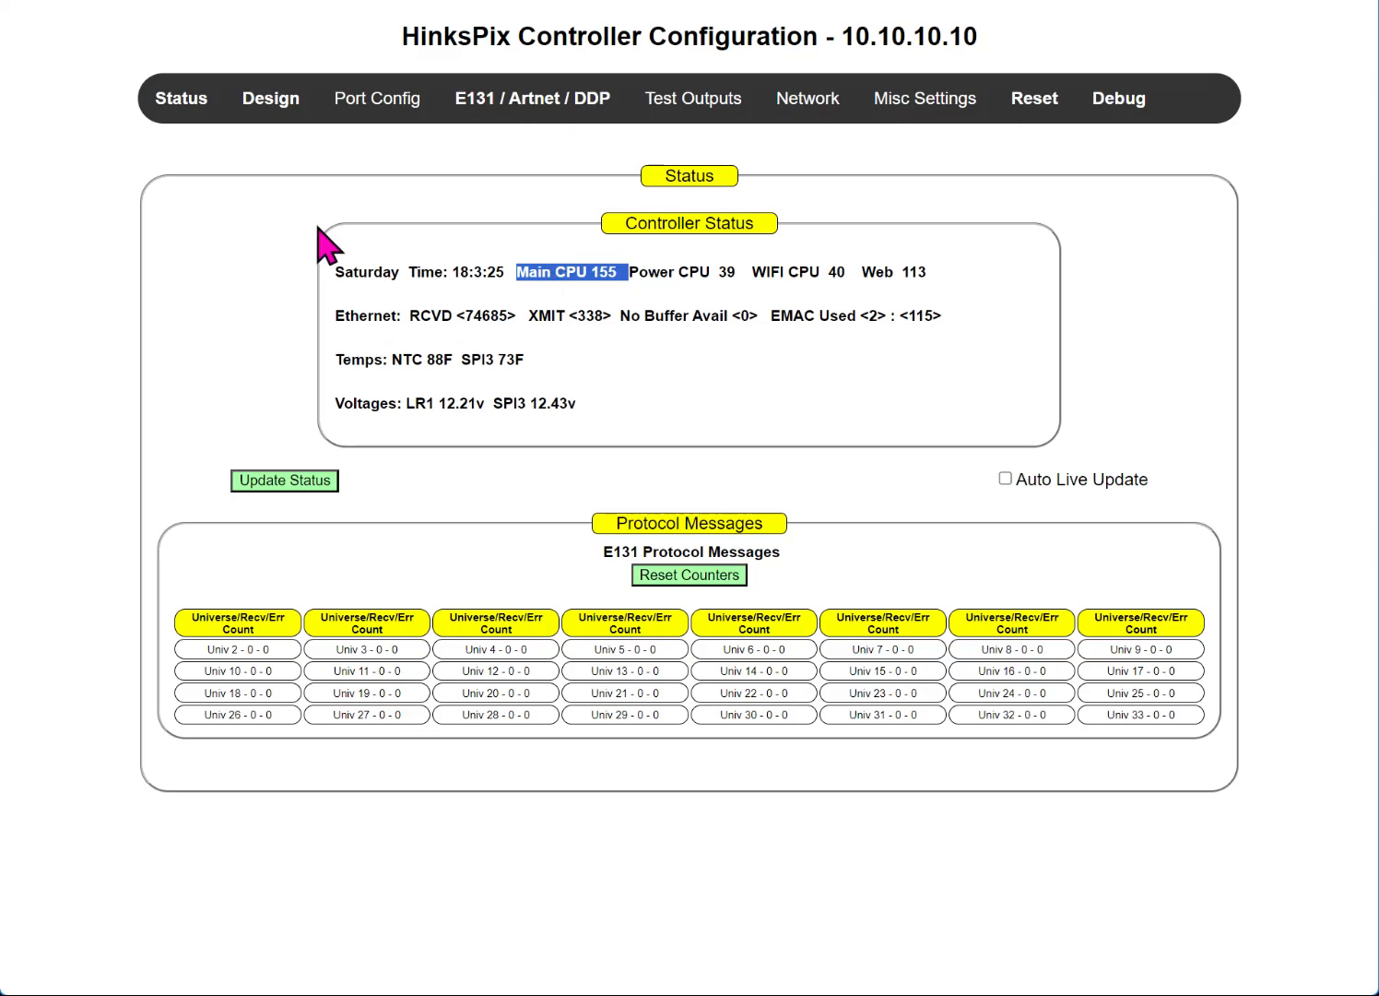
Step: Open the 1 - 16 Long Range Expansion Ports configuration from the Port Config menu
{"action": "mouse_move", "coordinate": [359, 104]}
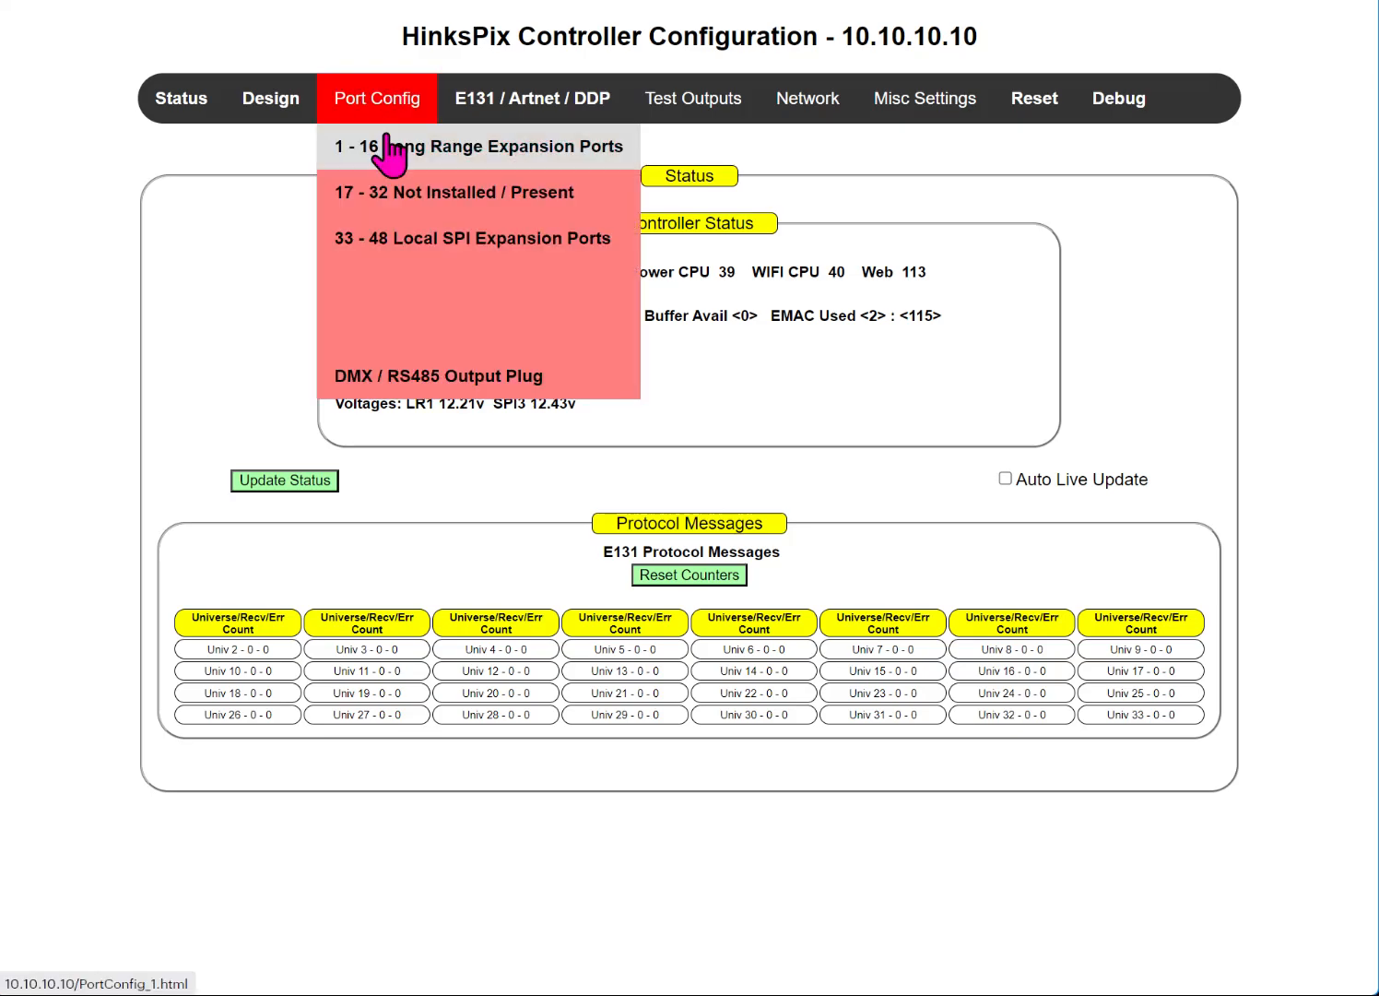
{"action": "mouse_move", "coordinate": [369, 147]}
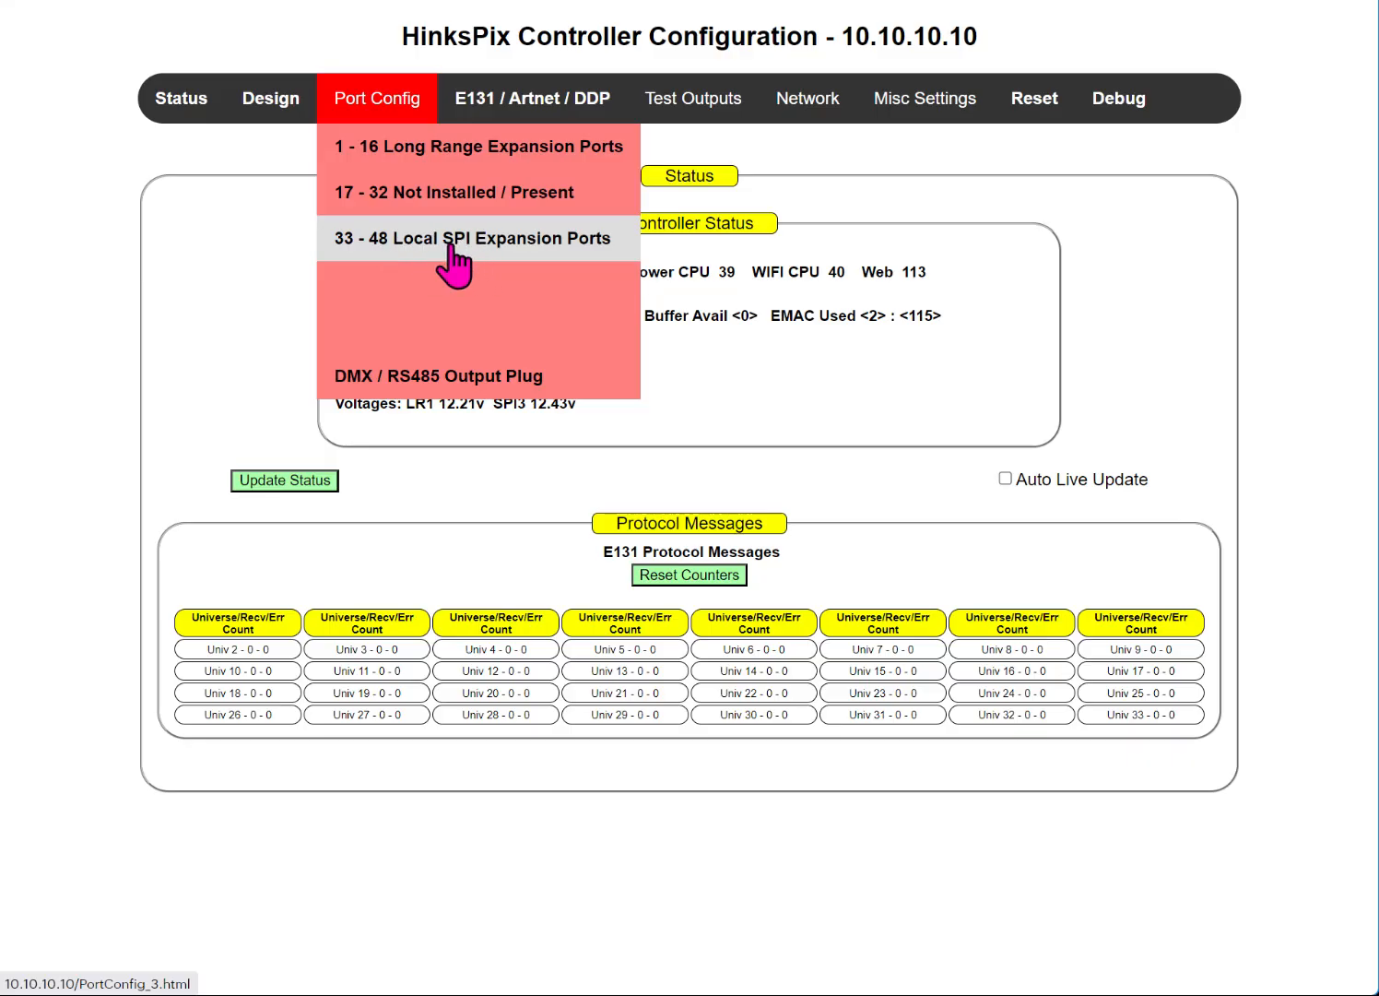
{"action": "left_click", "coordinate": [382, 162]}
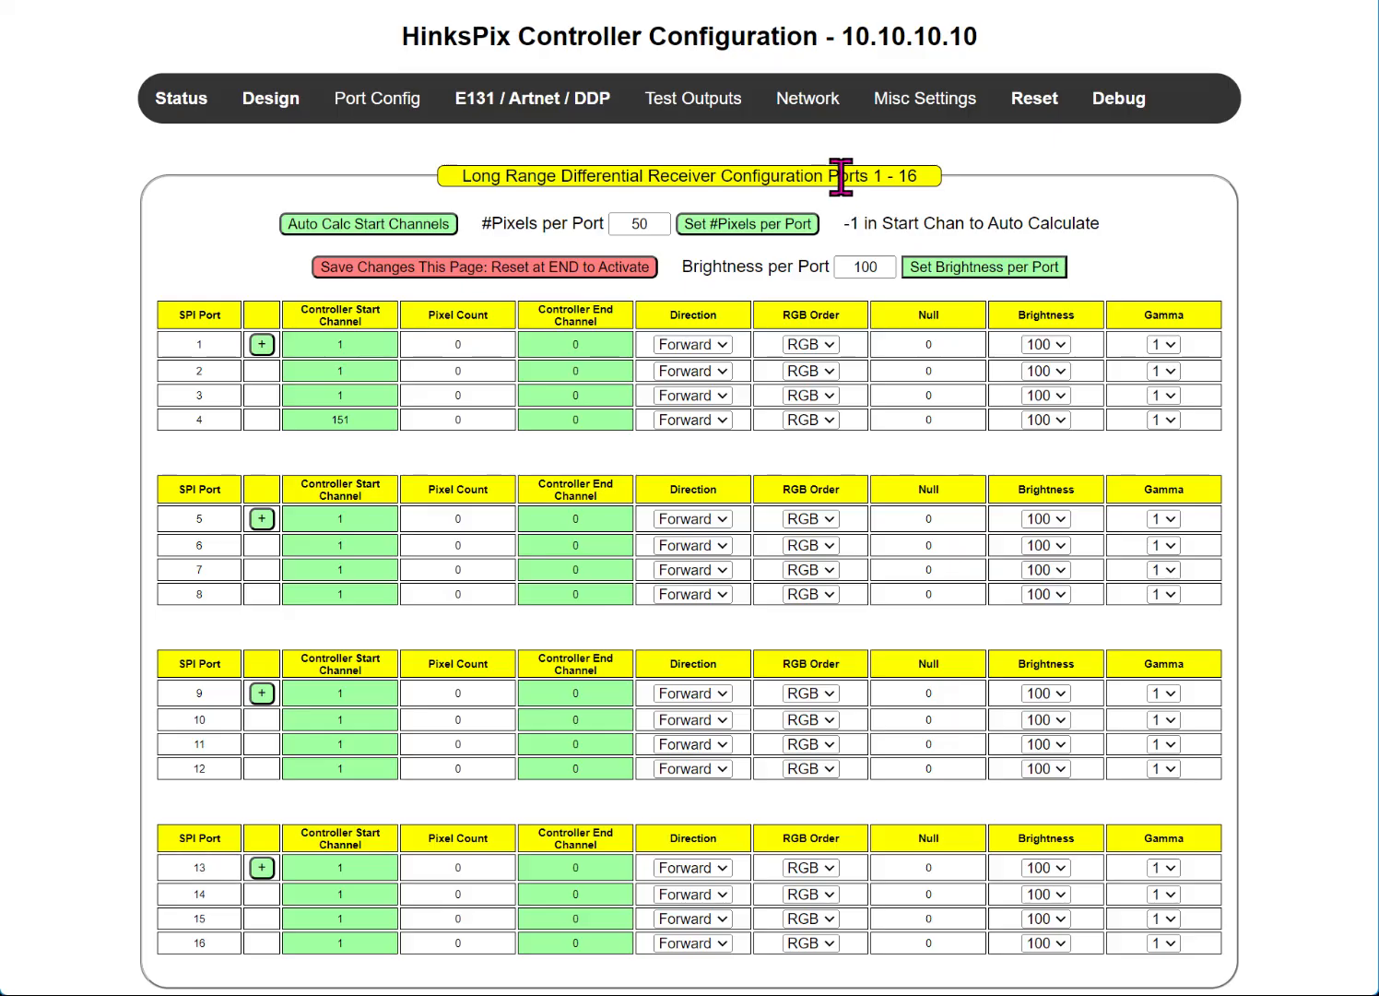
Step: Scroll the E1.31 universe table down to universe 32, then move to the Design page
{"action": "left_click_drag", "start_coordinate": [841, 177], "coordinate": [954, 204]}
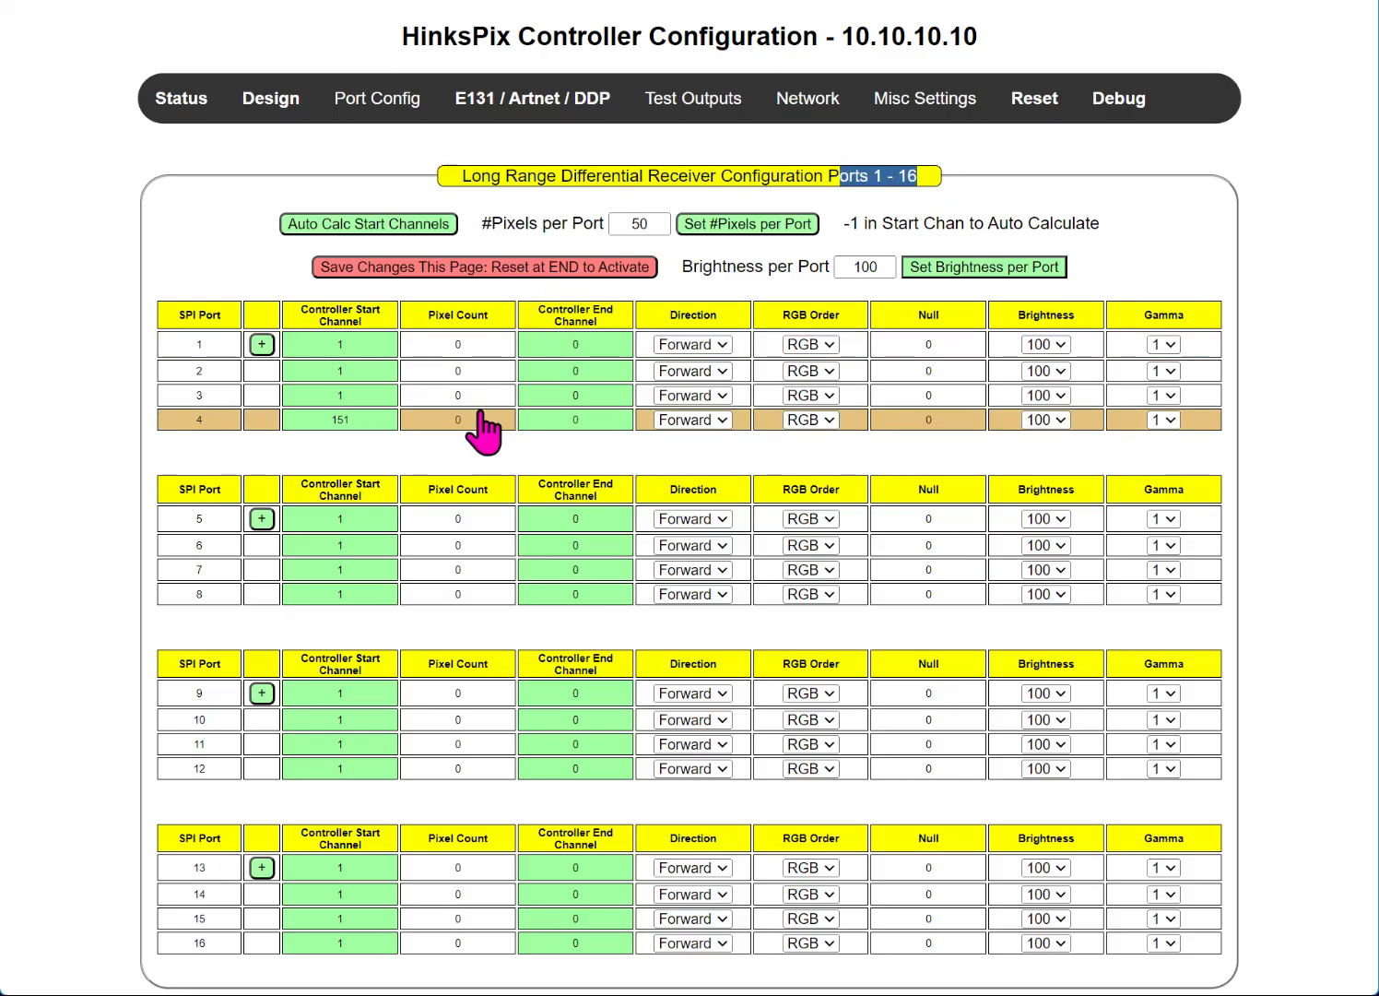
{"action": "left_click", "coordinate": [492, 109]}
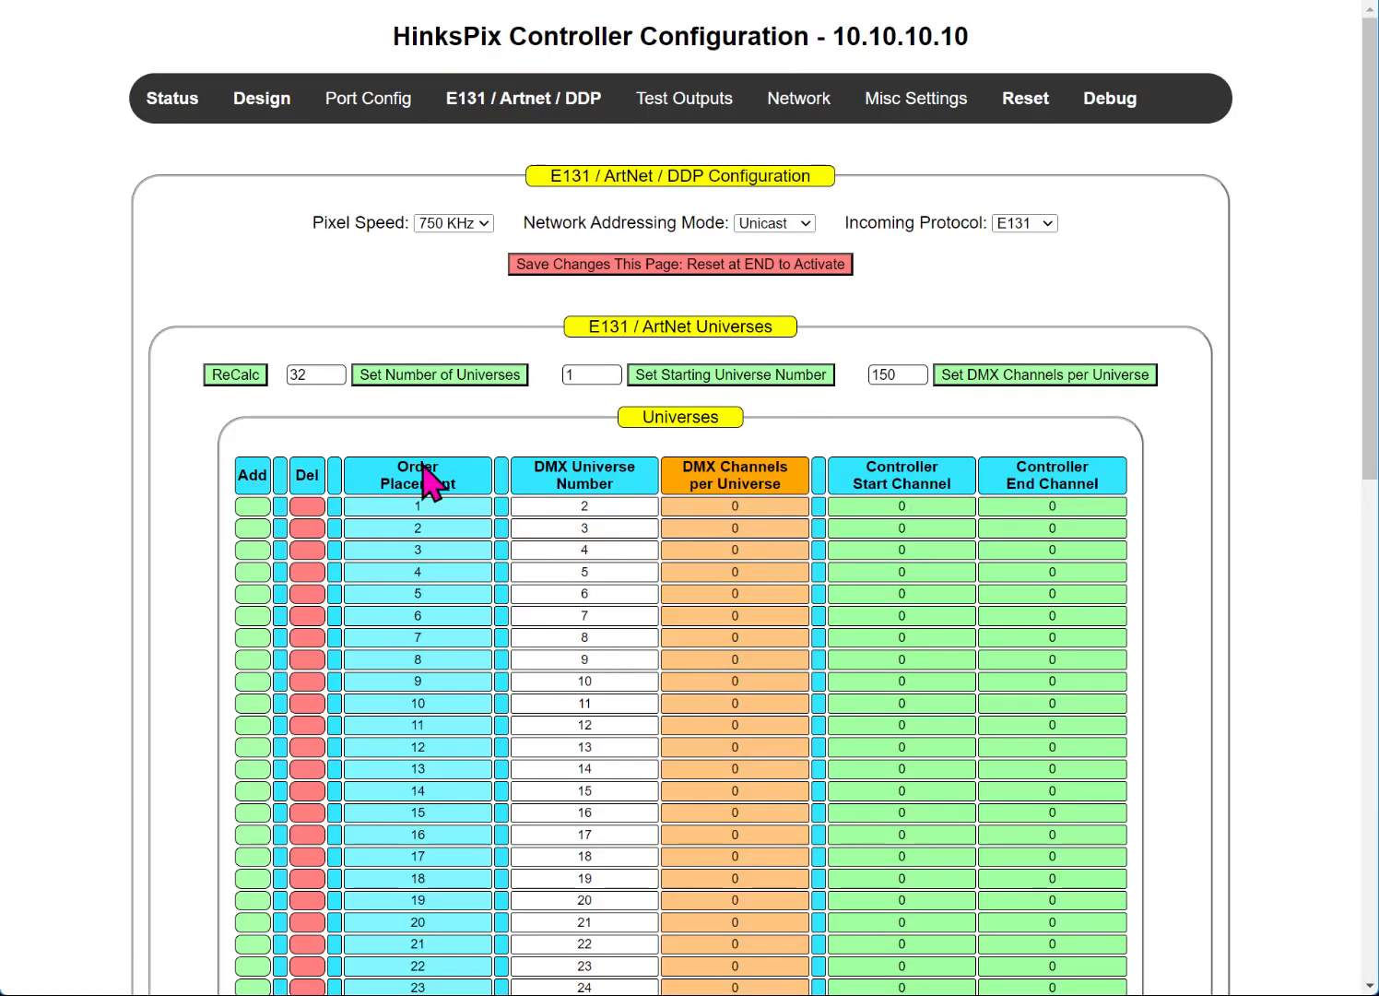
{"action": "scroll", "coordinate": [517, 542], "scroll_direction": "down", "scroll_amount": 1}
{"action": "scroll", "coordinate": [526, 558], "scroll_direction": "down", "scroll_amount": 5}
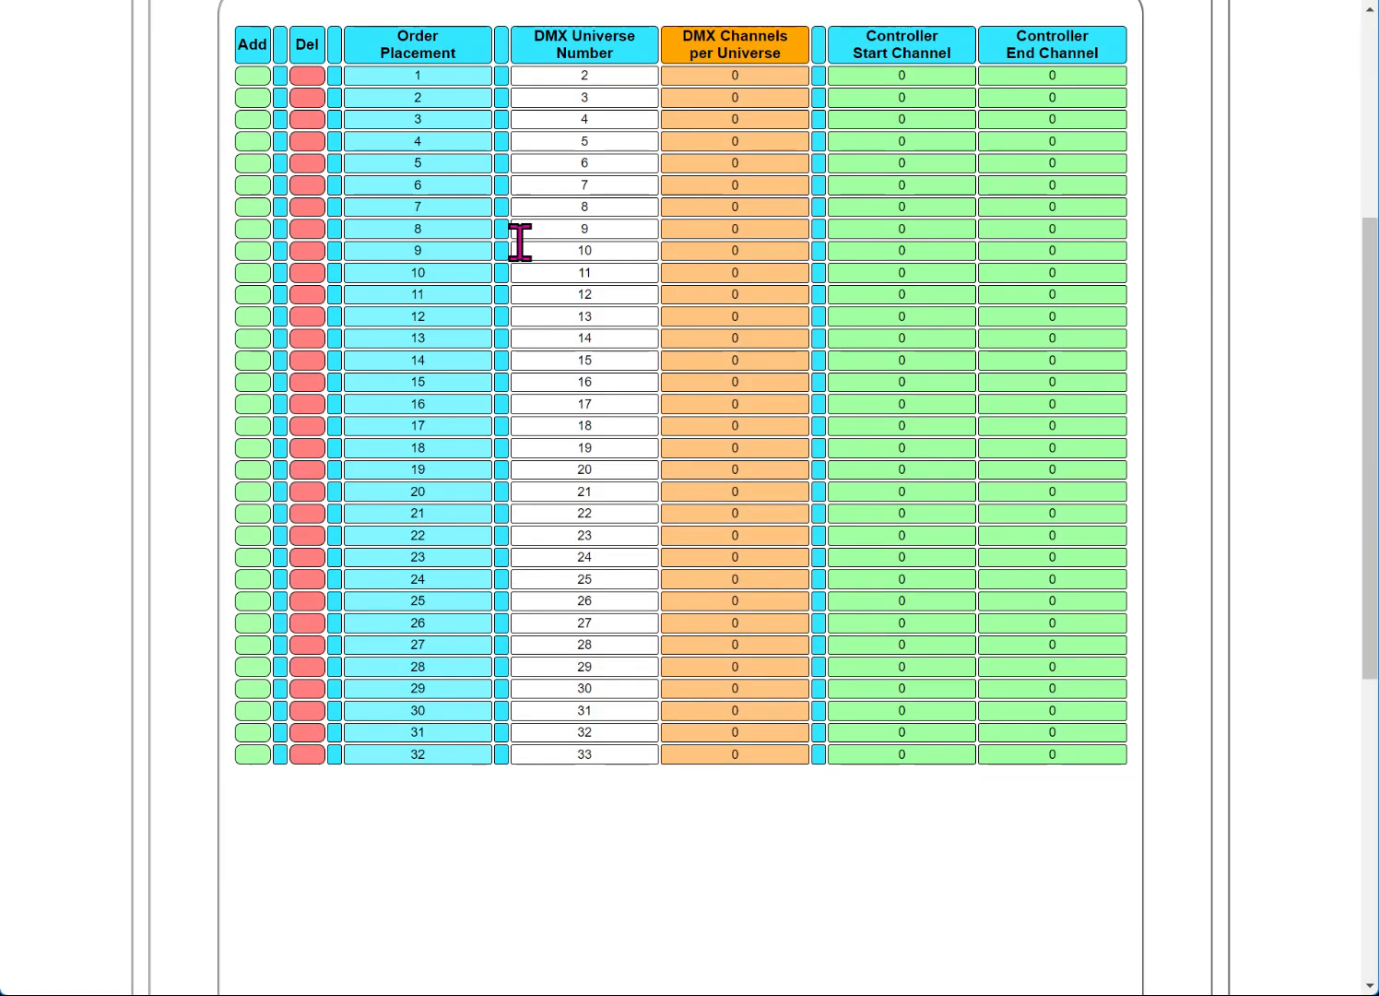
{"action": "left_click_drag", "start_coordinate": [451, 749], "coordinate": [689, 735]}
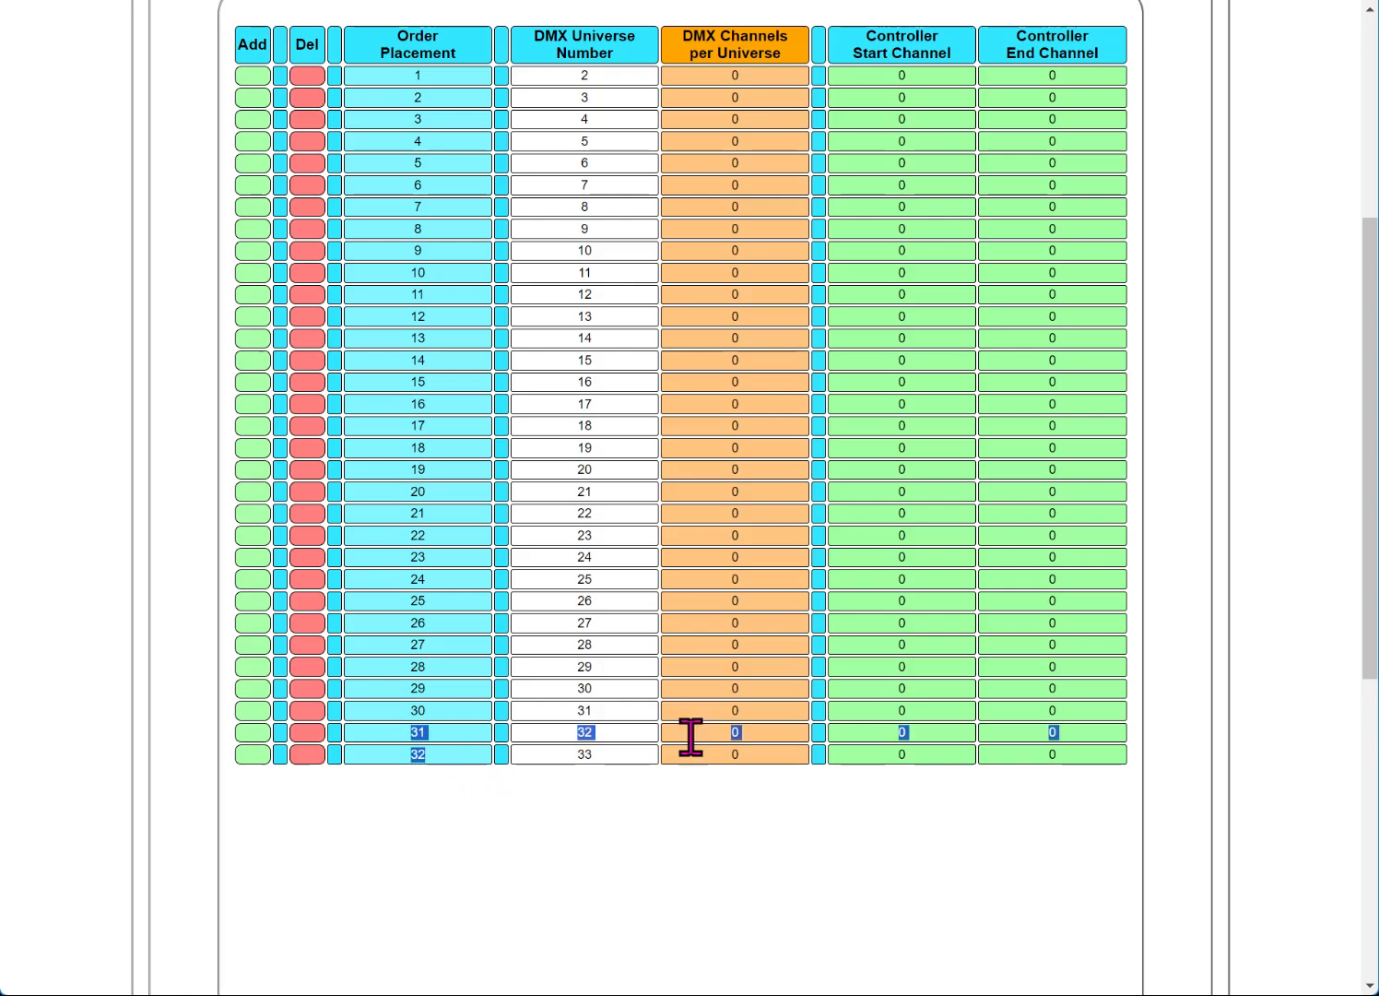
{"action": "scroll", "coordinate": [800, 853], "scroll_direction": "up", "scroll_amount": 5}
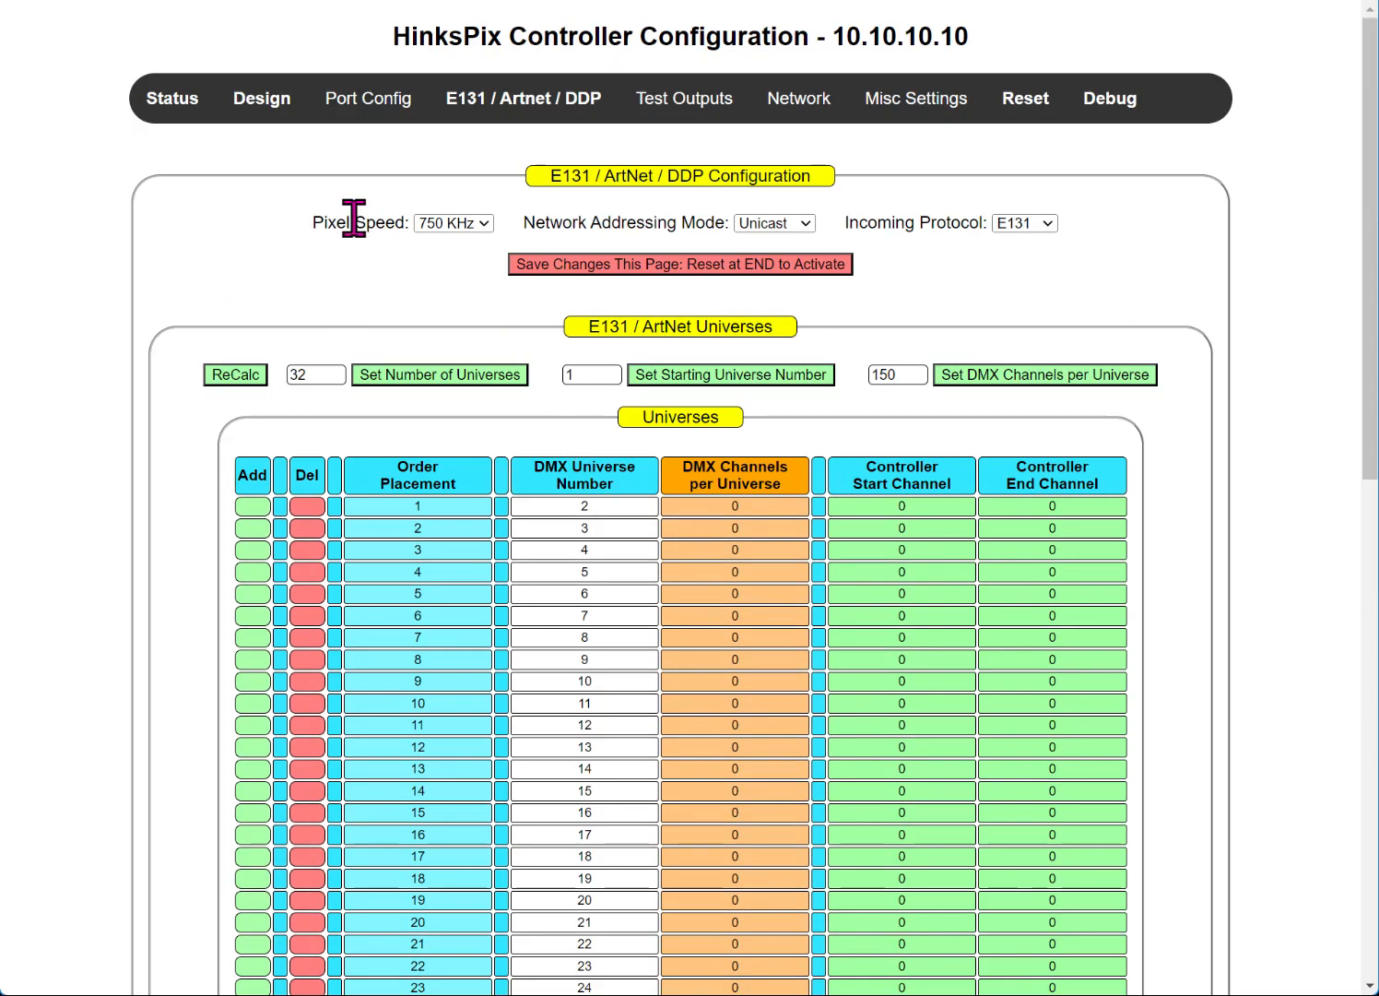
{"action": "left_click", "coordinate": [262, 106]}
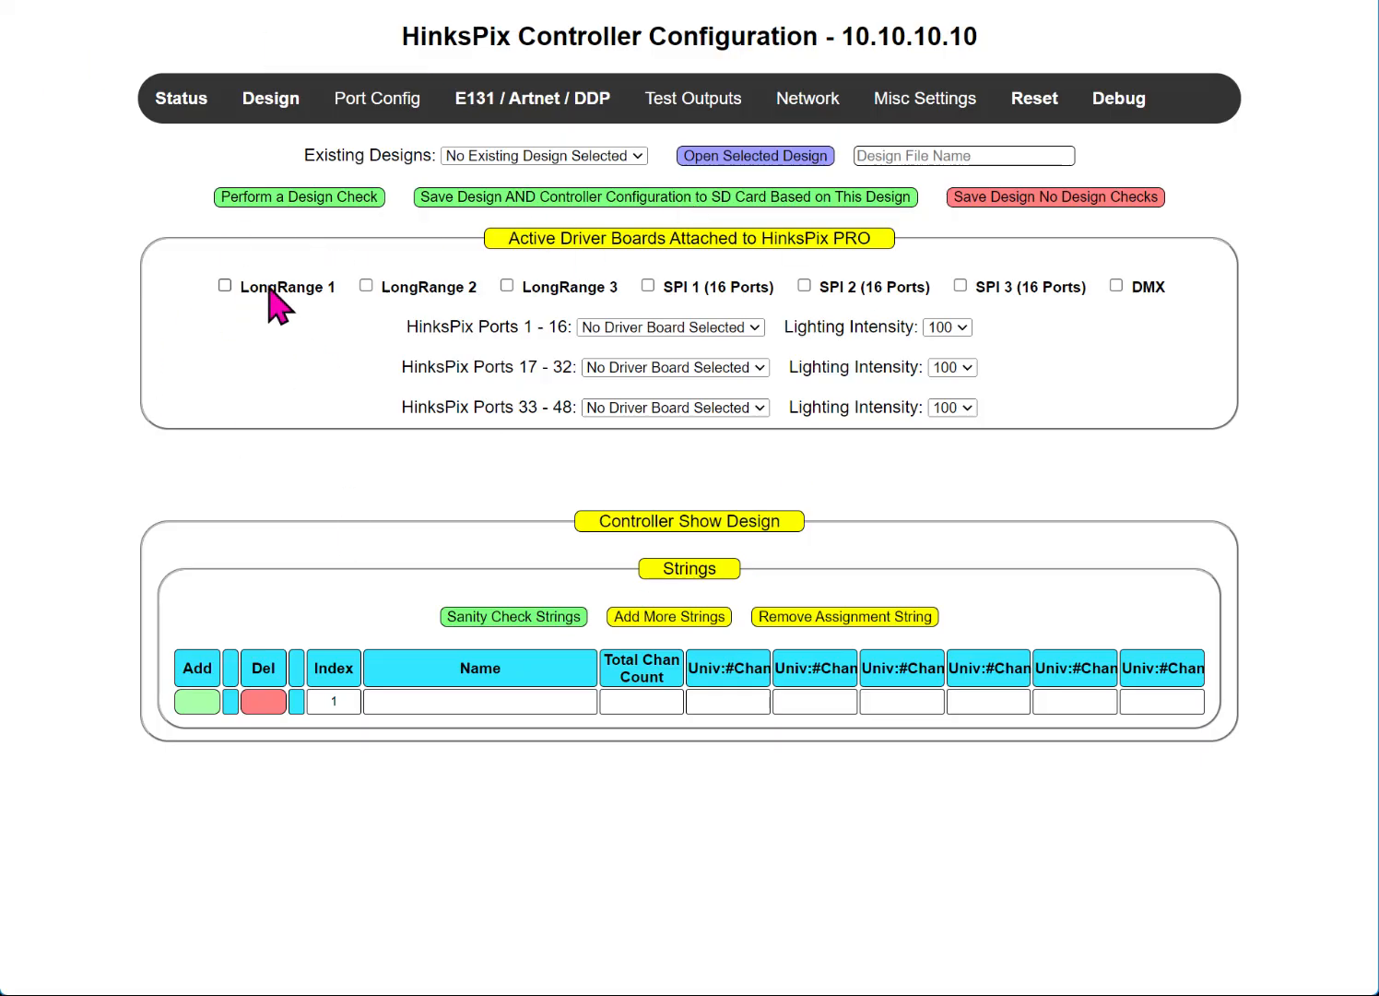
Step: Check the existing saved designs without picking one, then enable LongRange 1 as a driver board
{"action": "left_click", "coordinate": [469, 158]}
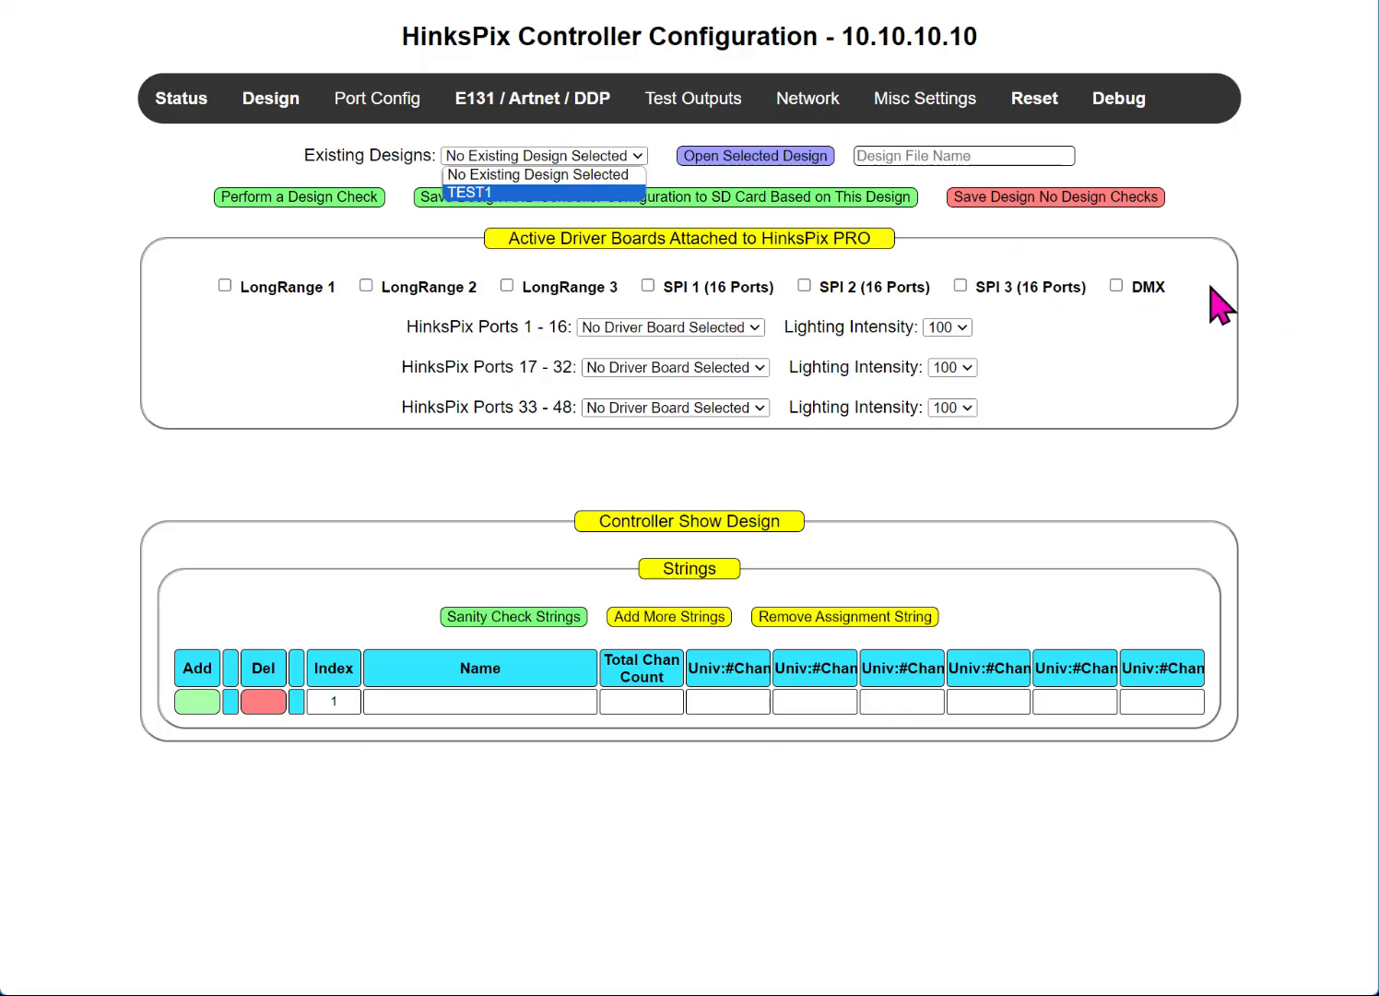
{"action": "left_click_drag", "start_coordinate": [1210, 286], "coordinate": [1145, 301]}
{"action": "double_click", "coordinate": [1145, 301]}
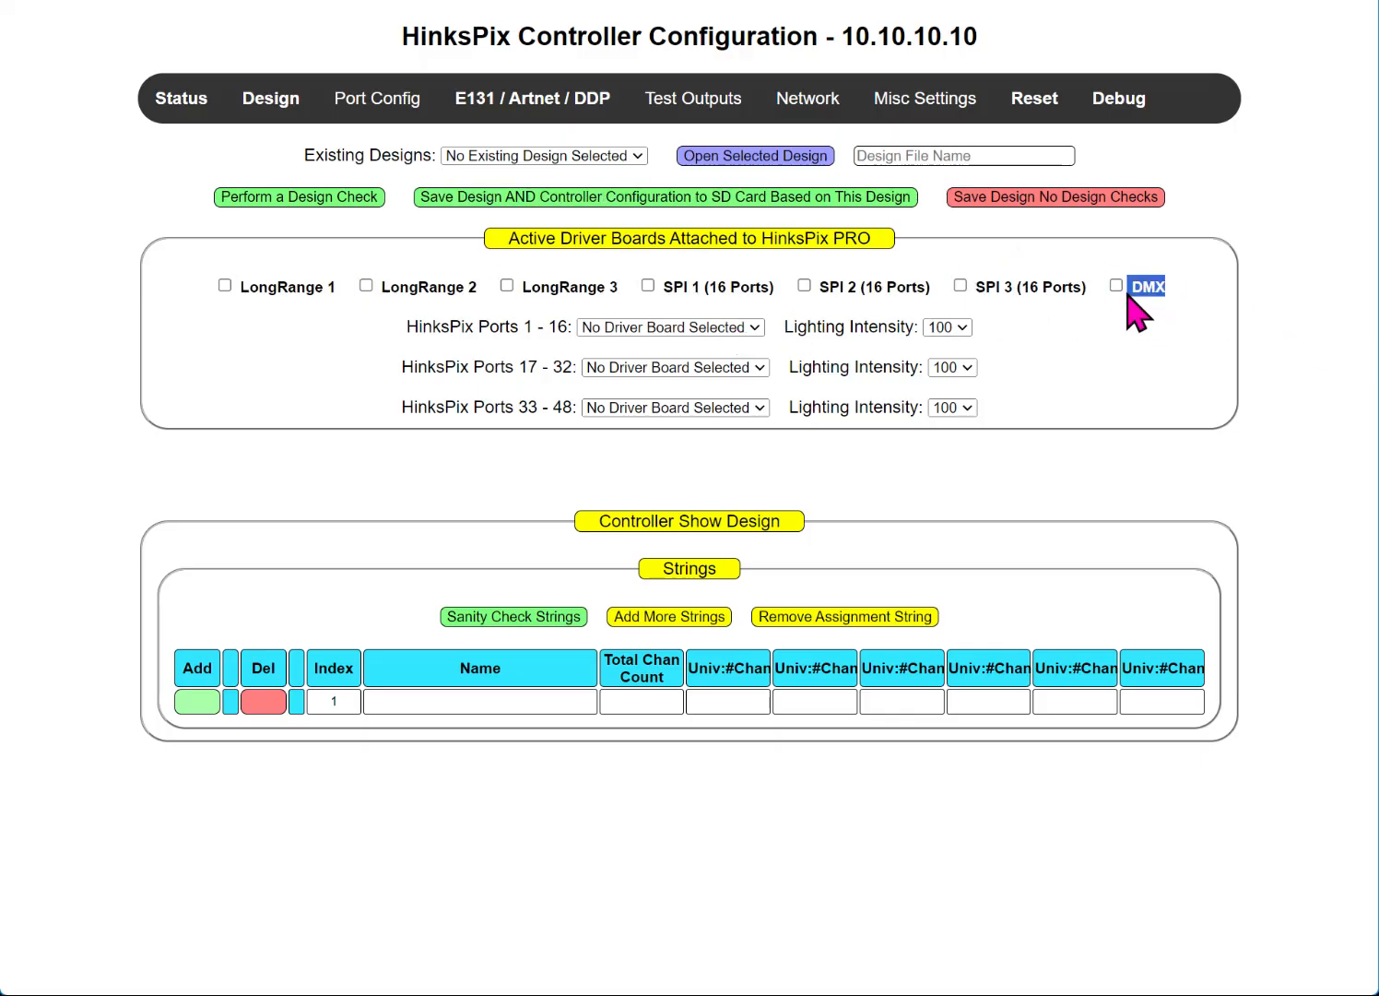
{"action": "left_click", "coordinate": [224, 286]}
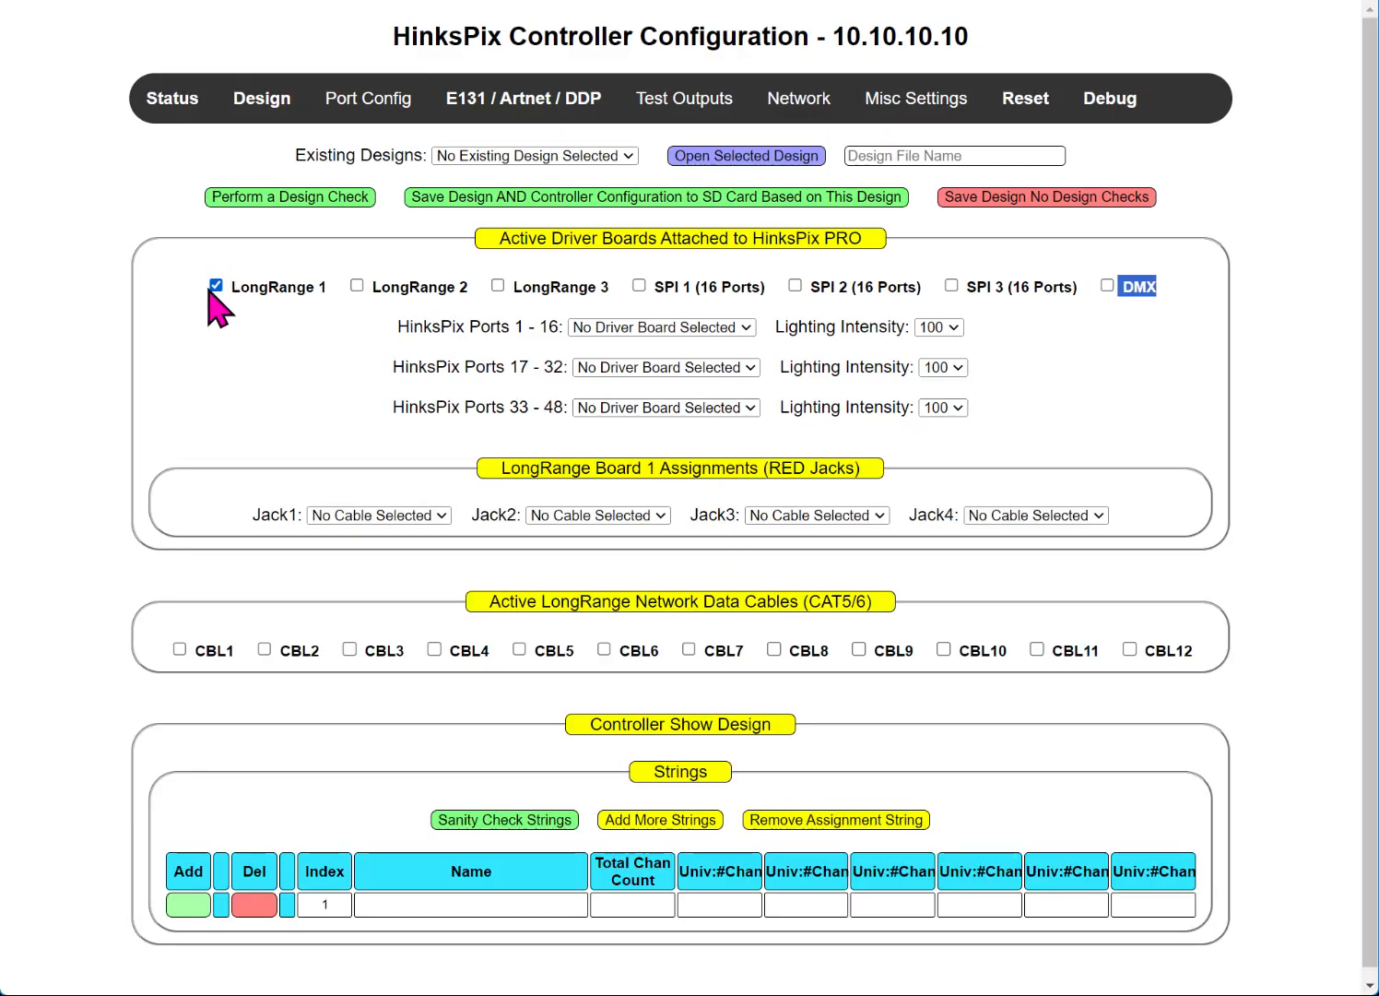
Step: Feed HinksPix ports 1–16 from LongRange 1 and connect CBL1 to Jack1, marked active
{"action": "left_click", "coordinate": [662, 326]}
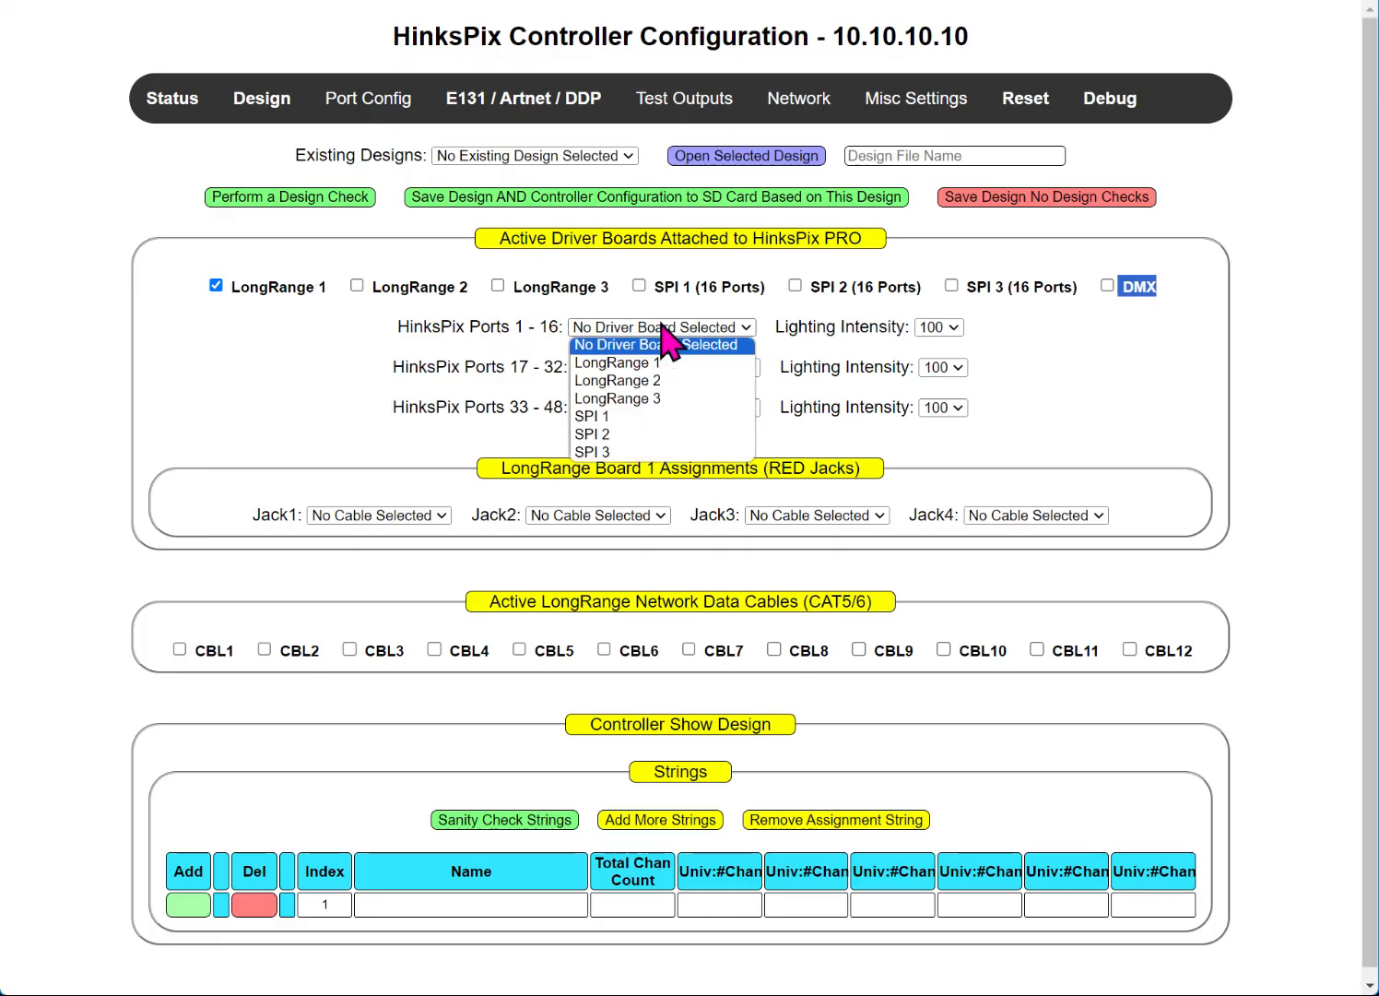
{"action": "left_click", "coordinate": [625, 364]}
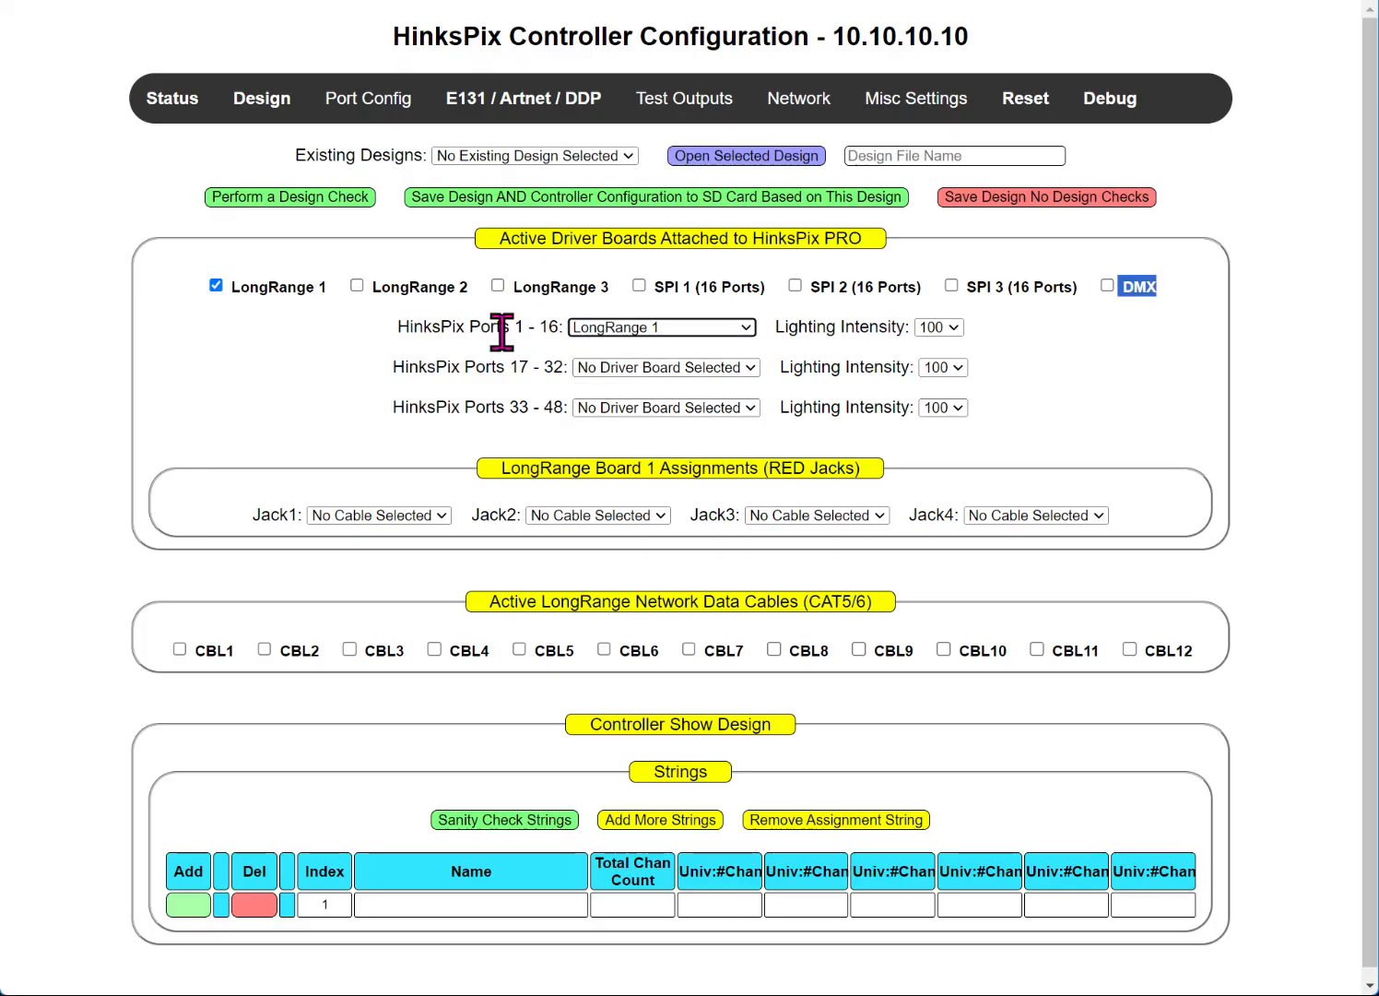
{"action": "mouse_move", "coordinate": [364, 99]}
{"action": "left_click", "coordinate": [399, 522]}
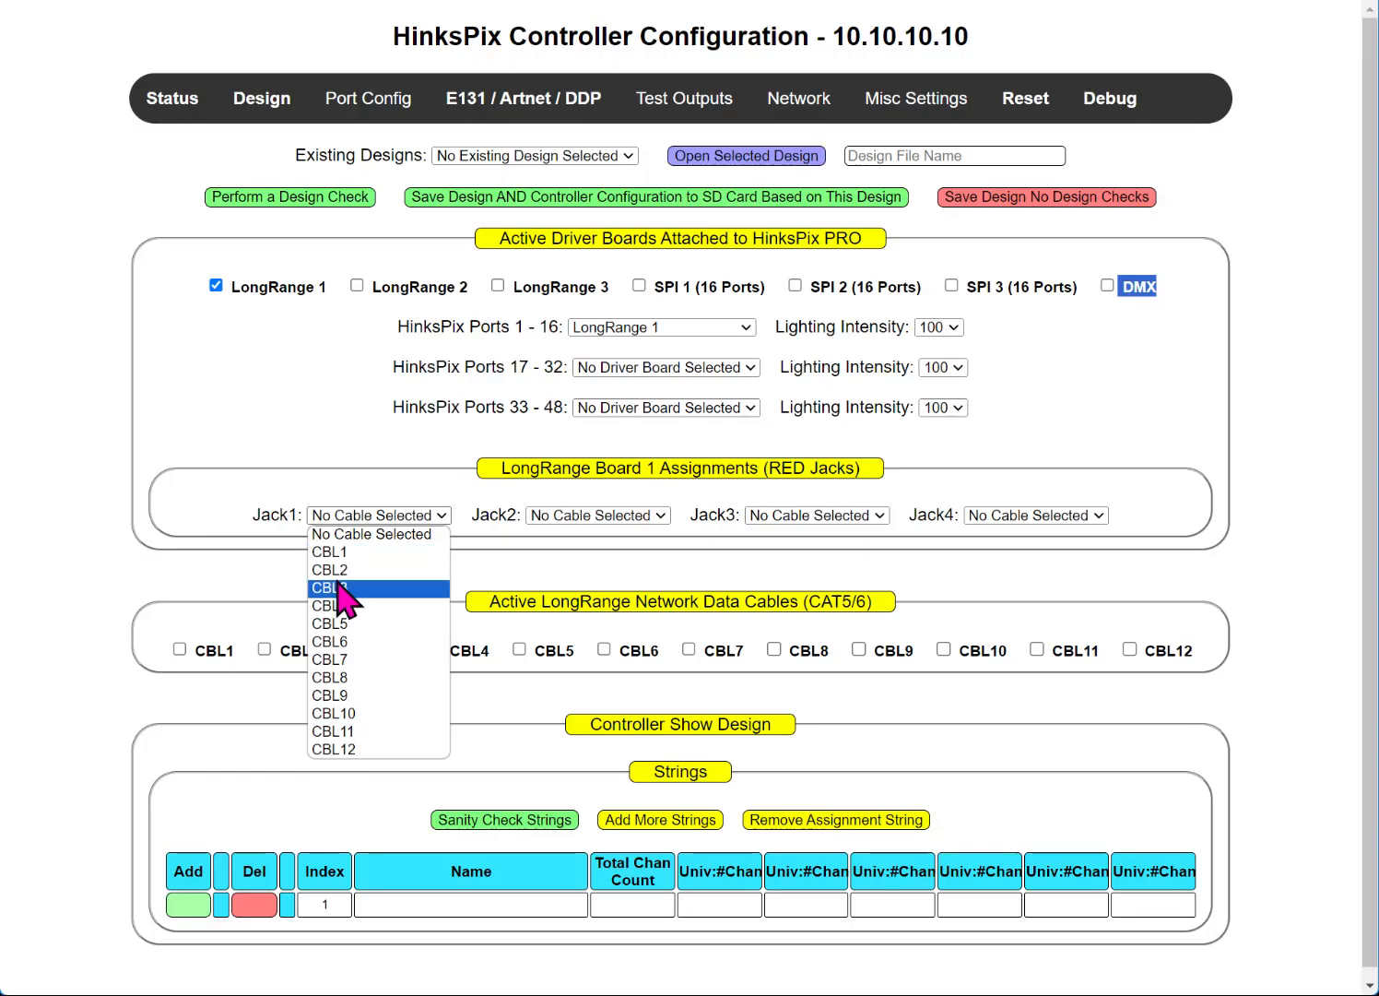
{"action": "left_click", "coordinate": [360, 552]}
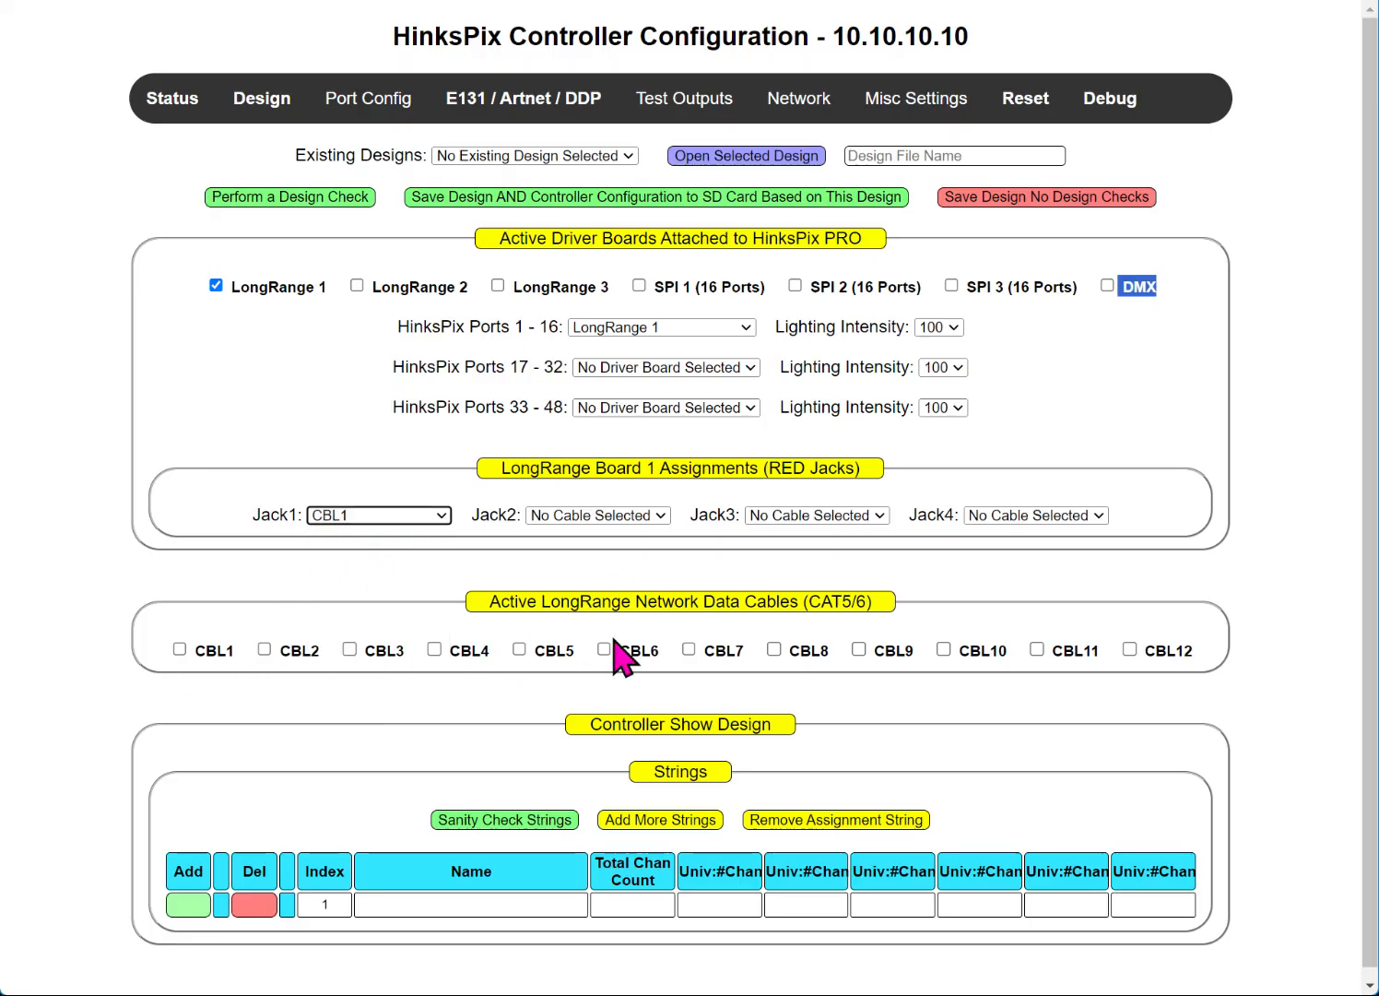
{"action": "left_click", "coordinate": [179, 649]}
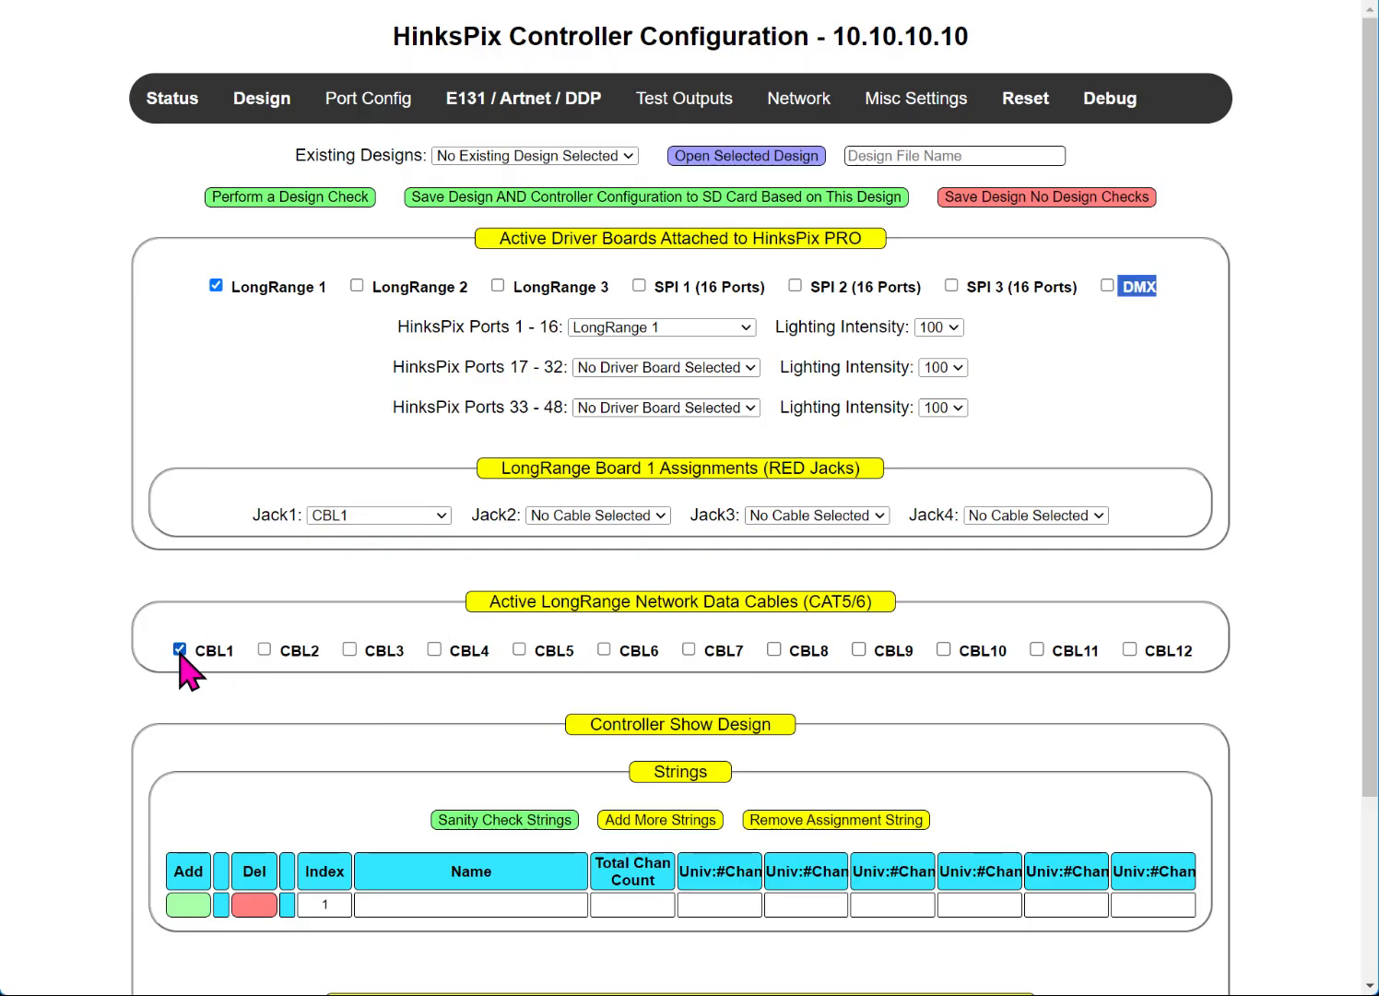
{"action": "scroll", "coordinate": [406, 516], "scroll_direction": "down", "scroll_amount": 2}
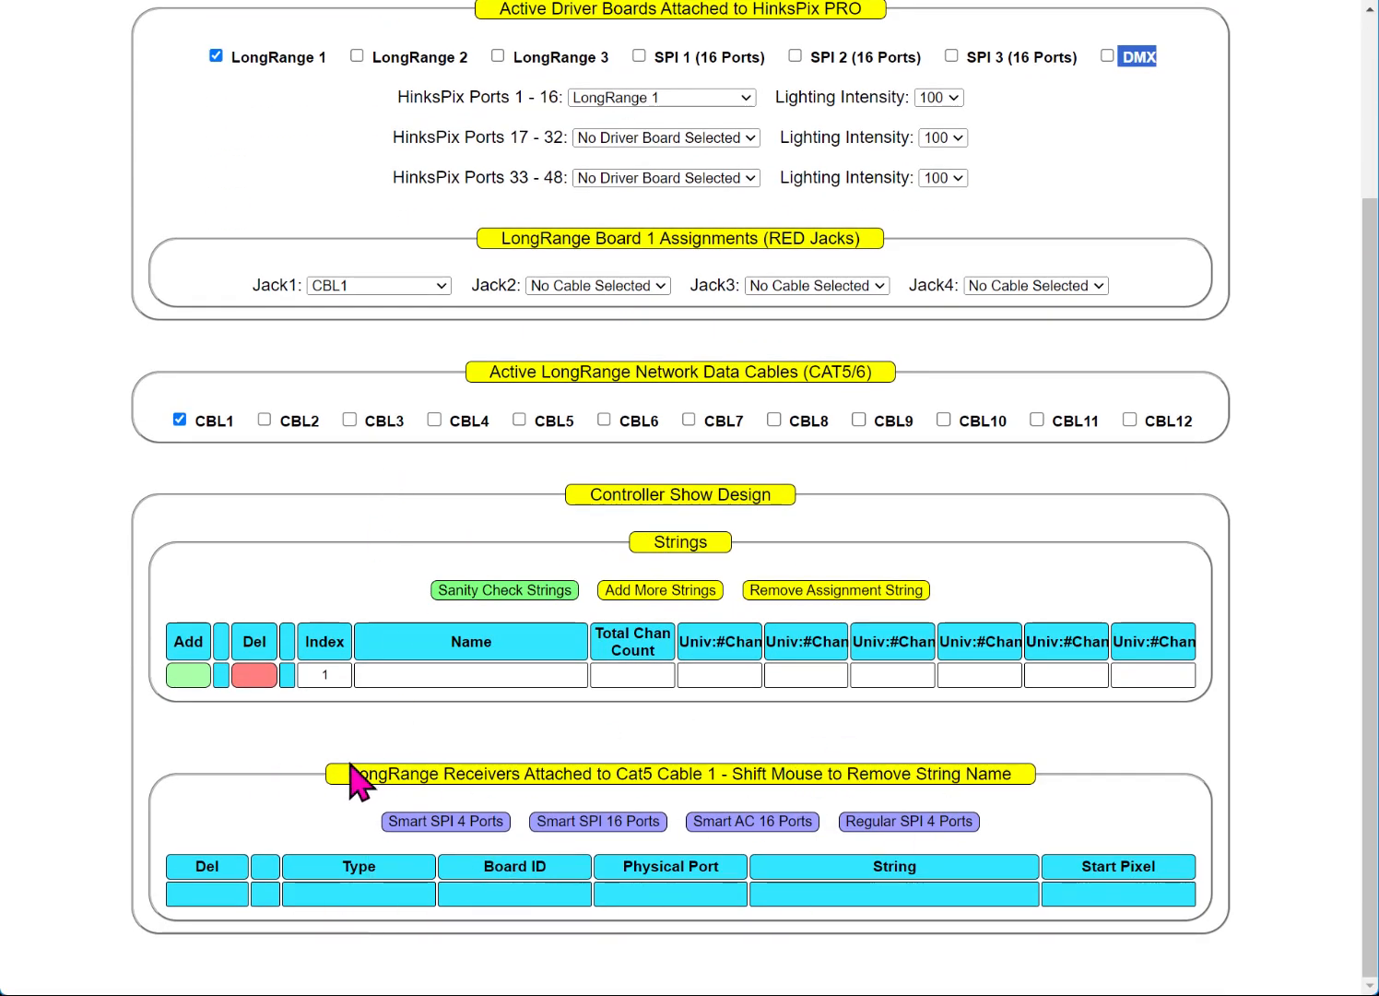
{"action": "left_click_drag", "start_coordinate": [355, 774], "coordinate": [720, 773]}
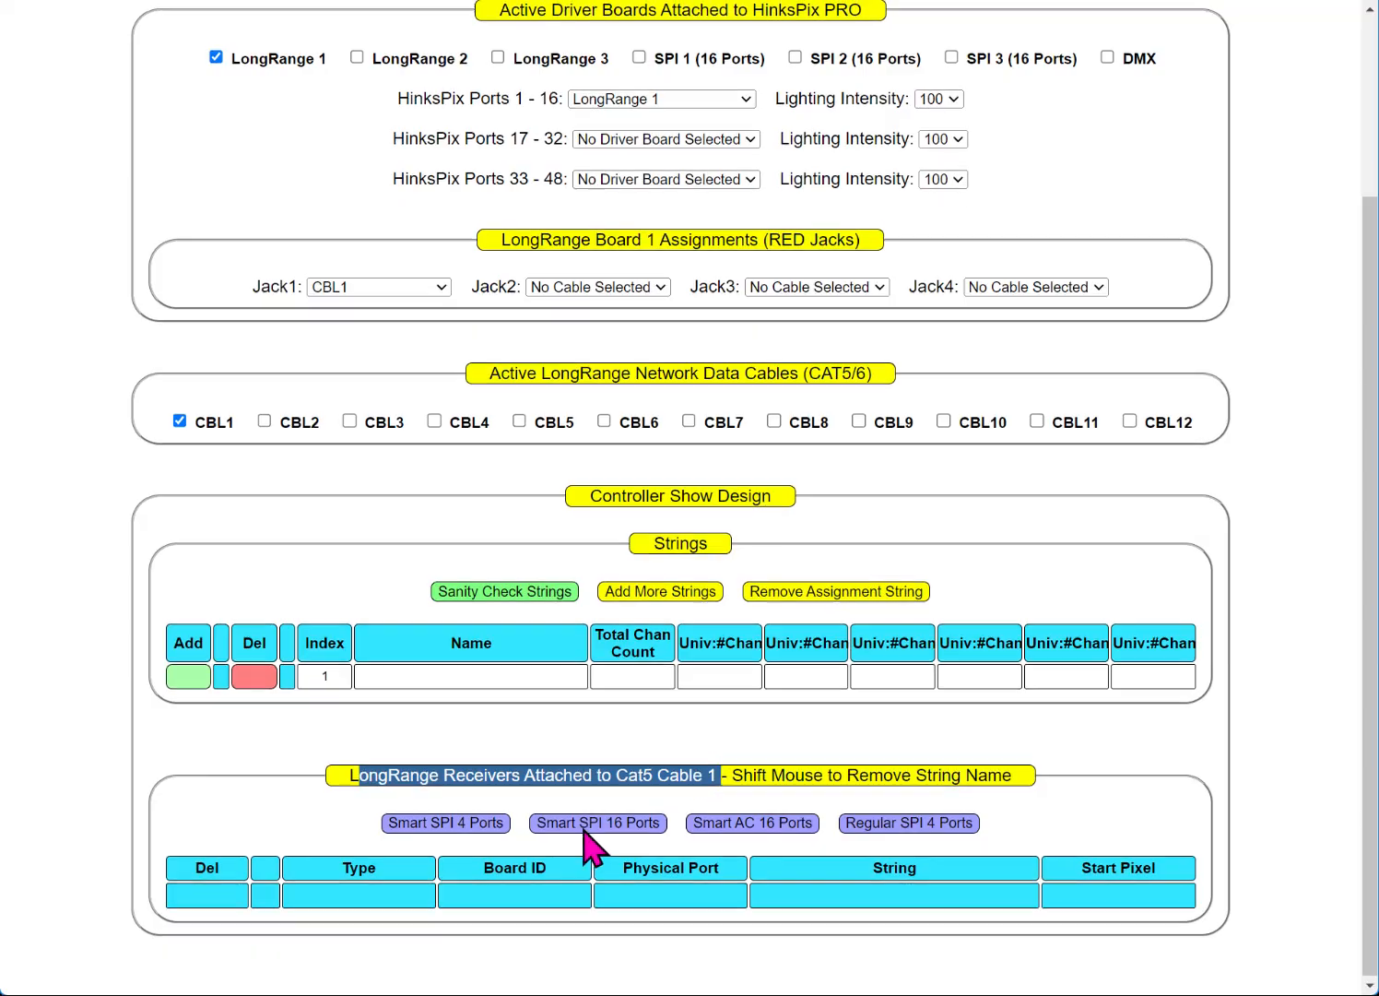
{"action": "scroll", "coordinate": [585, 828], "scroll_direction": "up", "scroll_amount": 3}
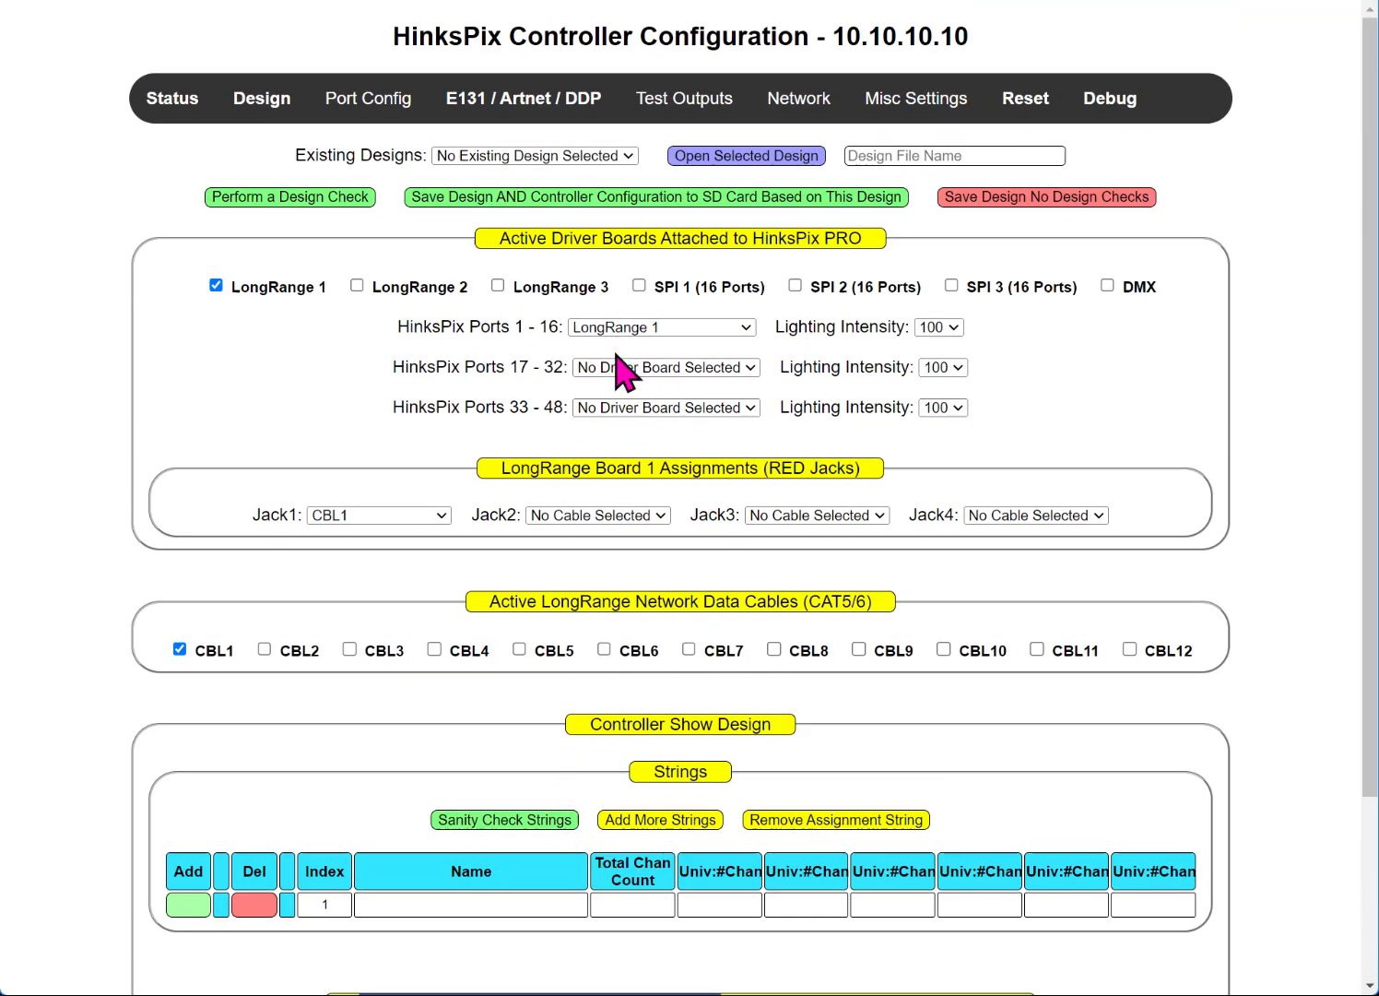
{"action": "scroll", "coordinate": [347, 611], "scroll_direction": "down", "scroll_amount": 2}
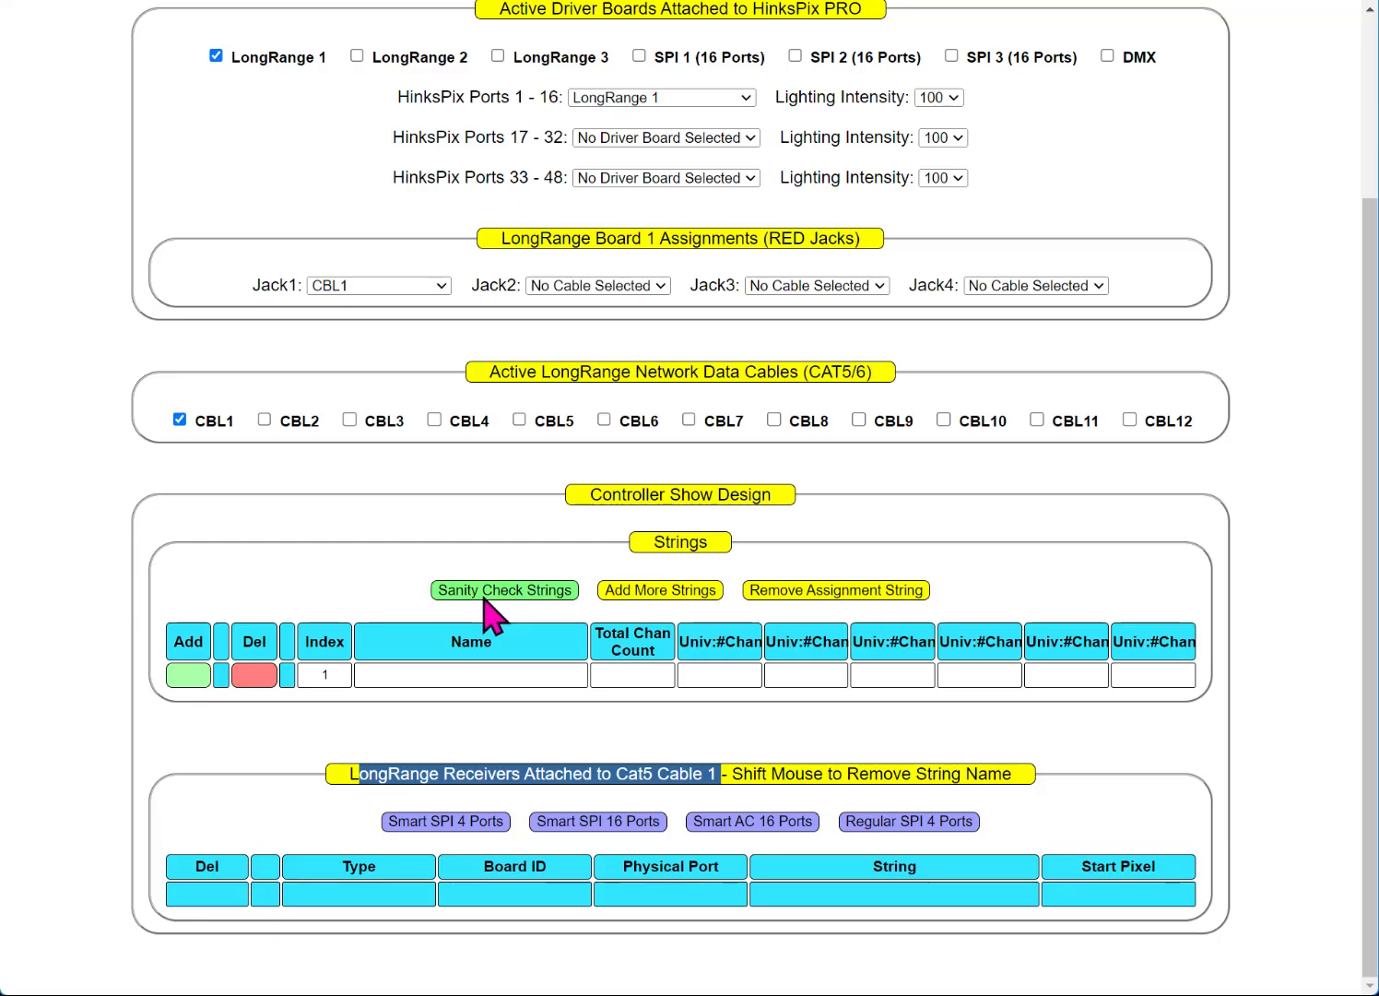
Step: Add eight string rows and name the strings Left Rec 0 Output 4 and Right Rec 1 Output 1
{"action": "left_click", "coordinate": [675, 591]}
{"action": "left_click", "coordinate": [417, 674]}
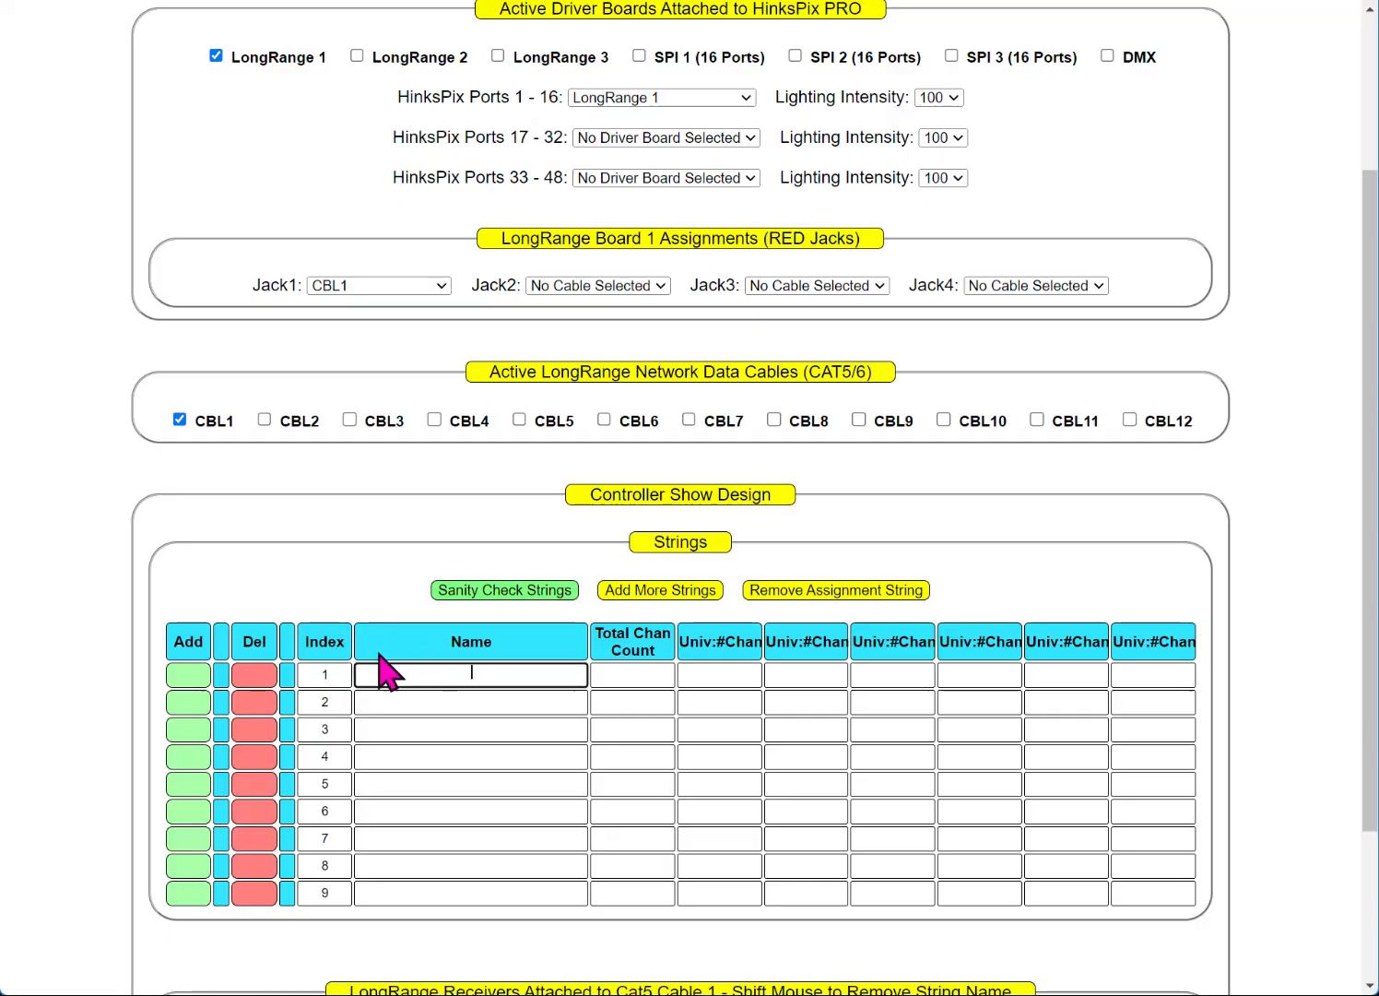
{"action": "type", "text": "t"}
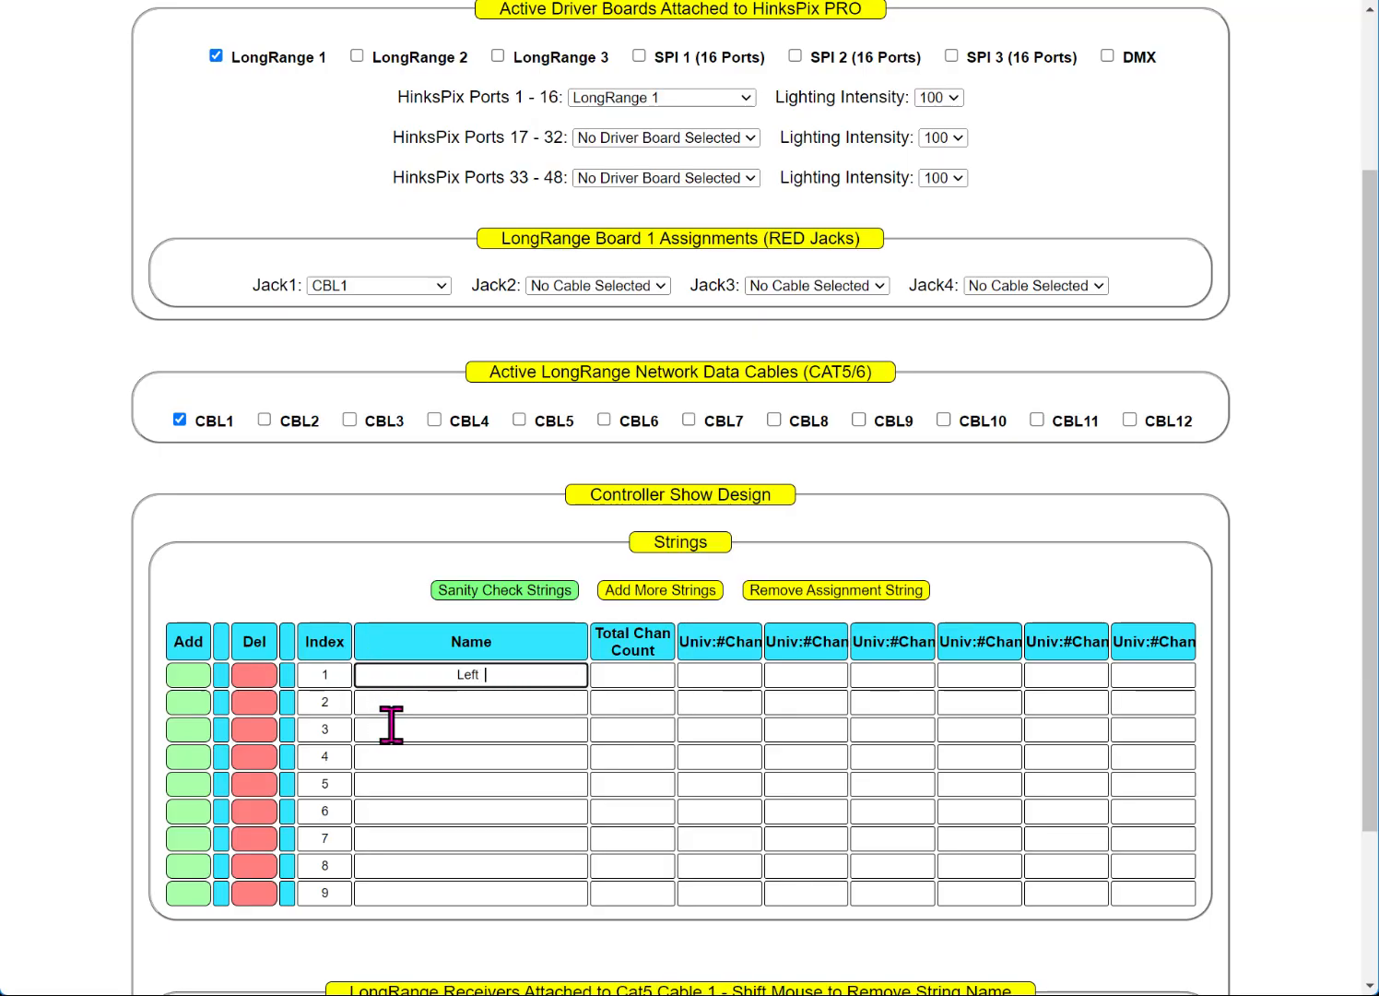
{"action": "type", "text": " Rec 0"}
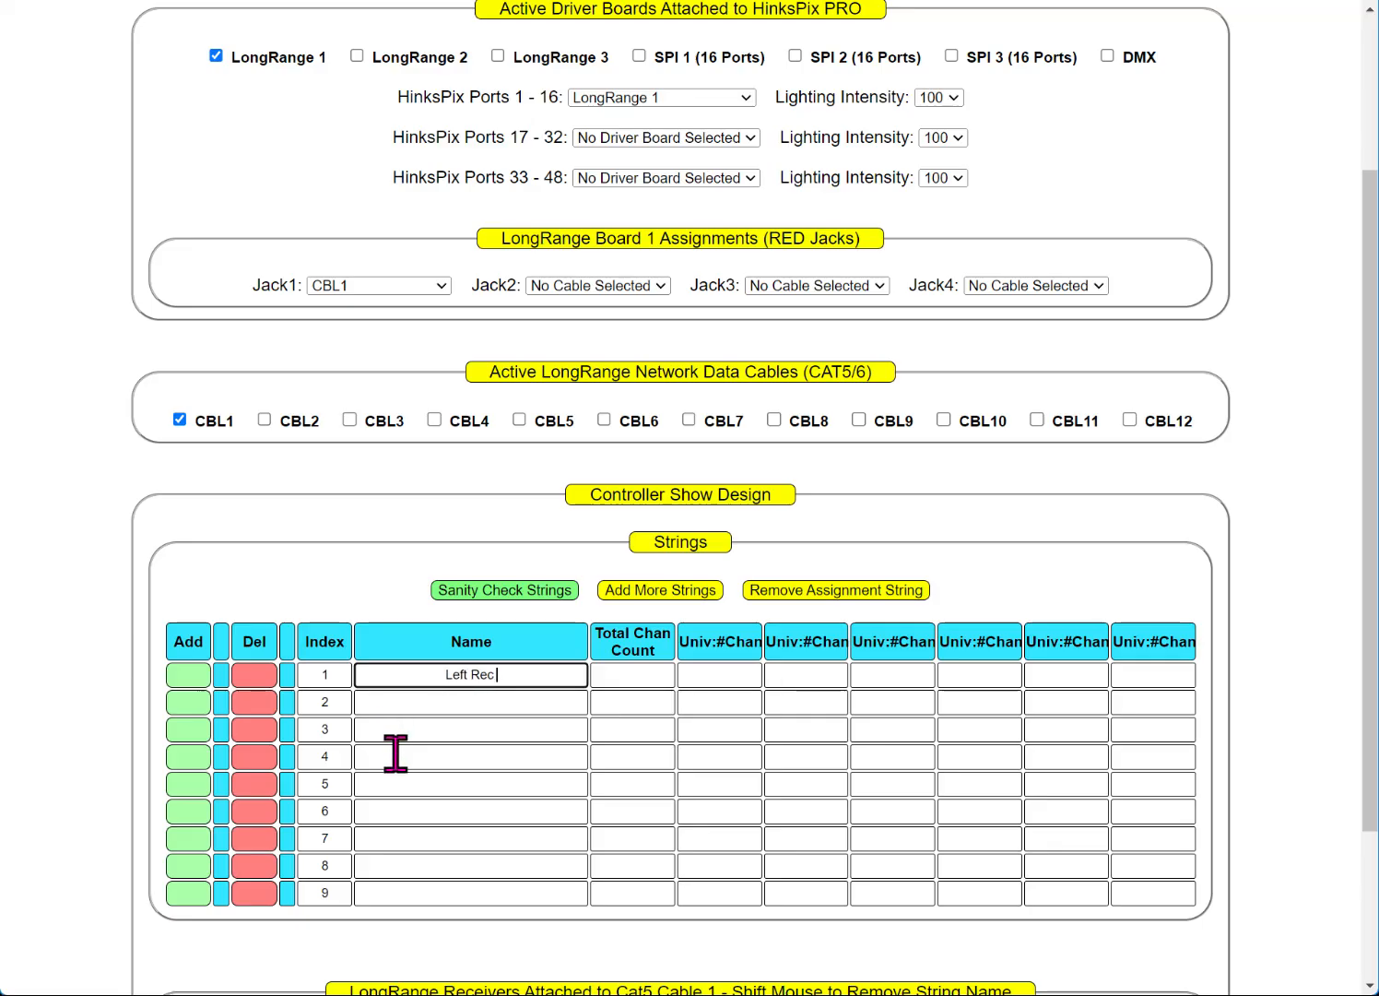
{"action": "type", "text": "Output 3"}
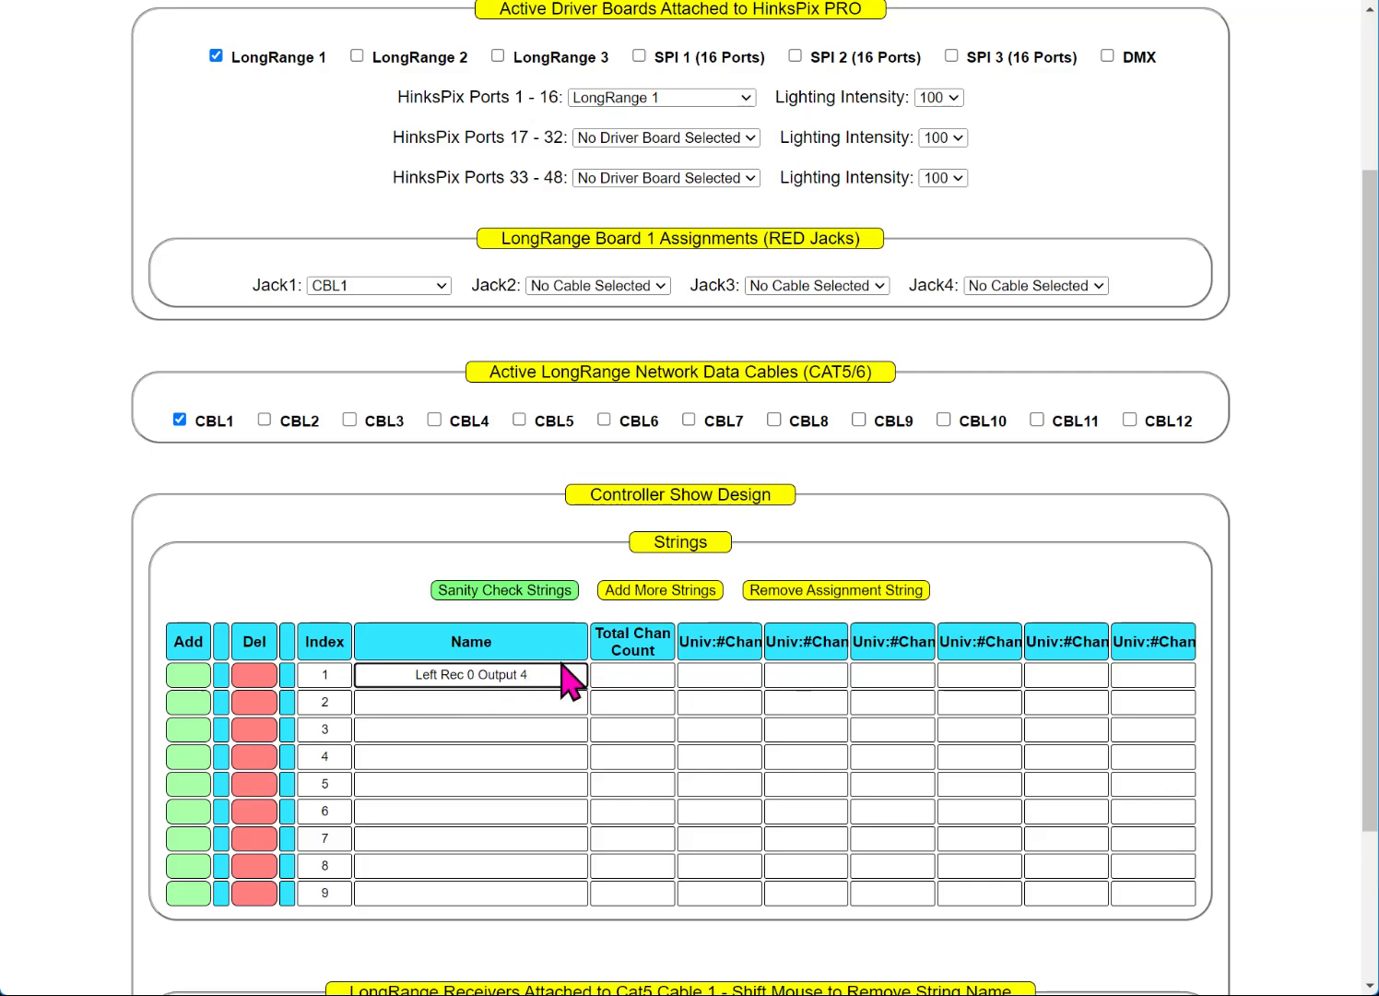
{"action": "left_click_drag", "start_coordinate": [565, 668], "coordinate": [1, 542]}
{"action": "key", "text": "ctrl+c"}
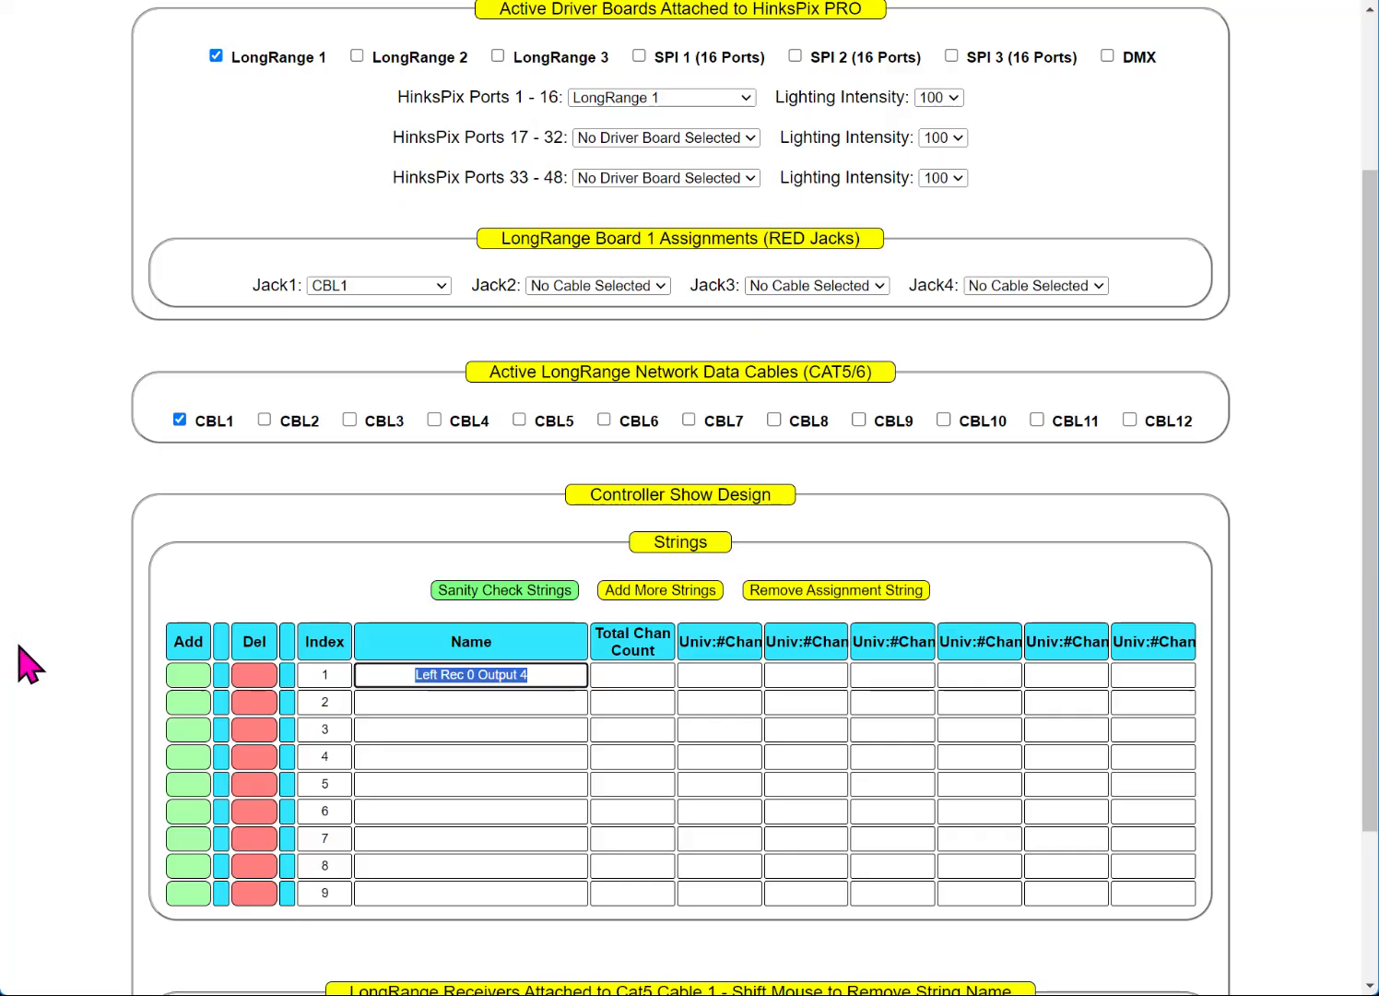
{"action": "left_click", "coordinate": [409, 704]}
{"action": "key", "text": "ctrl+v"}
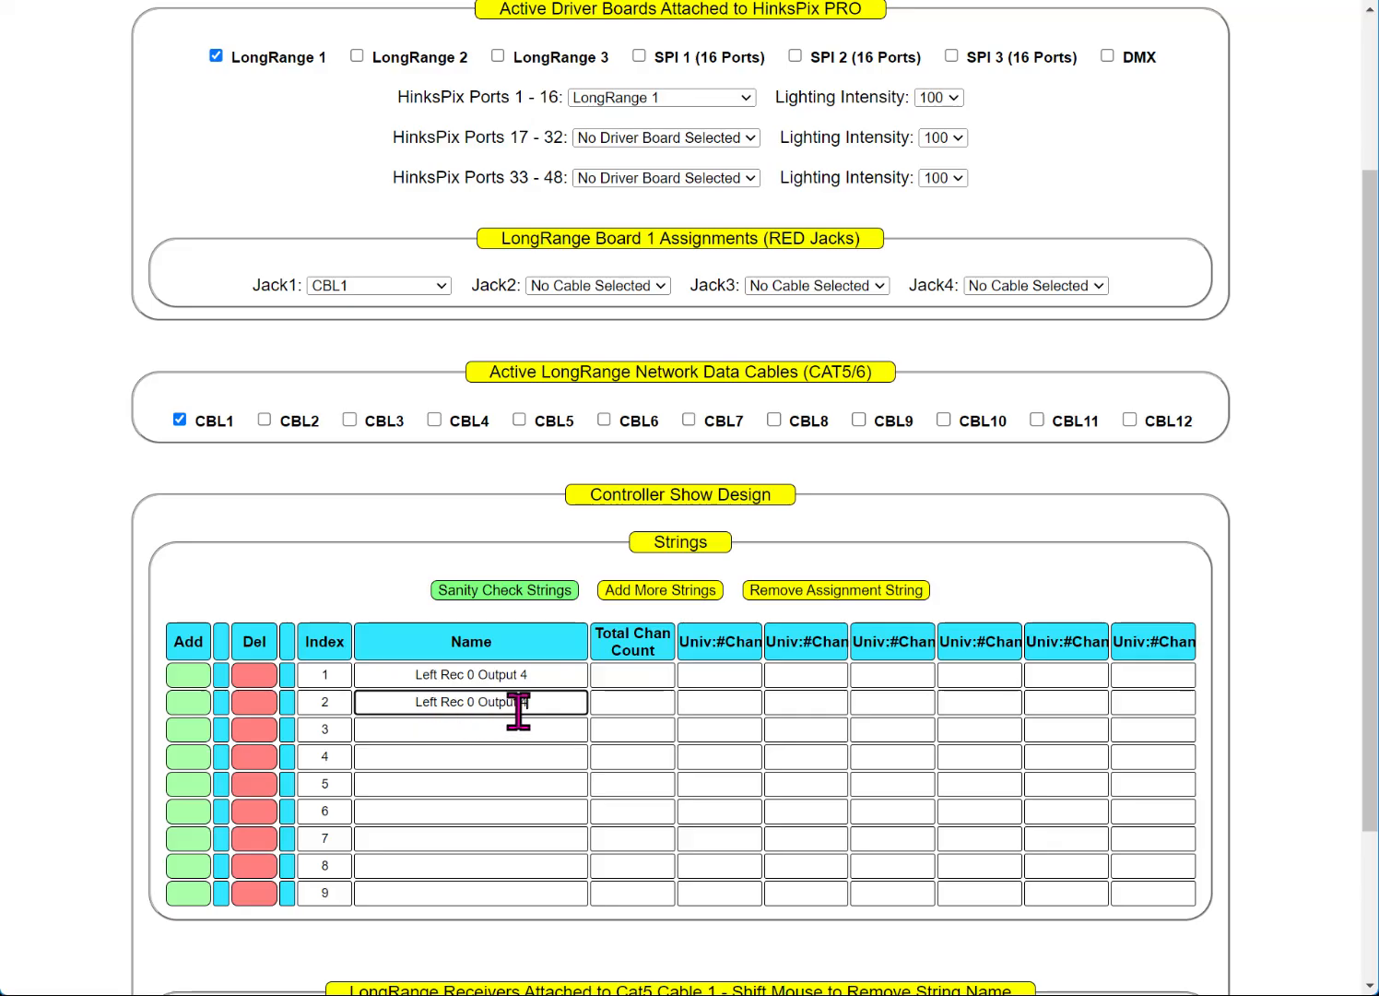
{"action": "double_click", "coordinate": [432, 701]}
{"action": "type", "text": "Right"}
Step: Enter universes 1:510 and 2:150 for the first string and 3:150 for the second
{"action": "left_click", "coordinate": [710, 674]}
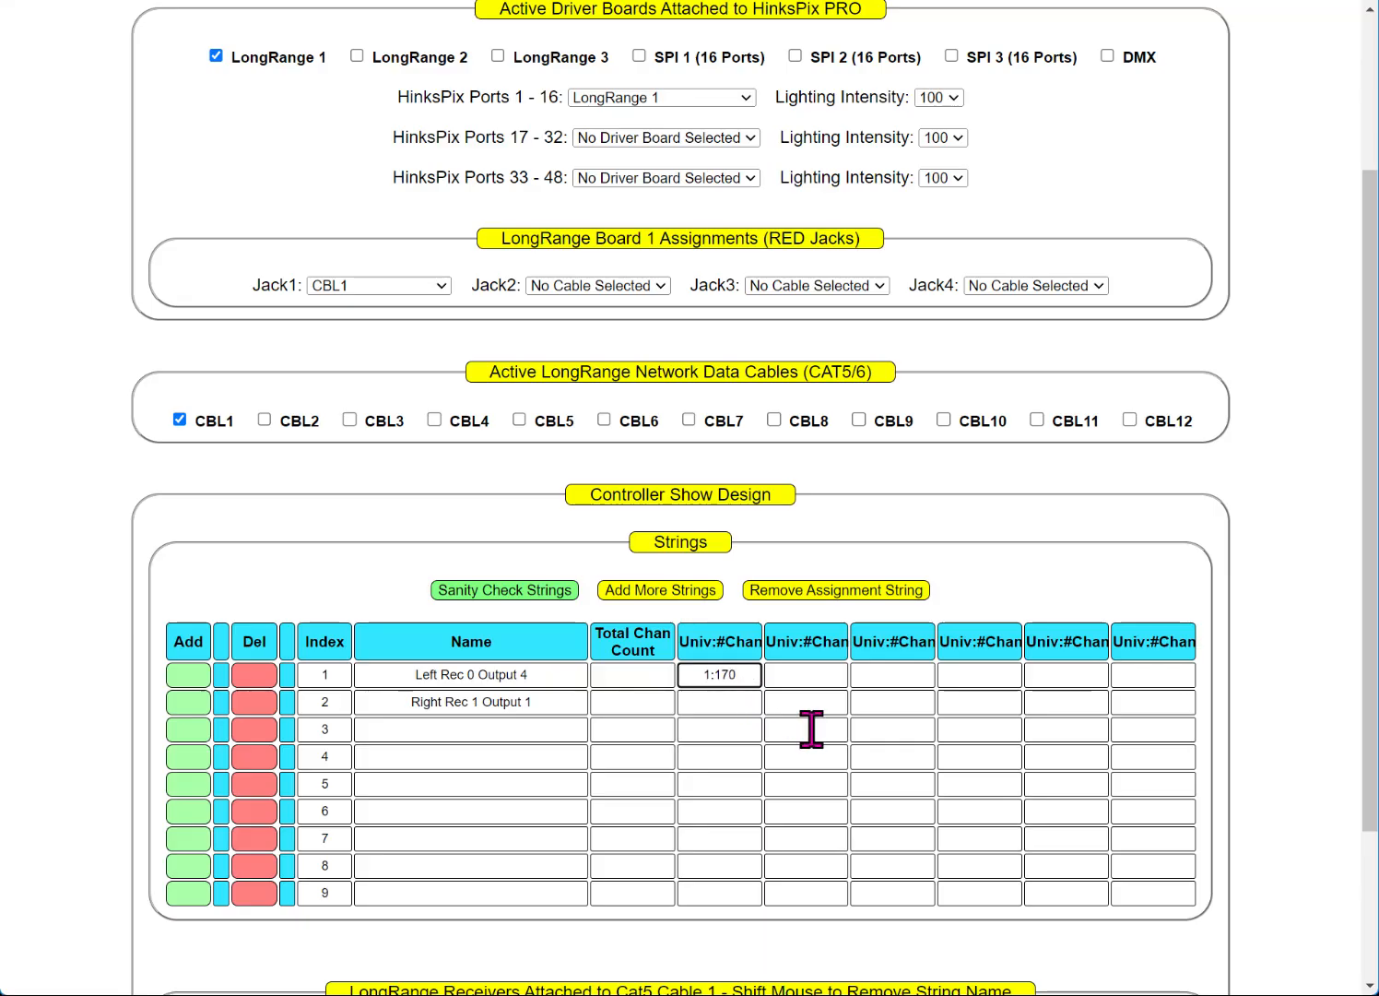
{"action": "left_click", "coordinate": [794, 676]}
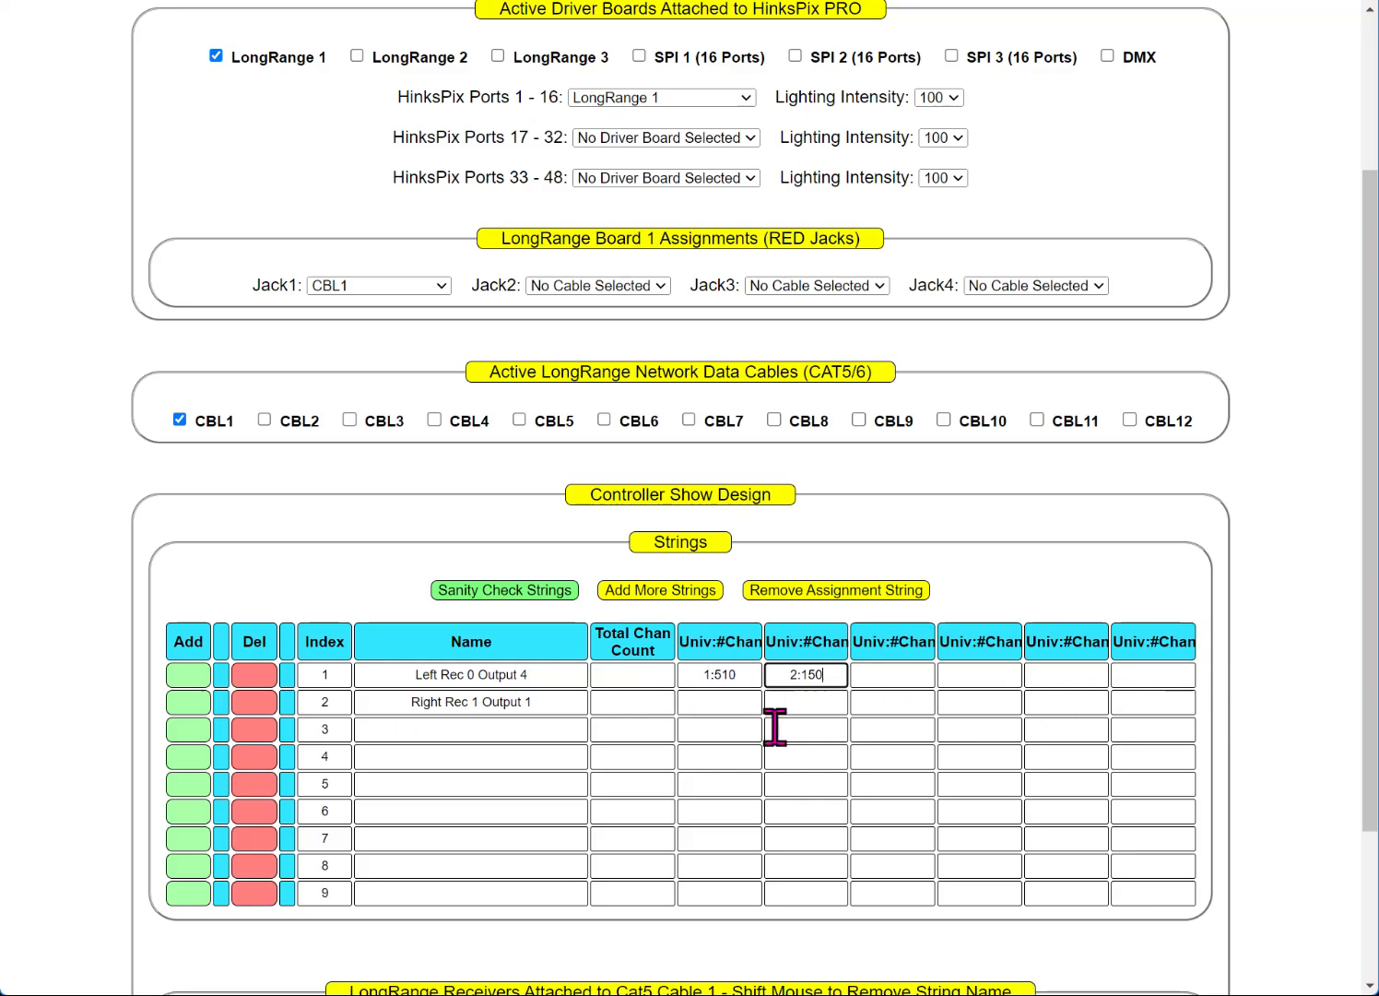
{"action": "left_click", "coordinate": [718, 701]}
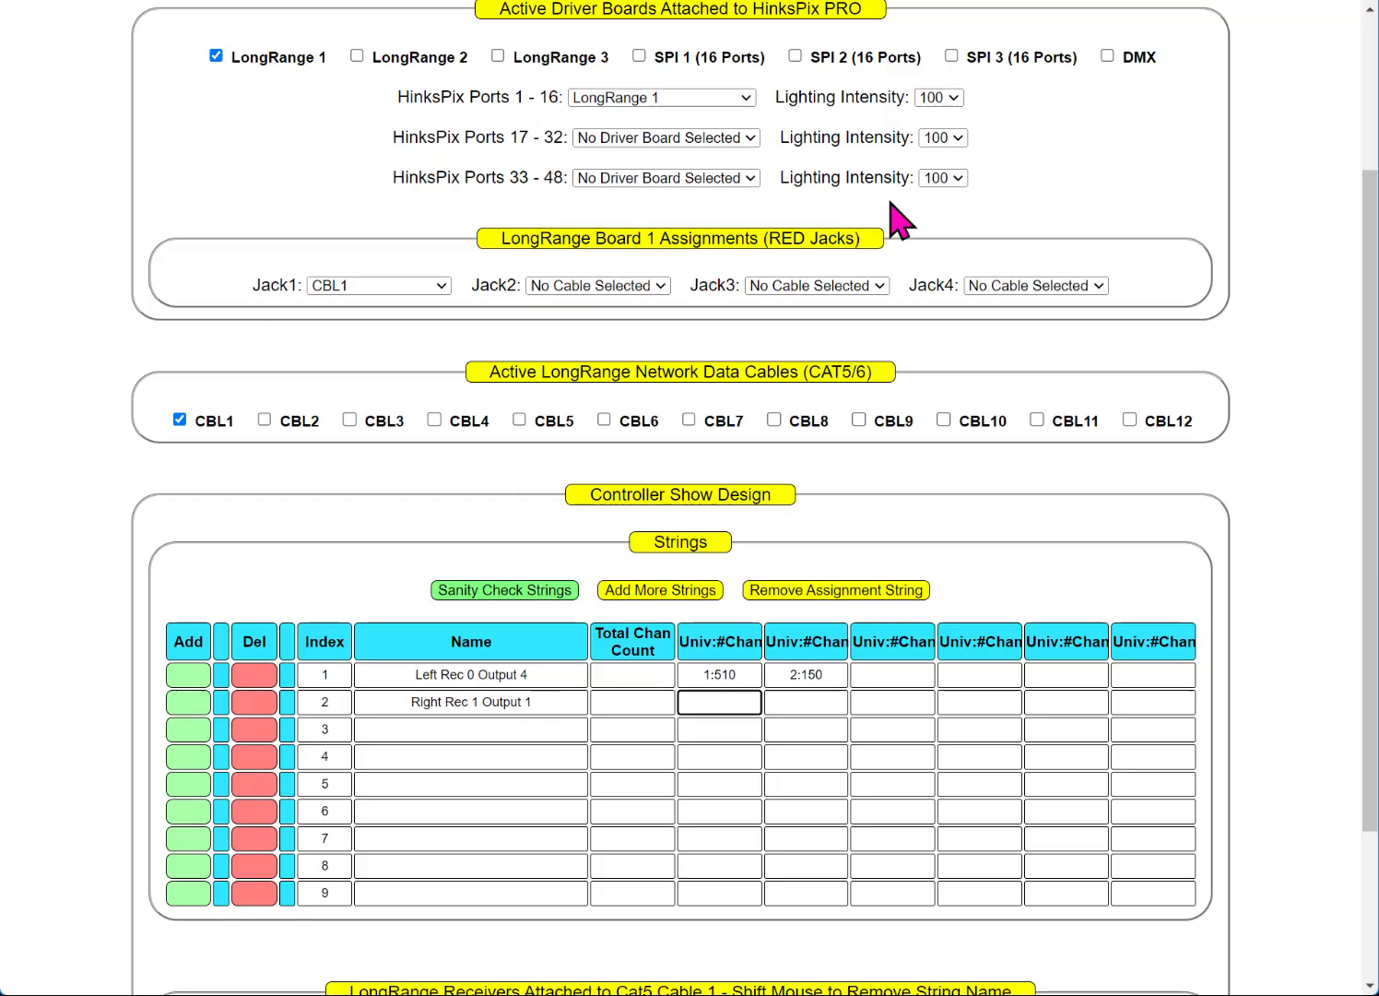
{"action": "type", "text": "3:150"}
Step: Run Sanity Check Strings, accept 'String Data is Valid', and confirm totals of 660 and 150 channels
{"action": "left_click", "coordinate": [473, 584]}
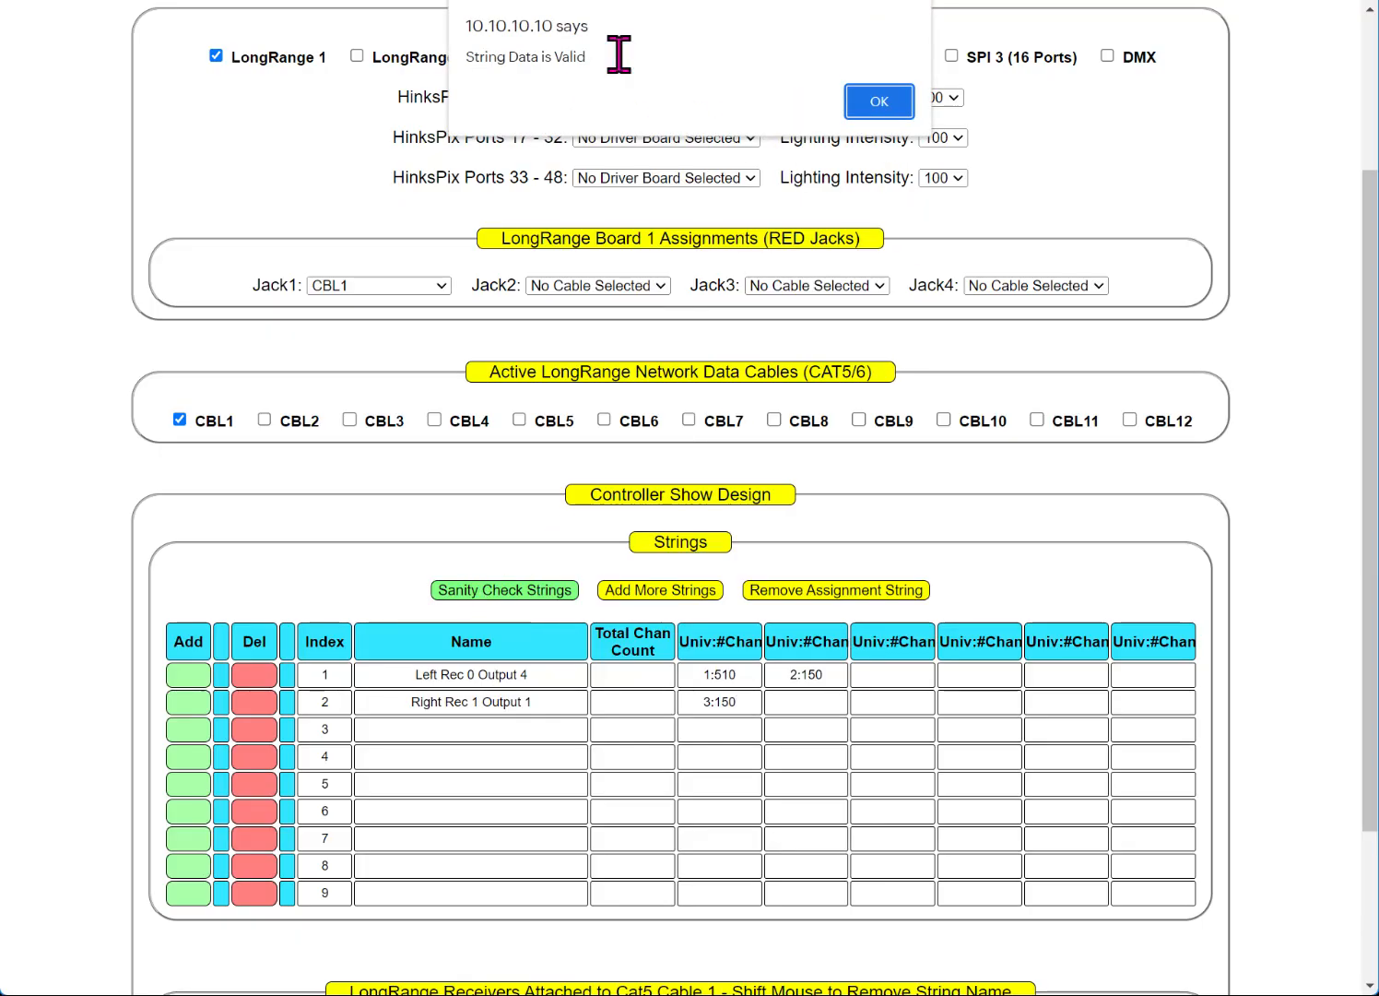
{"action": "left_click_drag", "start_coordinate": [620, 56], "coordinate": [355, 55]}
{"action": "left_click", "coordinate": [891, 113]}
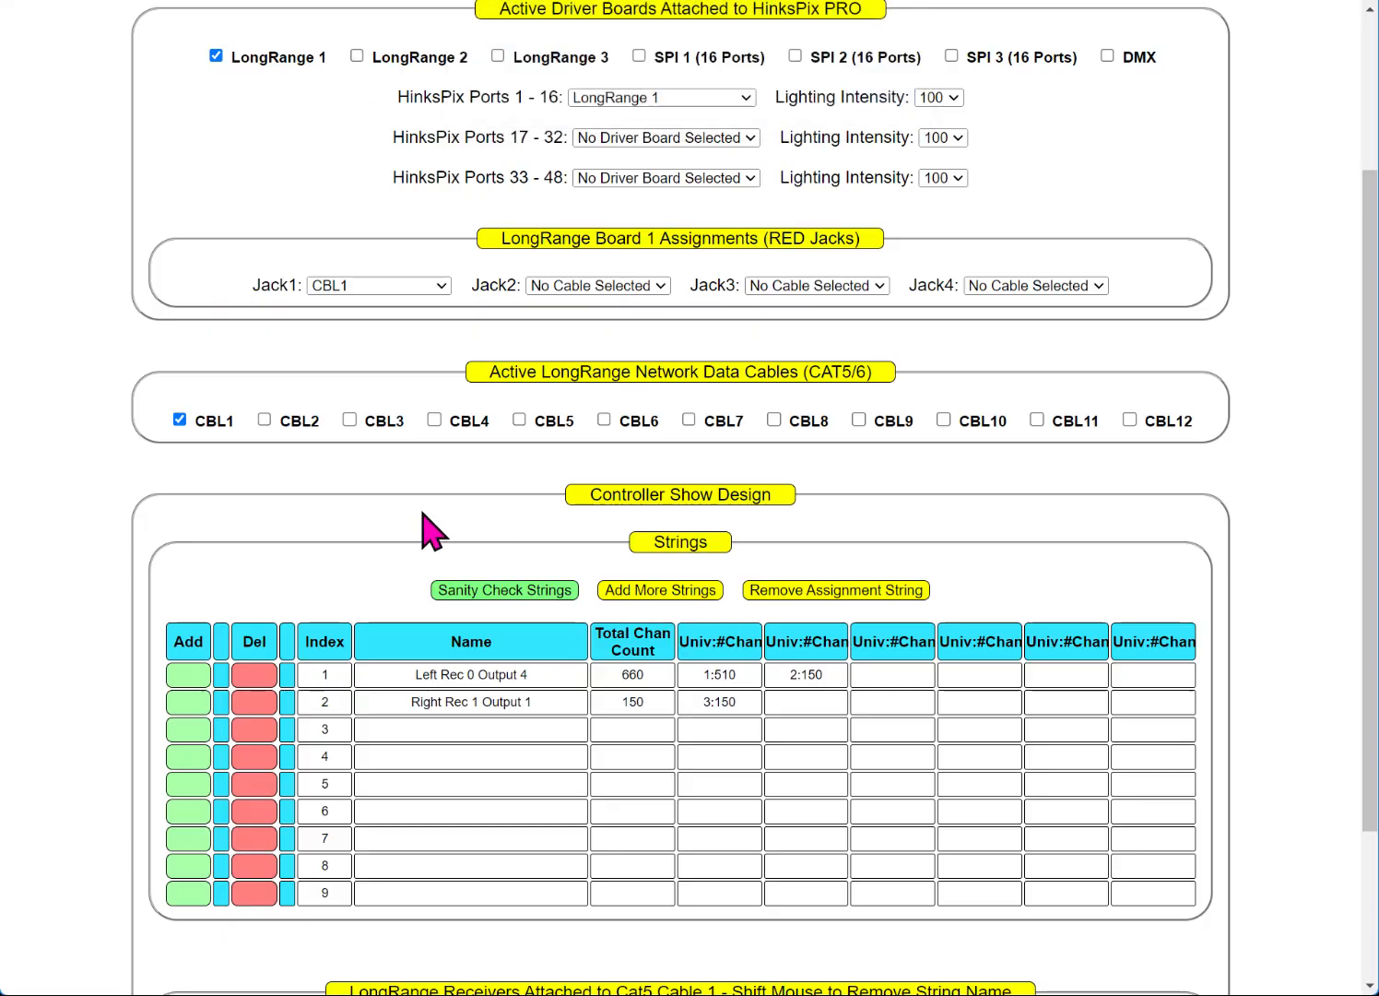
{"action": "left_click_drag", "start_coordinate": [637, 662], "coordinate": [566, 665]}
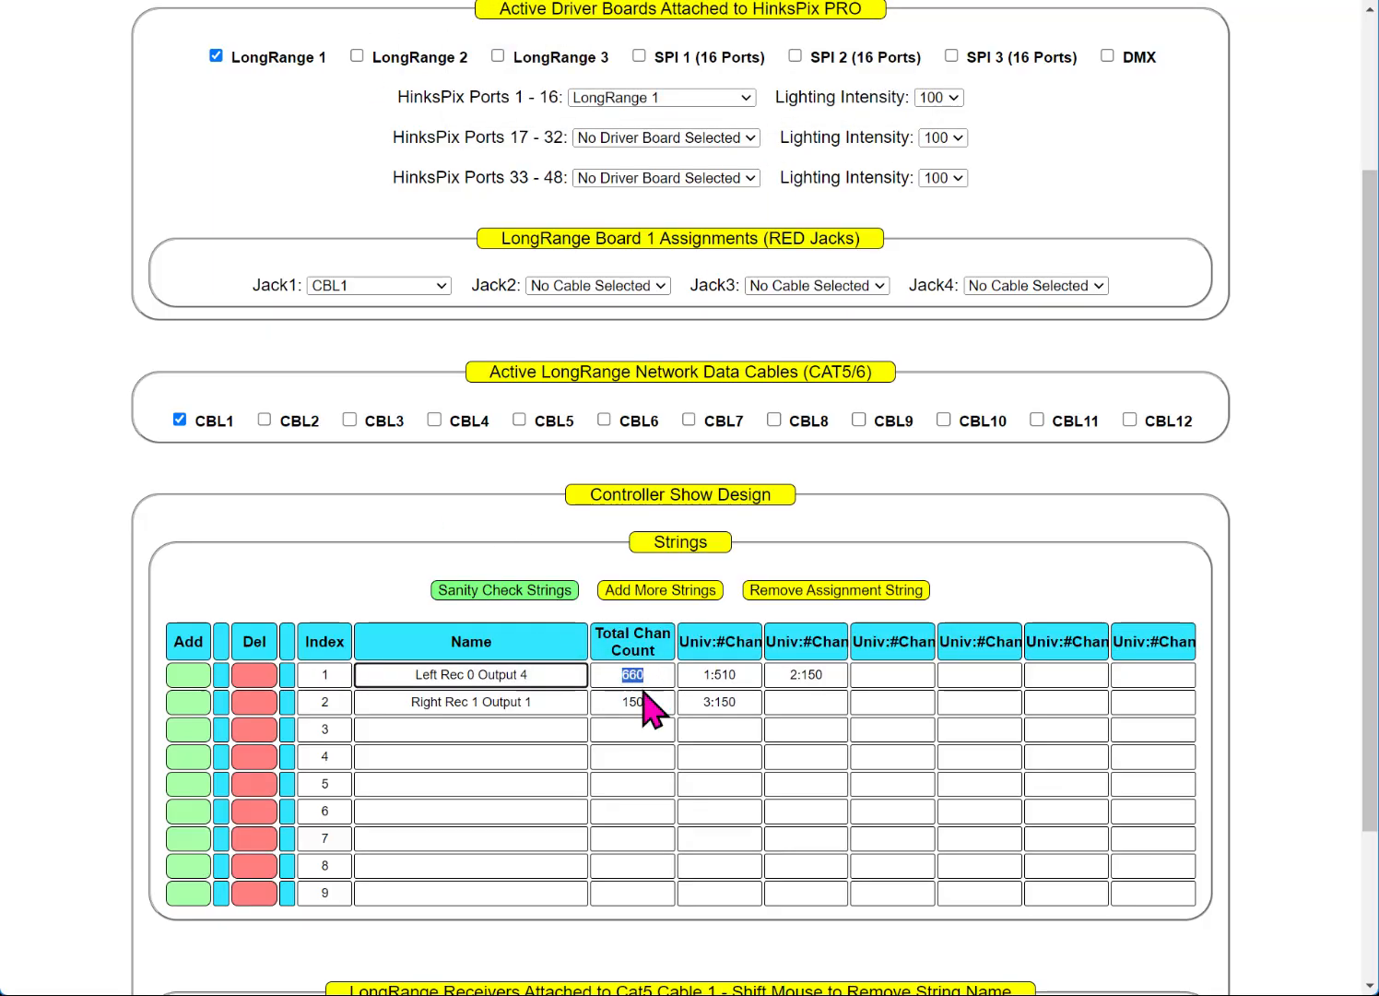
{"action": "left_click_drag", "start_coordinate": [651, 704], "coordinate": [610, 705]}
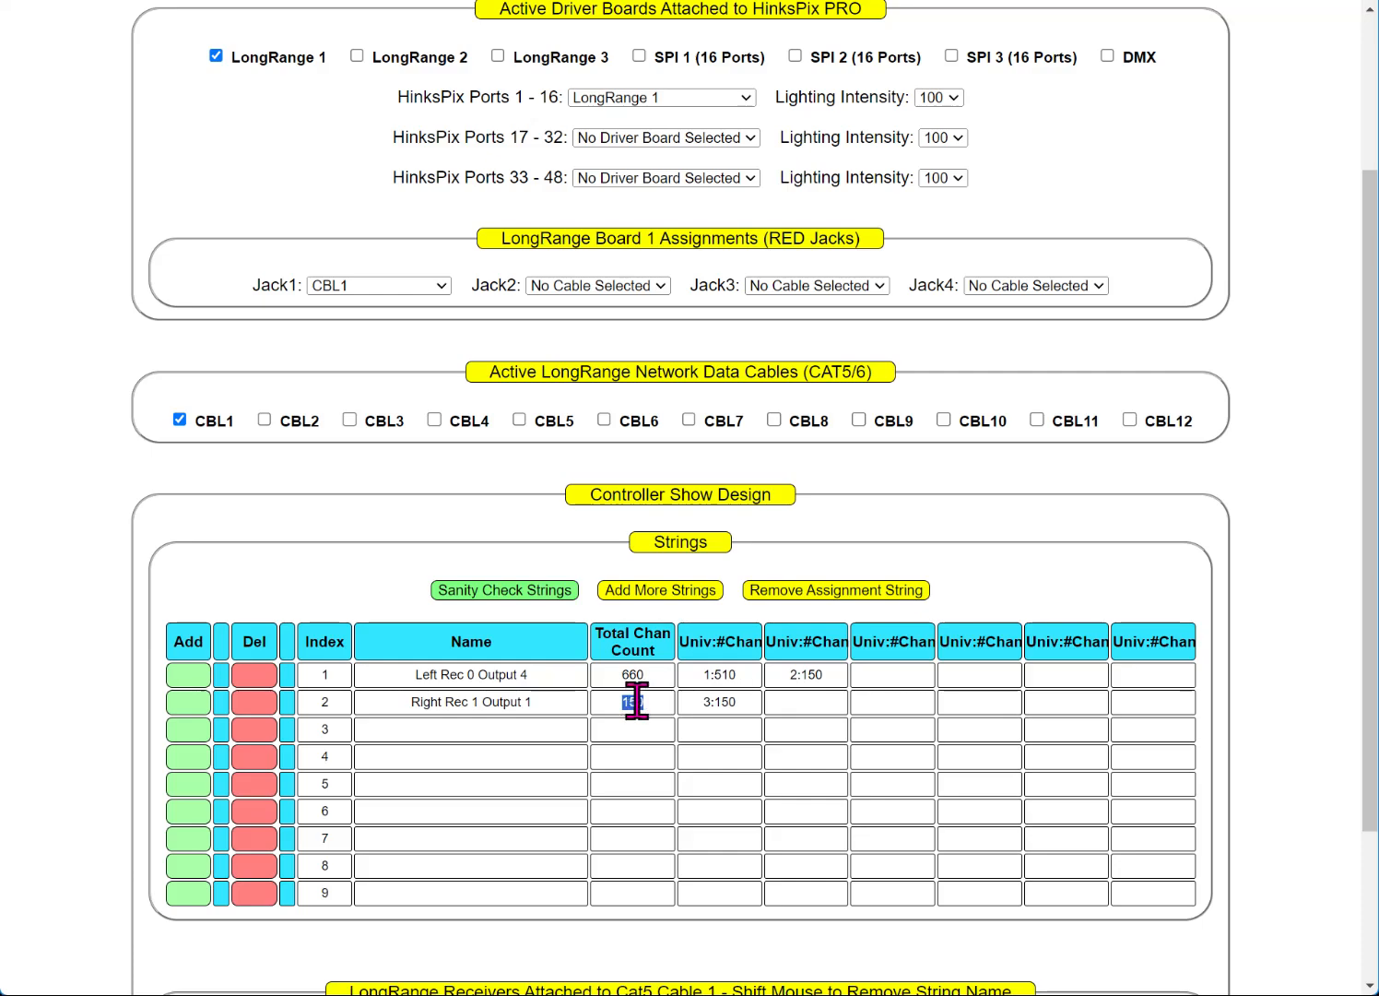
{"action": "scroll", "coordinate": [636, 701], "scroll_direction": "down", "scroll_amount": 2}
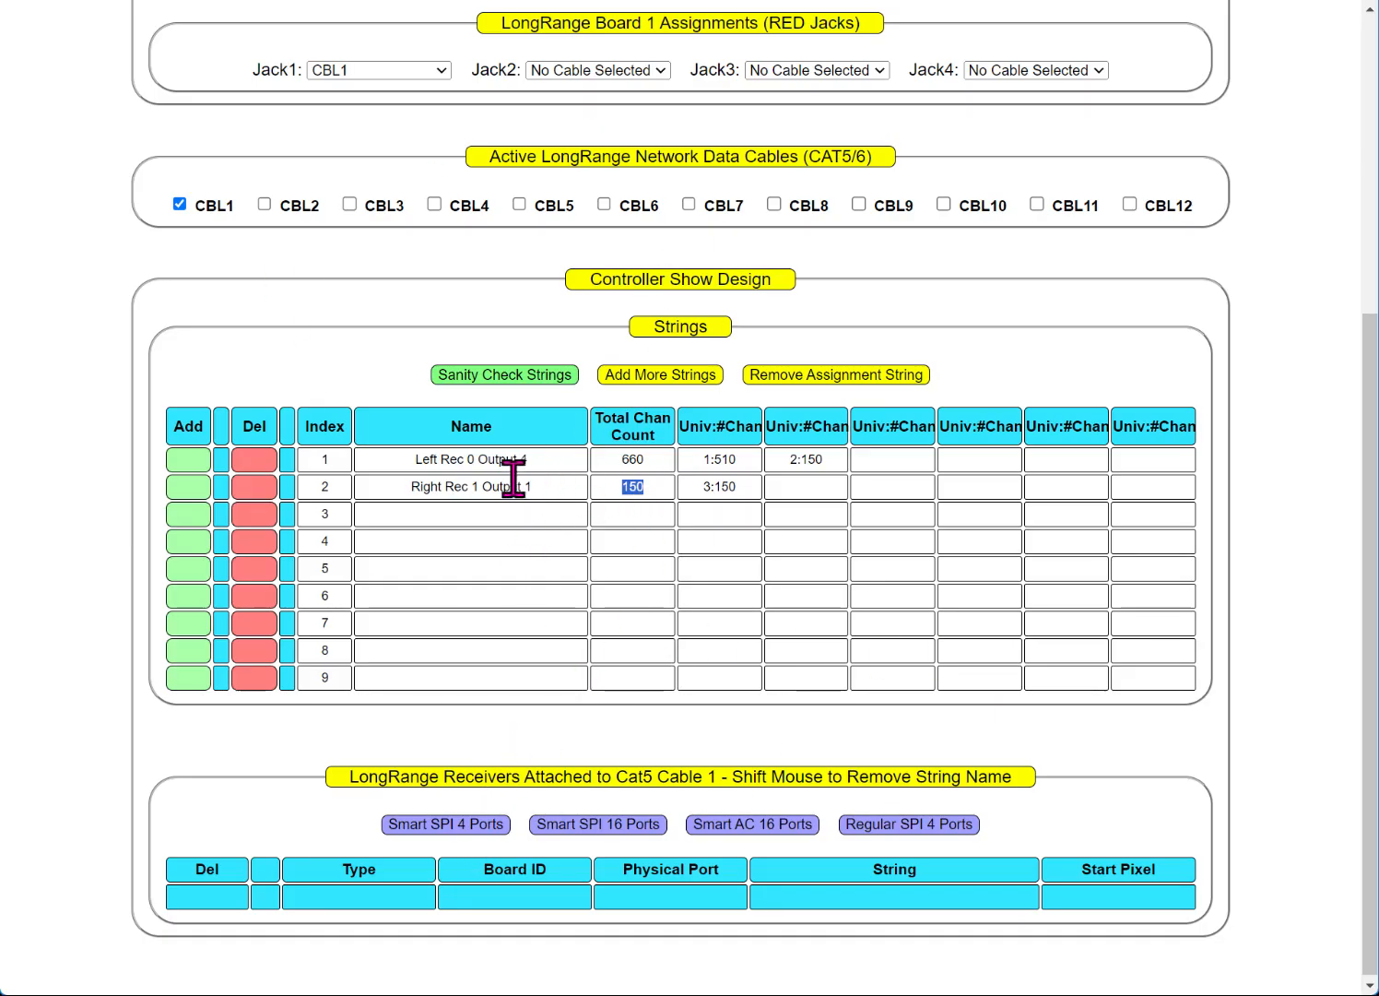
{"action": "left_click_drag", "start_coordinate": [455, 459], "coordinate": [656, 485]}
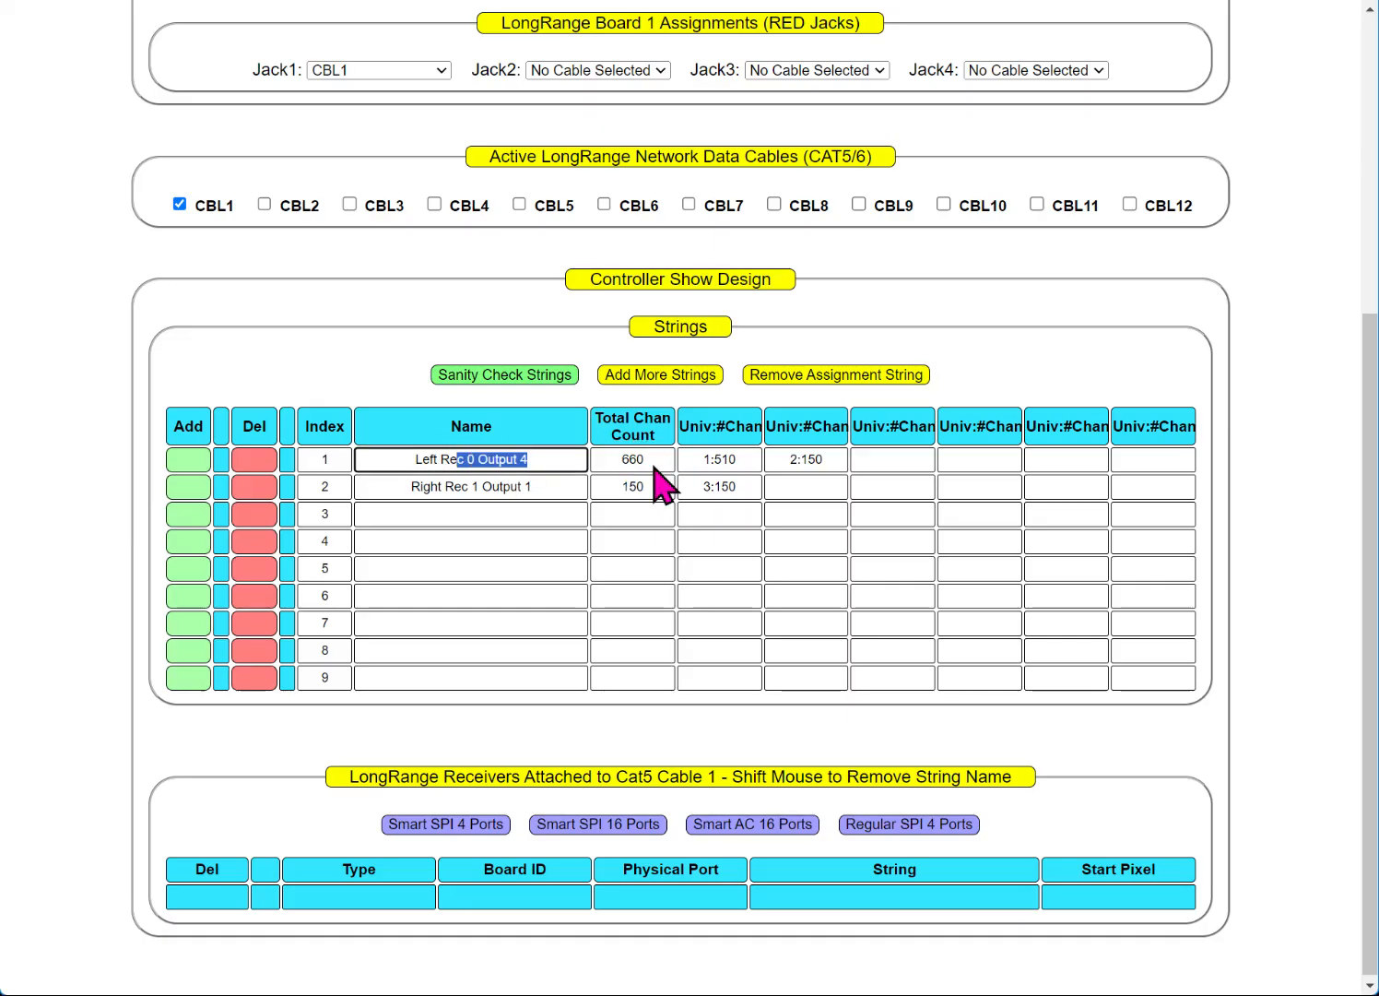
Step: Add two Smart SPI 4 Ports receivers to Cable 1, giving the second board ID 1
{"action": "left_click", "coordinate": [441, 823]}
{"action": "scroll", "coordinate": [571, 692], "scroll_direction": "down", "scroll_amount": 1}
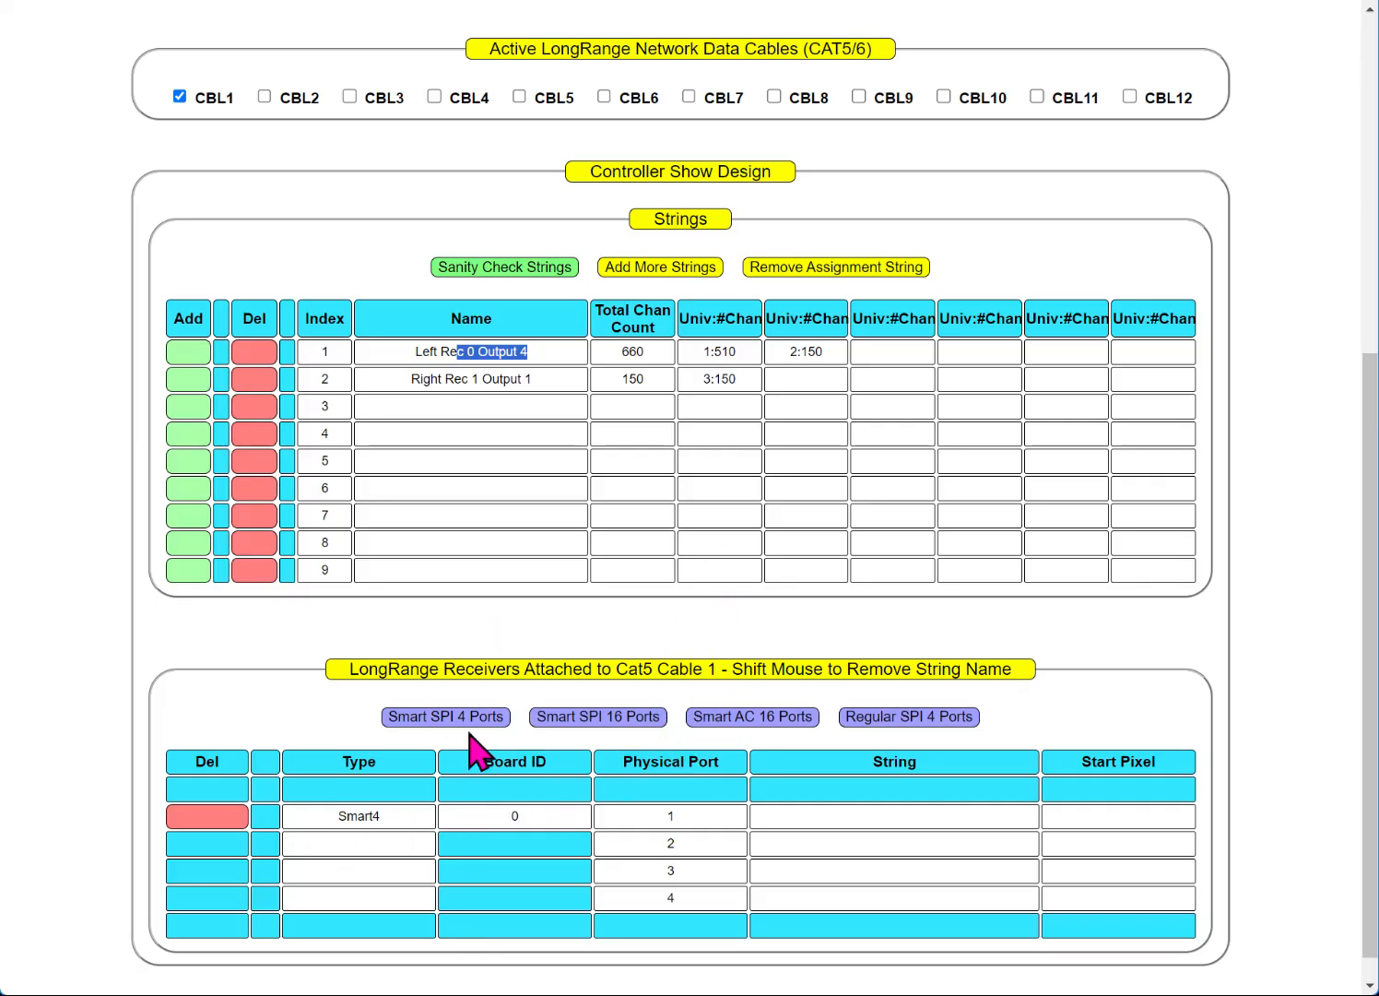
{"action": "left_click", "coordinate": [419, 717]}
{"action": "scroll", "coordinate": [607, 518], "scroll_direction": "down", "scroll_amount": 2}
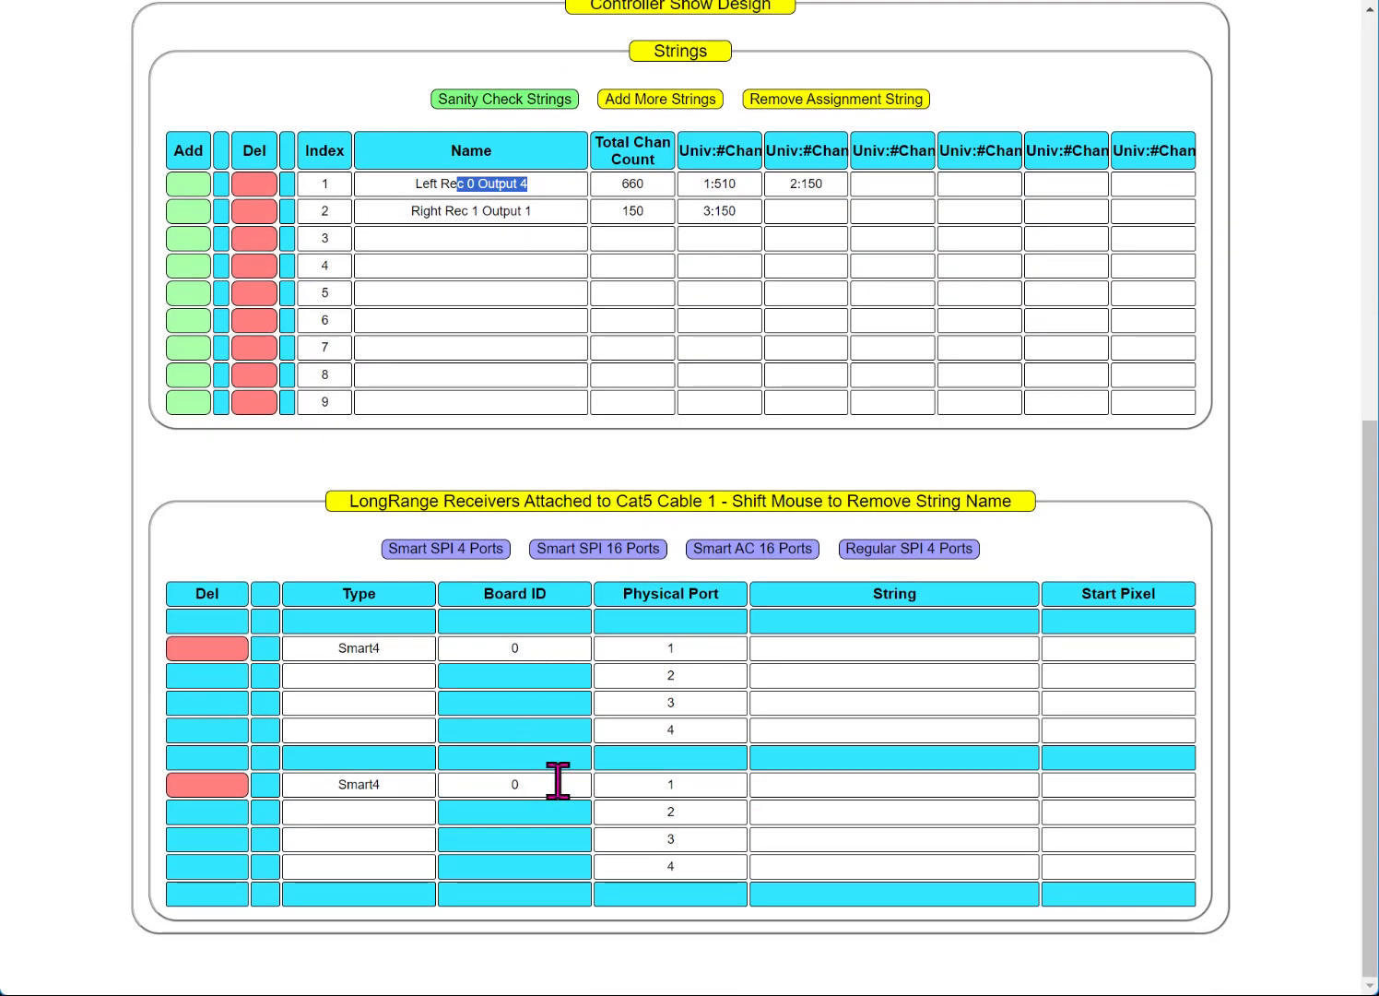
{"action": "left_click", "coordinate": [558, 780]}
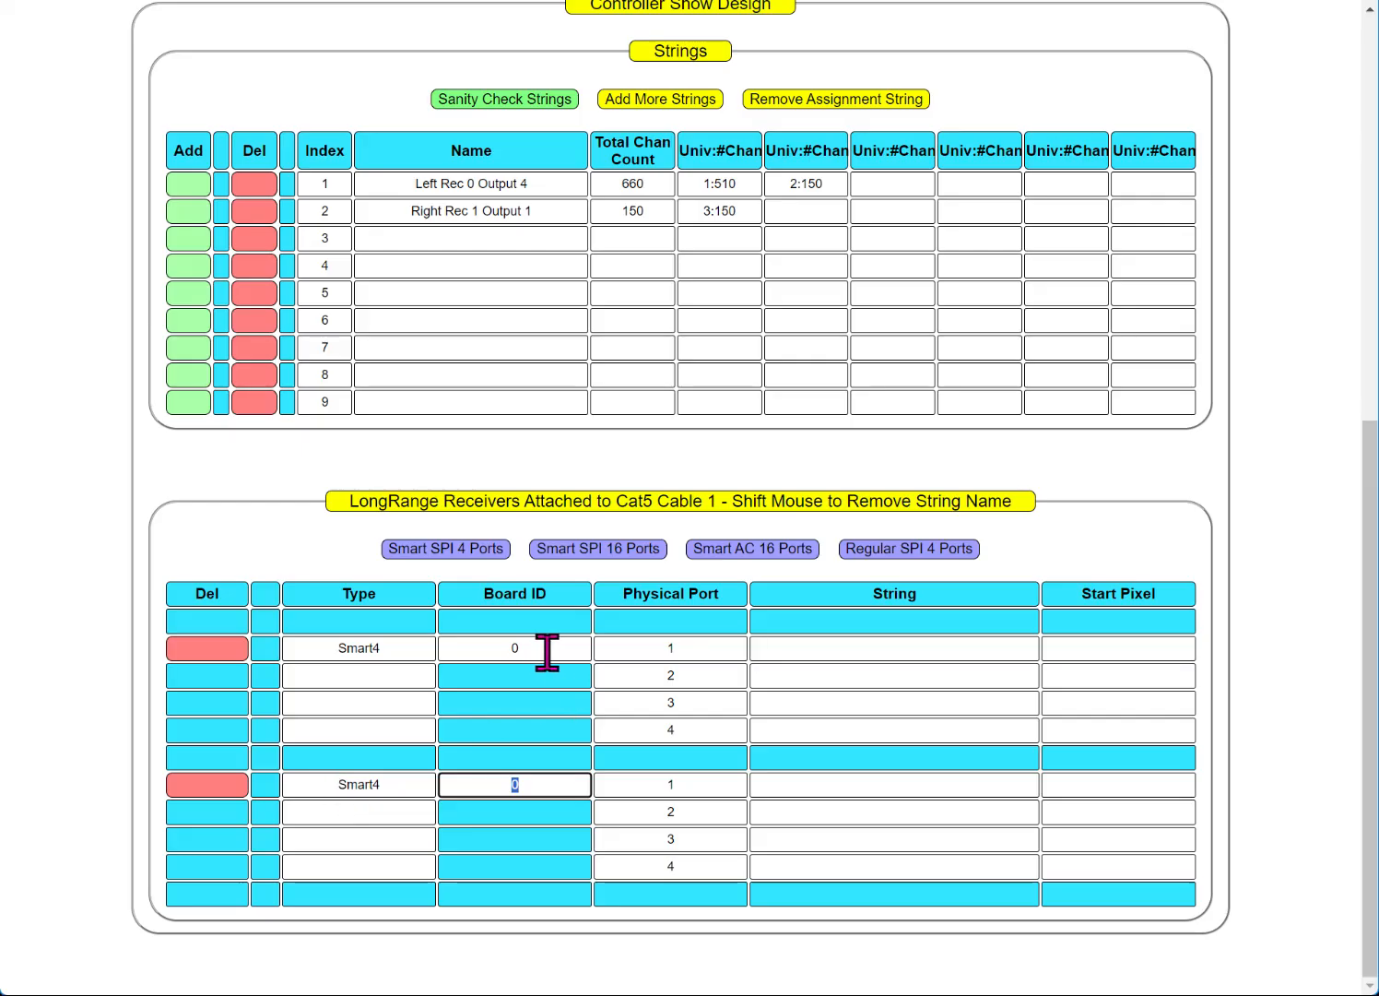
{"action": "type", "text": "1"}
{"action": "key", "text": "BackSpace"}
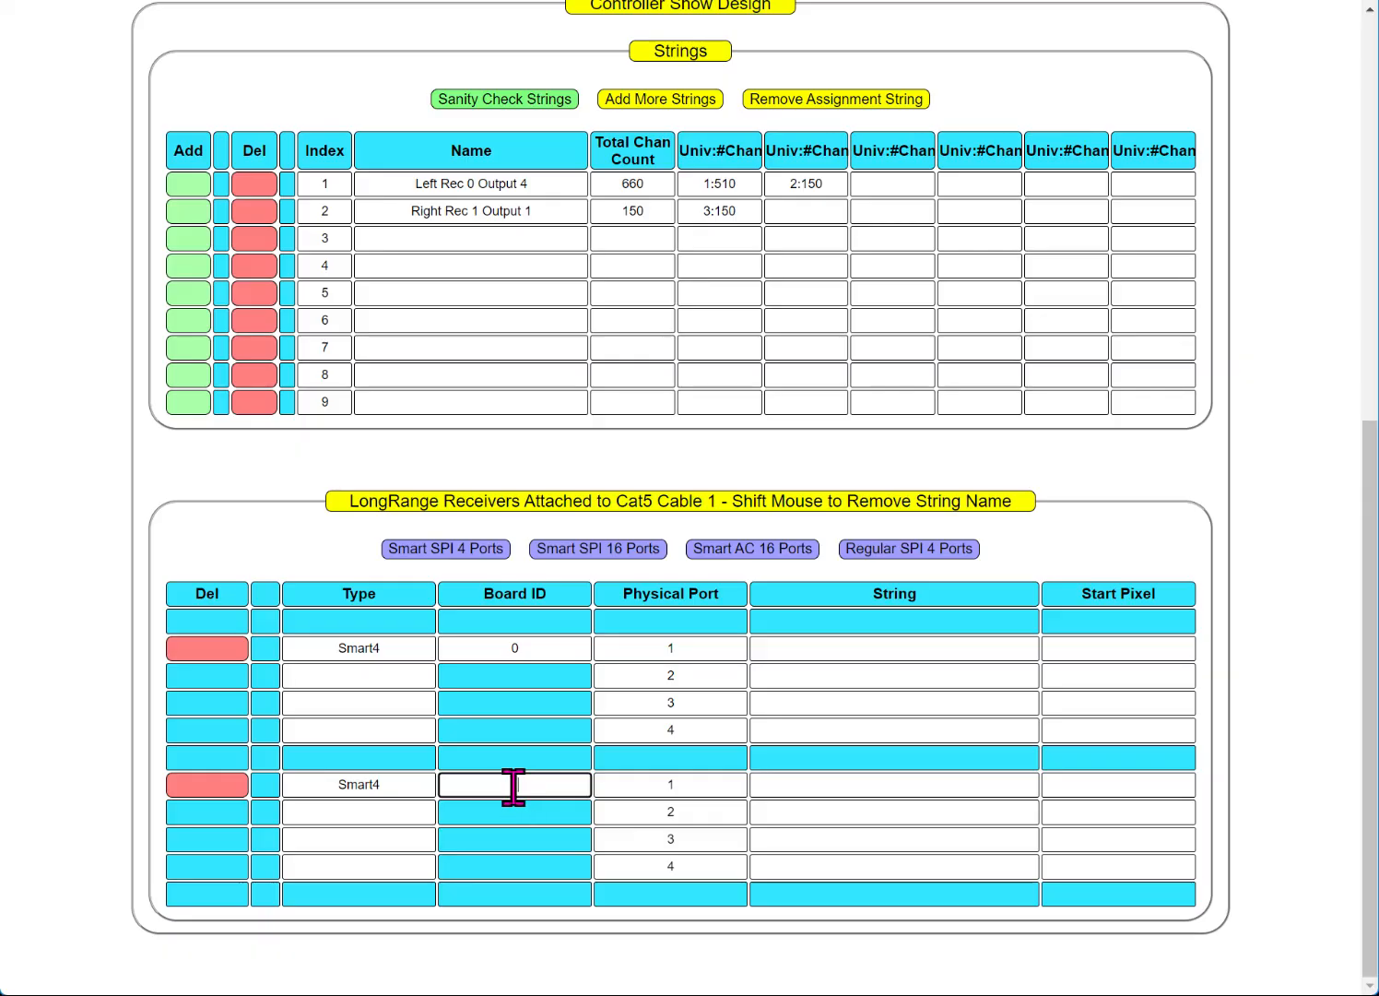
{"action": "type", "text": "1"}
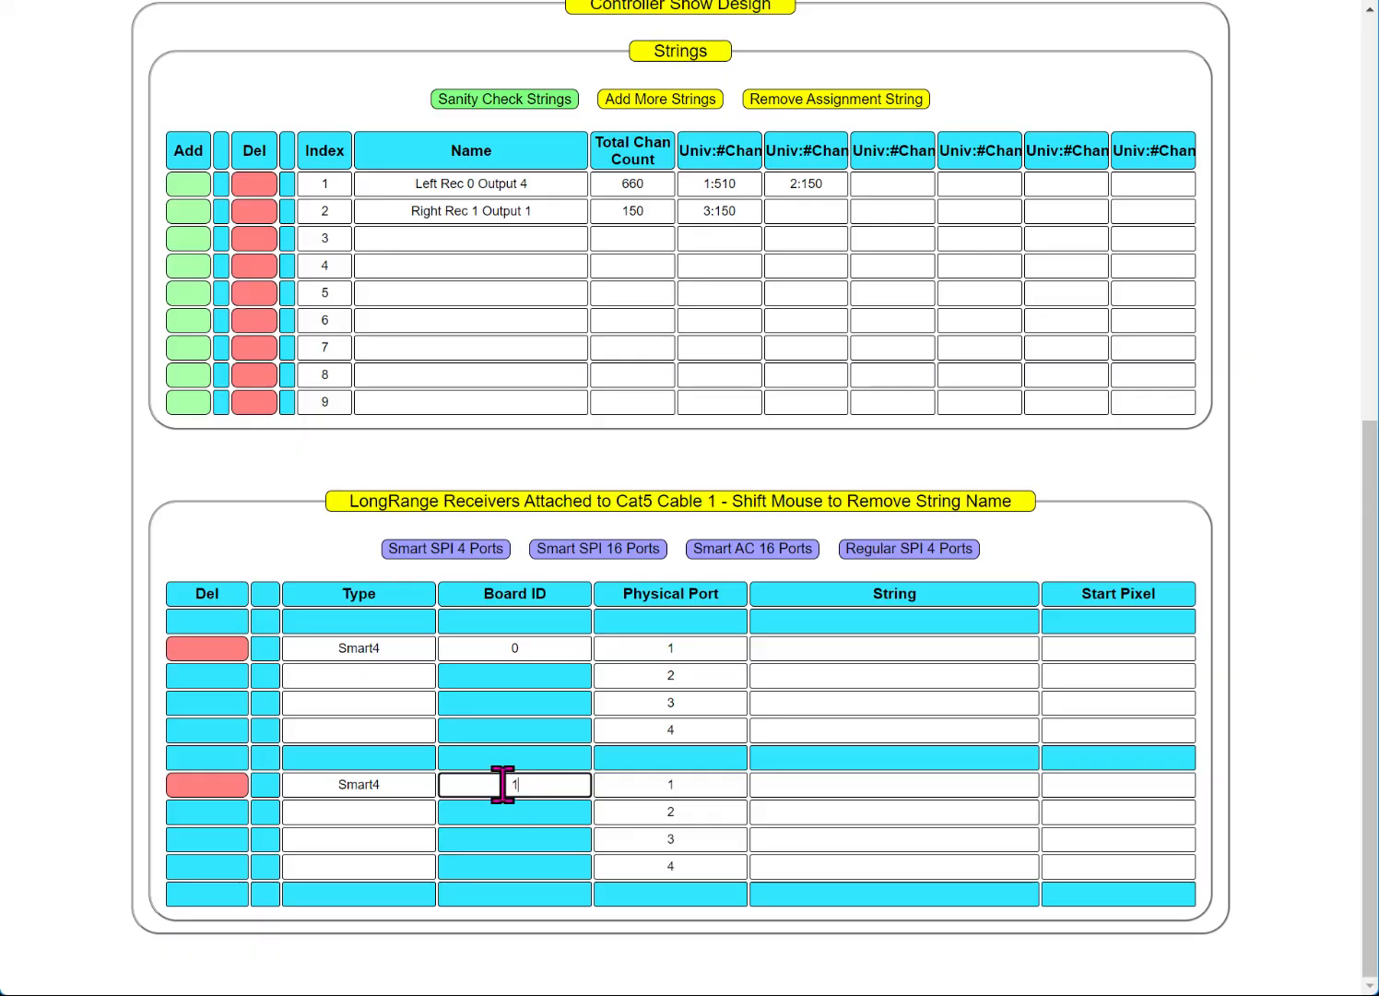
Step: Place Left Rec 0 Output 4 on port 4 of Smart4 receiver 0
{"action": "double_click", "coordinate": [426, 182]}
{"action": "left_click_drag", "start_coordinate": [449, 183], "coordinate": [534, 184]}
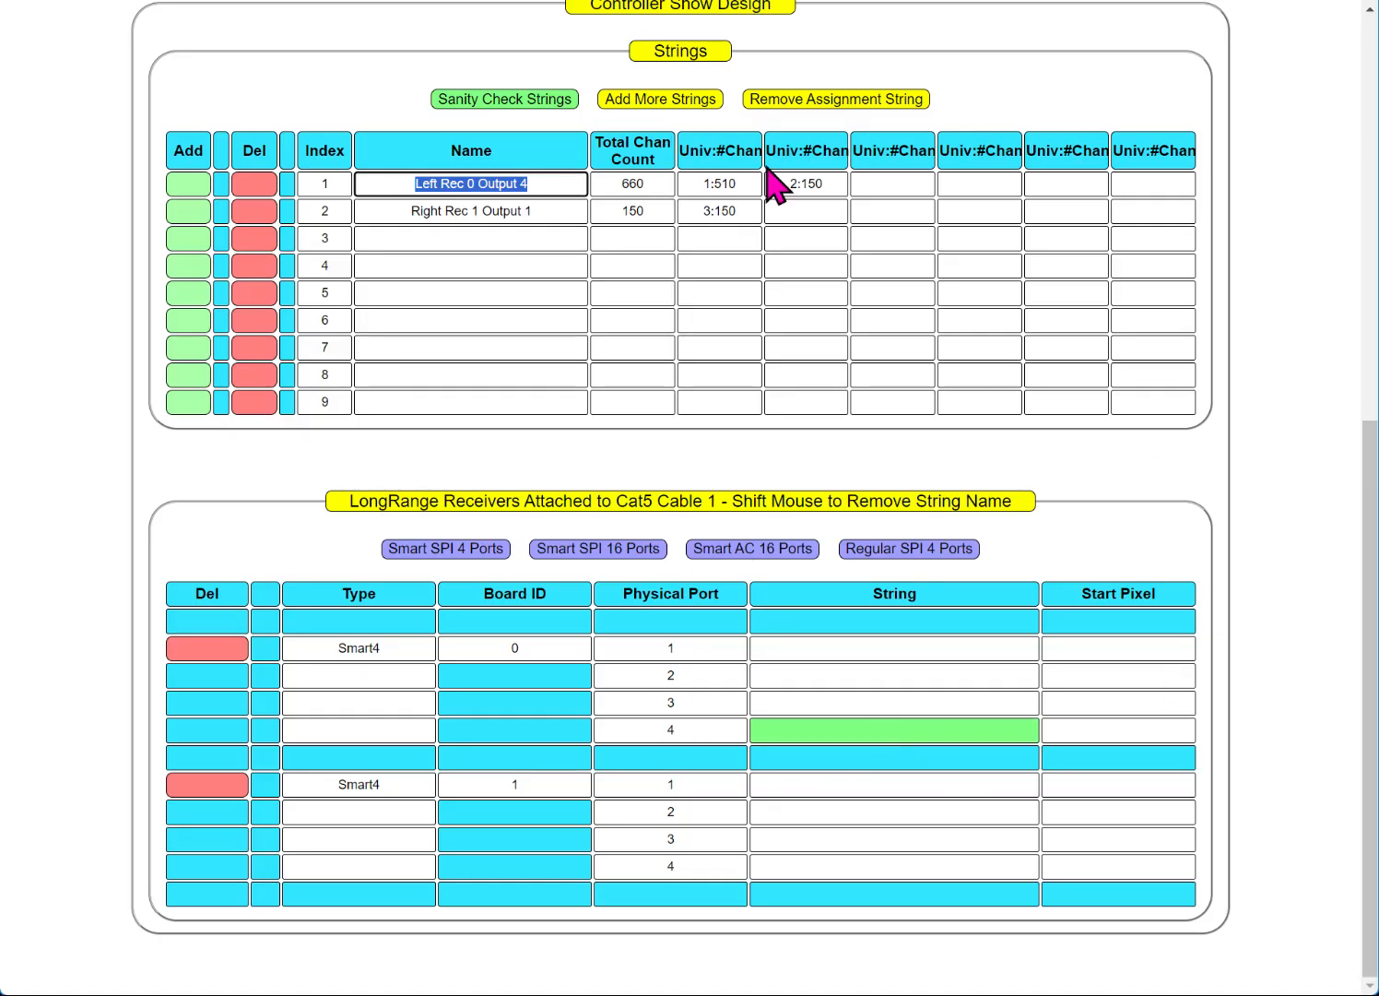
{"action": "left_click", "coordinate": [569, 183]}
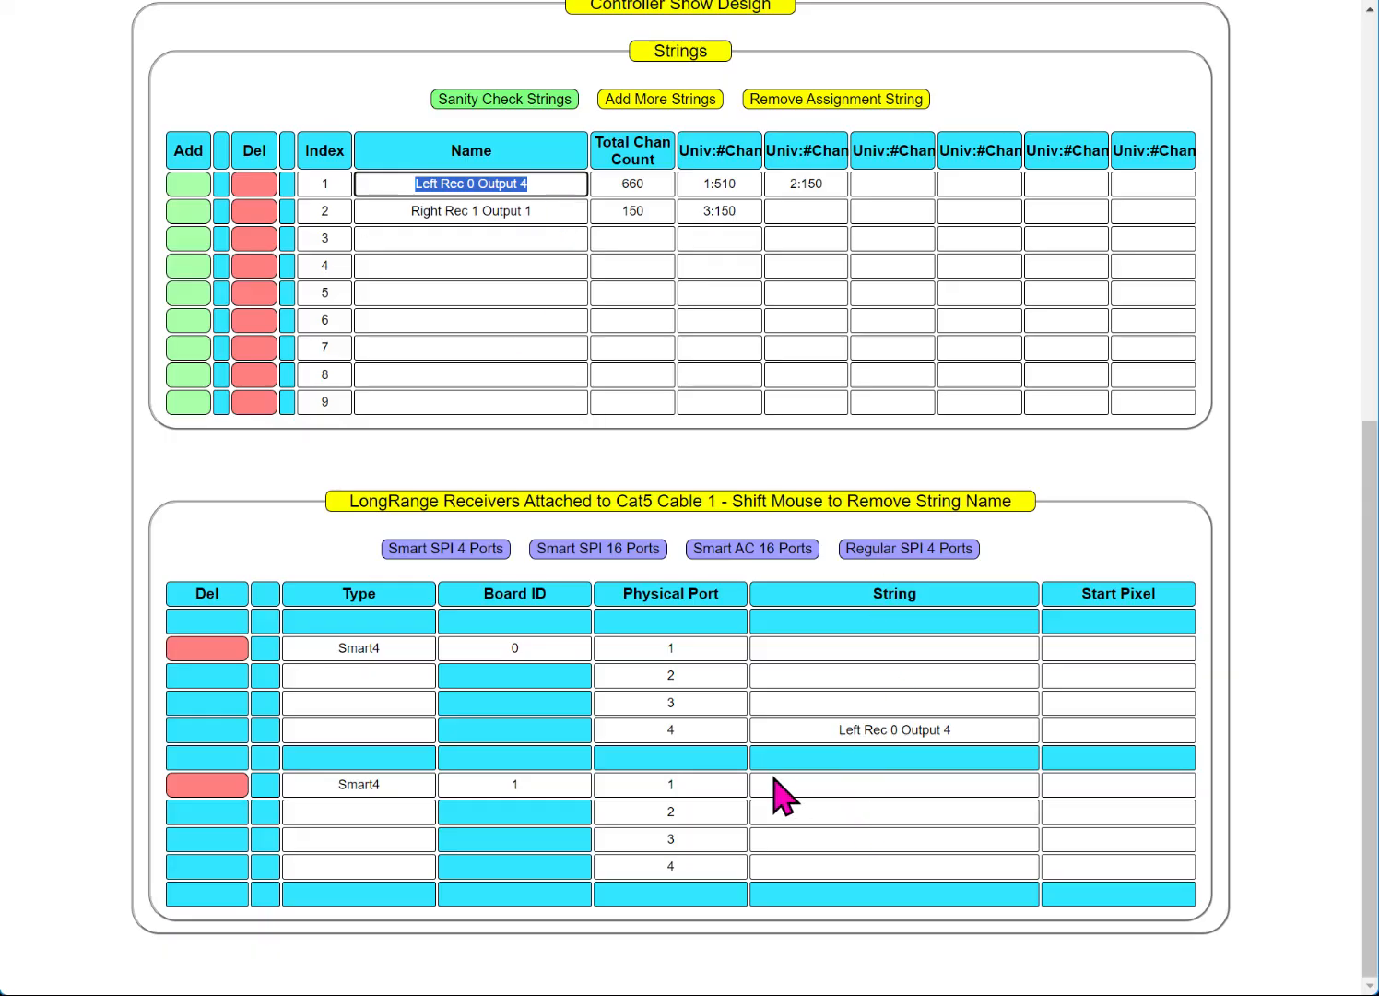
Step: Select physical port 1 of the second Smart4 receiver for the next string
{"action": "left_click", "coordinate": [807, 795]}
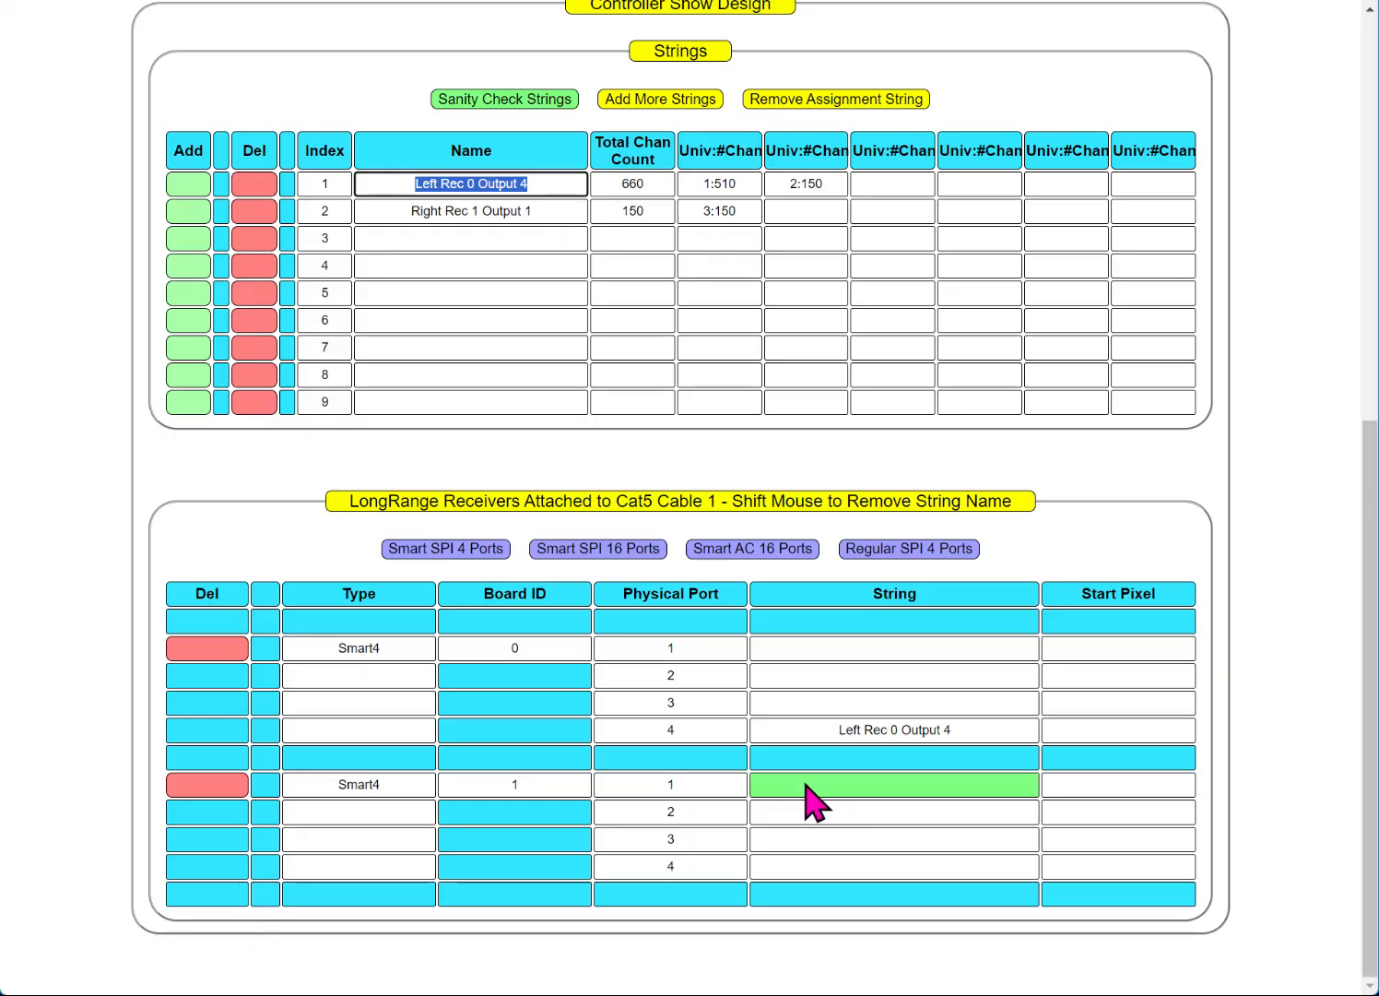
Step: Replace the second Smart4 receiver with a new board ID 1 carrying Right Rec 1 Output 1 on port 1
{"action": "left_click", "coordinate": [497, 217]}
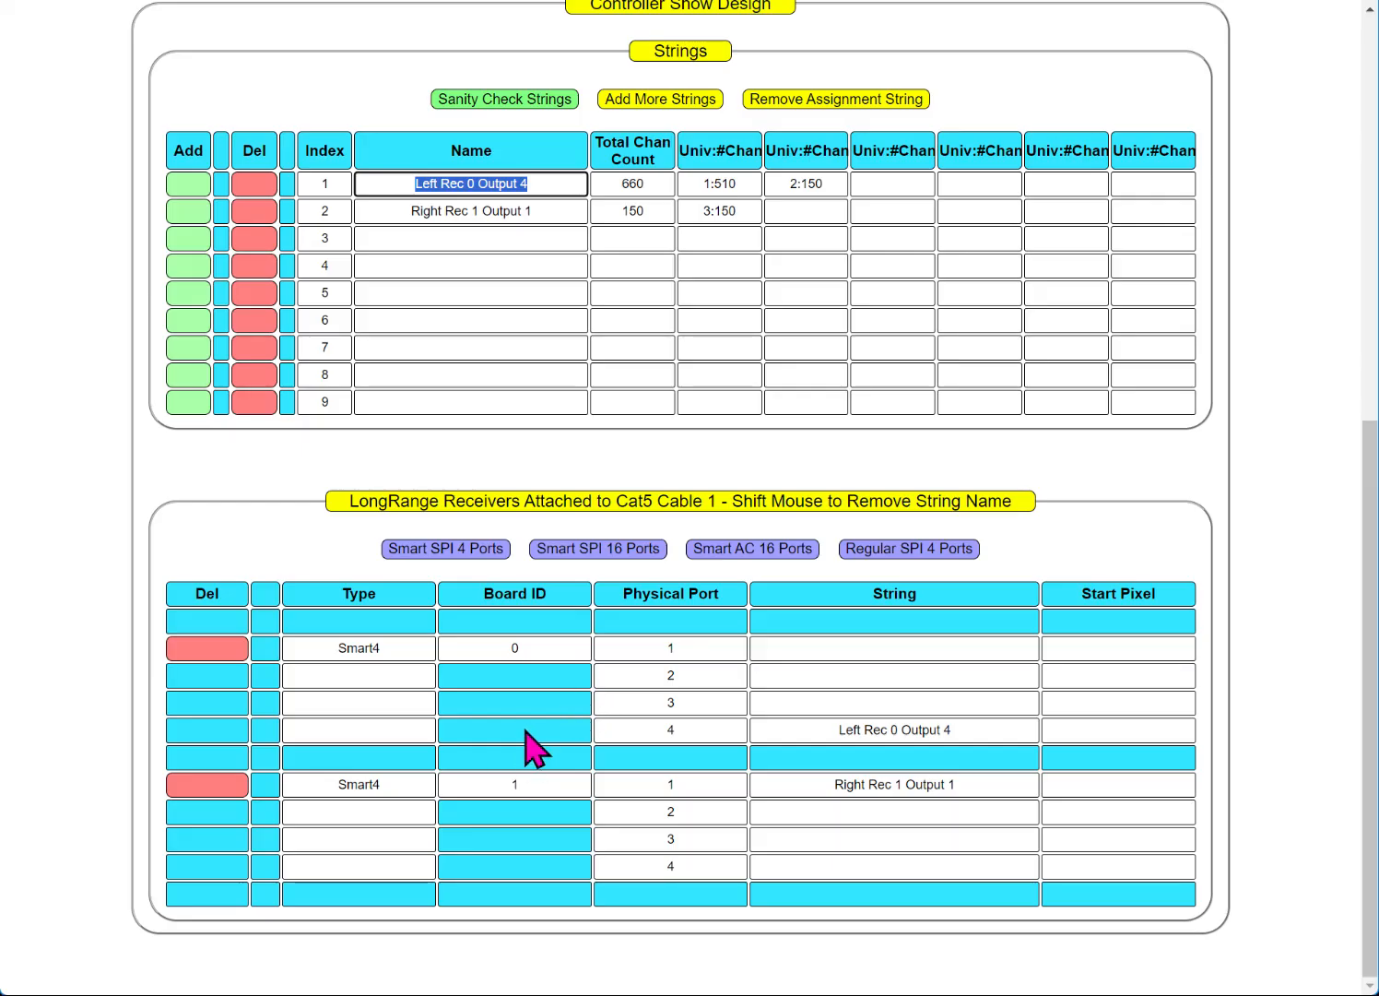
{"action": "left_click", "coordinate": [208, 786]}
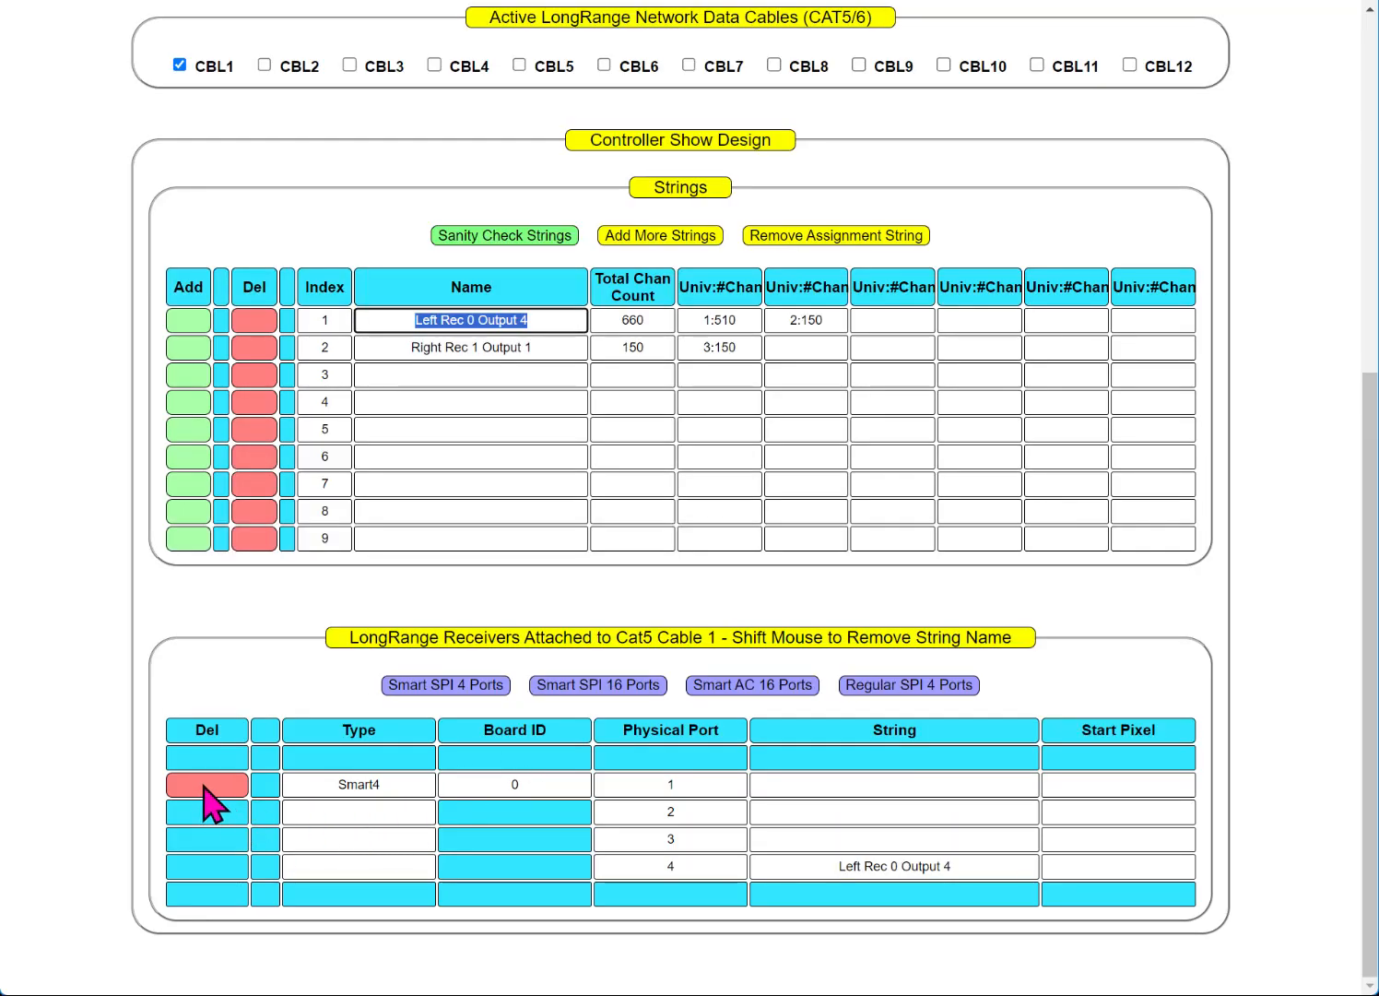
{"action": "left_click", "coordinate": [431, 687]}
{"action": "scroll", "coordinate": [553, 793], "scroll_direction": "down", "scroll_amount": 2}
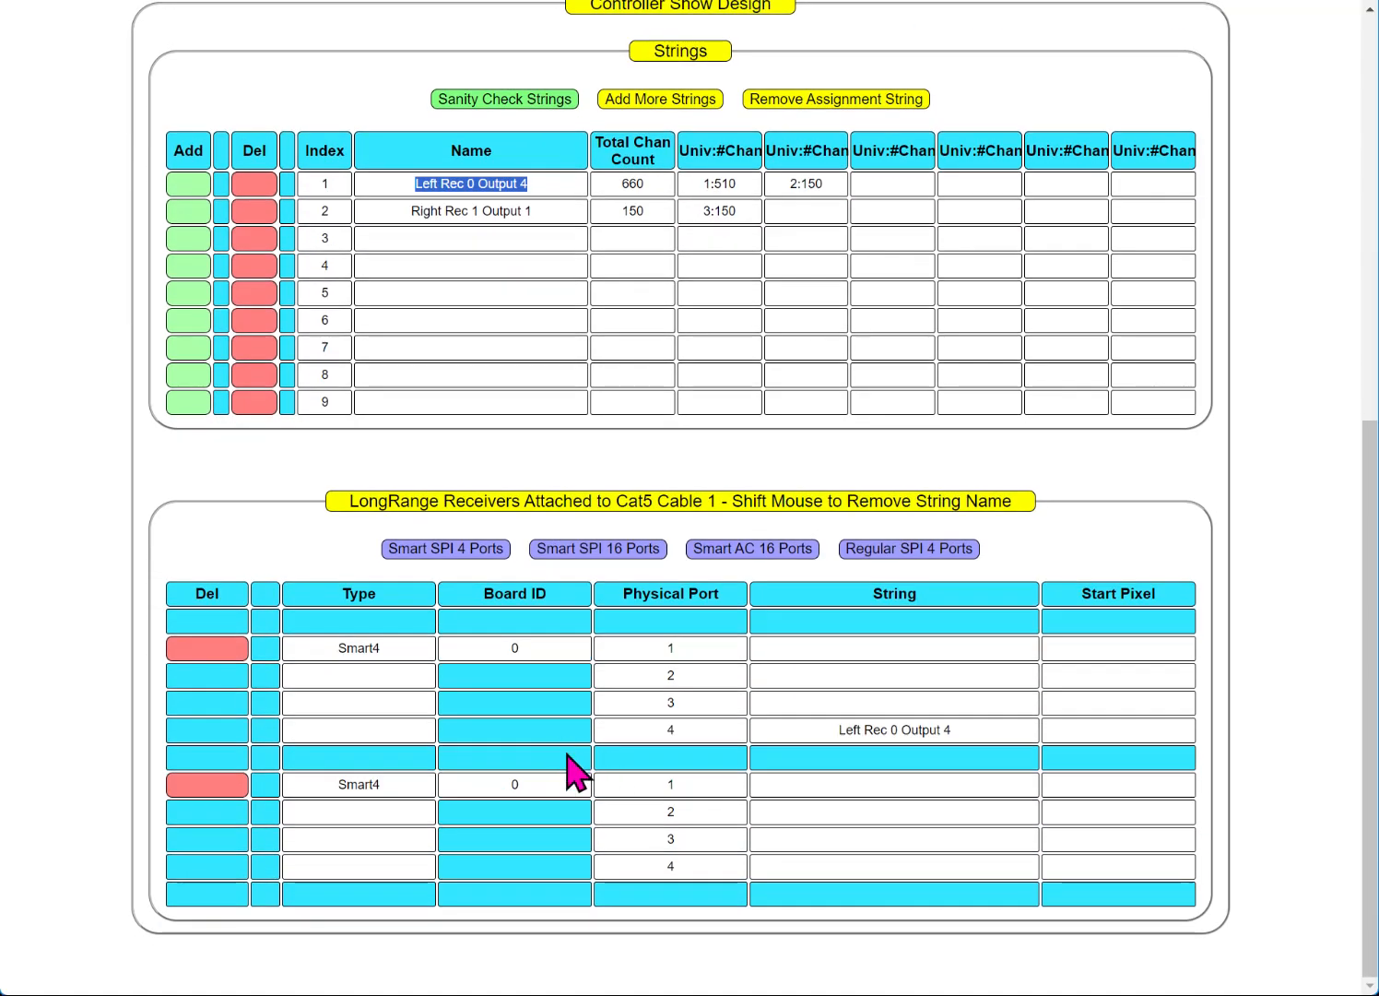
{"action": "double_click", "coordinate": [533, 782]}
{"action": "type", "text": "1"}
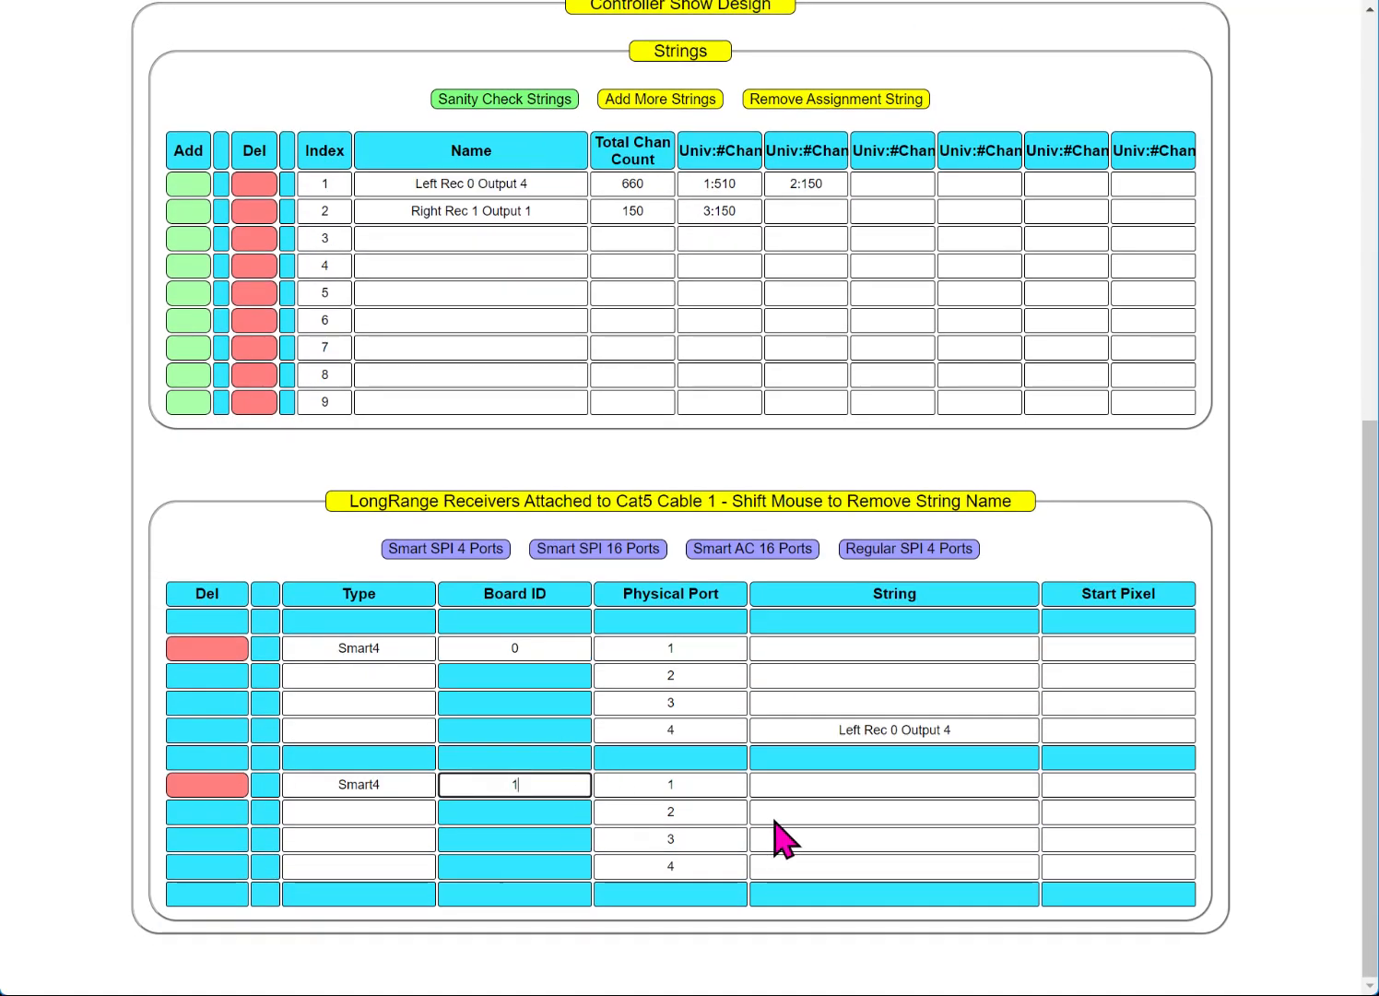
{"action": "left_click", "coordinate": [845, 781]}
{"action": "left_click", "coordinate": [472, 212]}
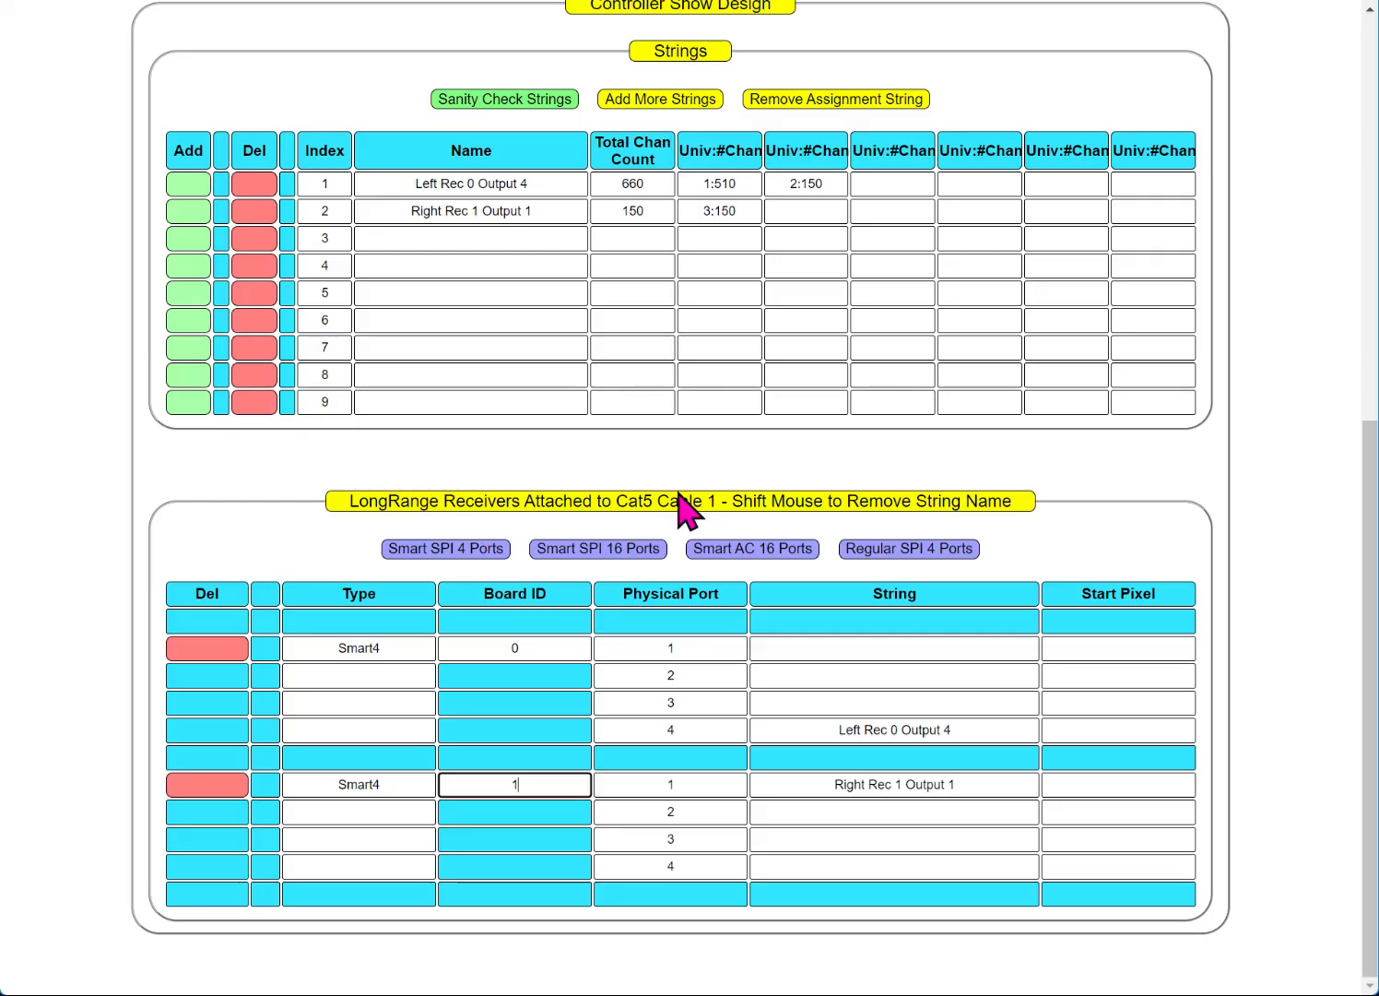
{"action": "scroll", "coordinate": [324, 610], "scroll_direction": "up", "scroll_amount": 7}
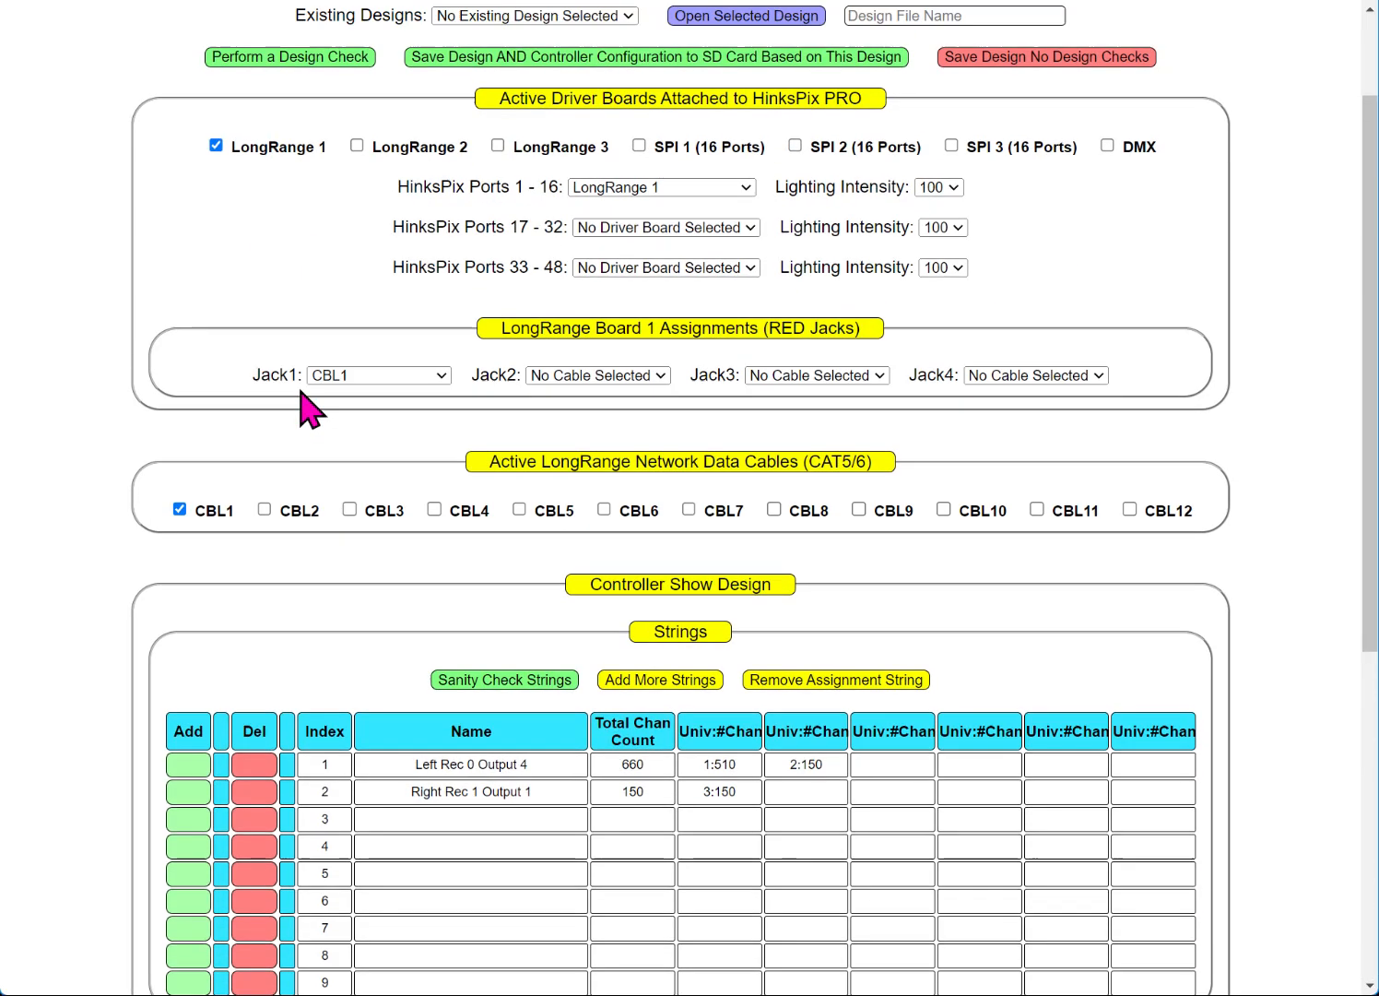
Step: Run the design check twice, accepting 'Design Checks OK!!' and reviewing the filled-in start pixels
{"action": "scroll", "coordinate": [309, 406], "scroll_direction": "up", "scroll_amount": 2}
{"action": "left_click", "coordinate": [247, 196]}
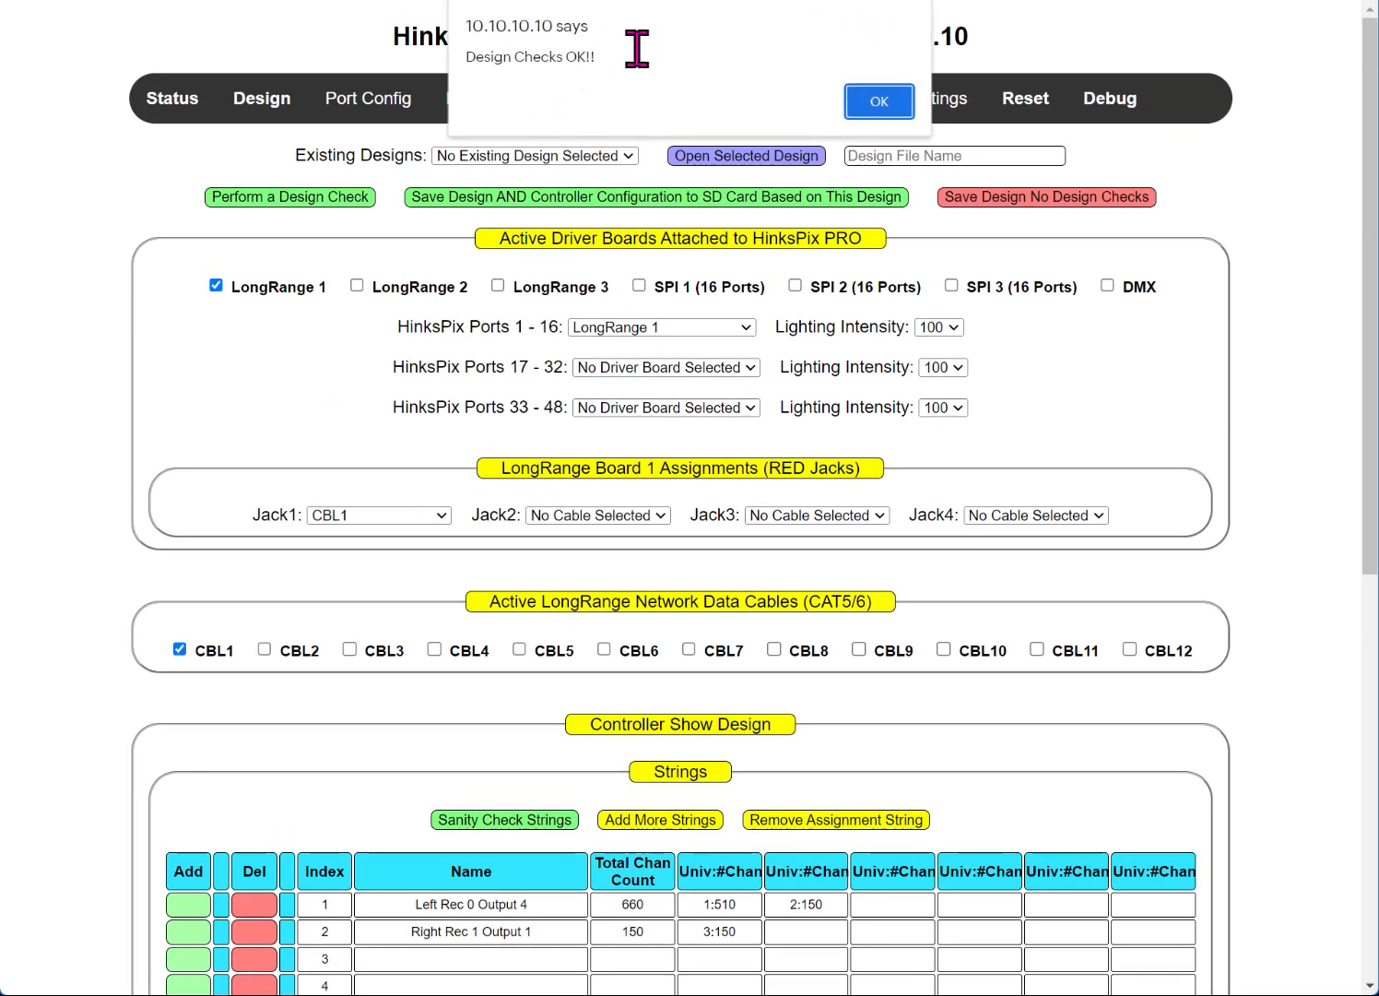
{"action": "left_click_drag", "start_coordinate": [620, 53], "coordinate": [433, 51]}
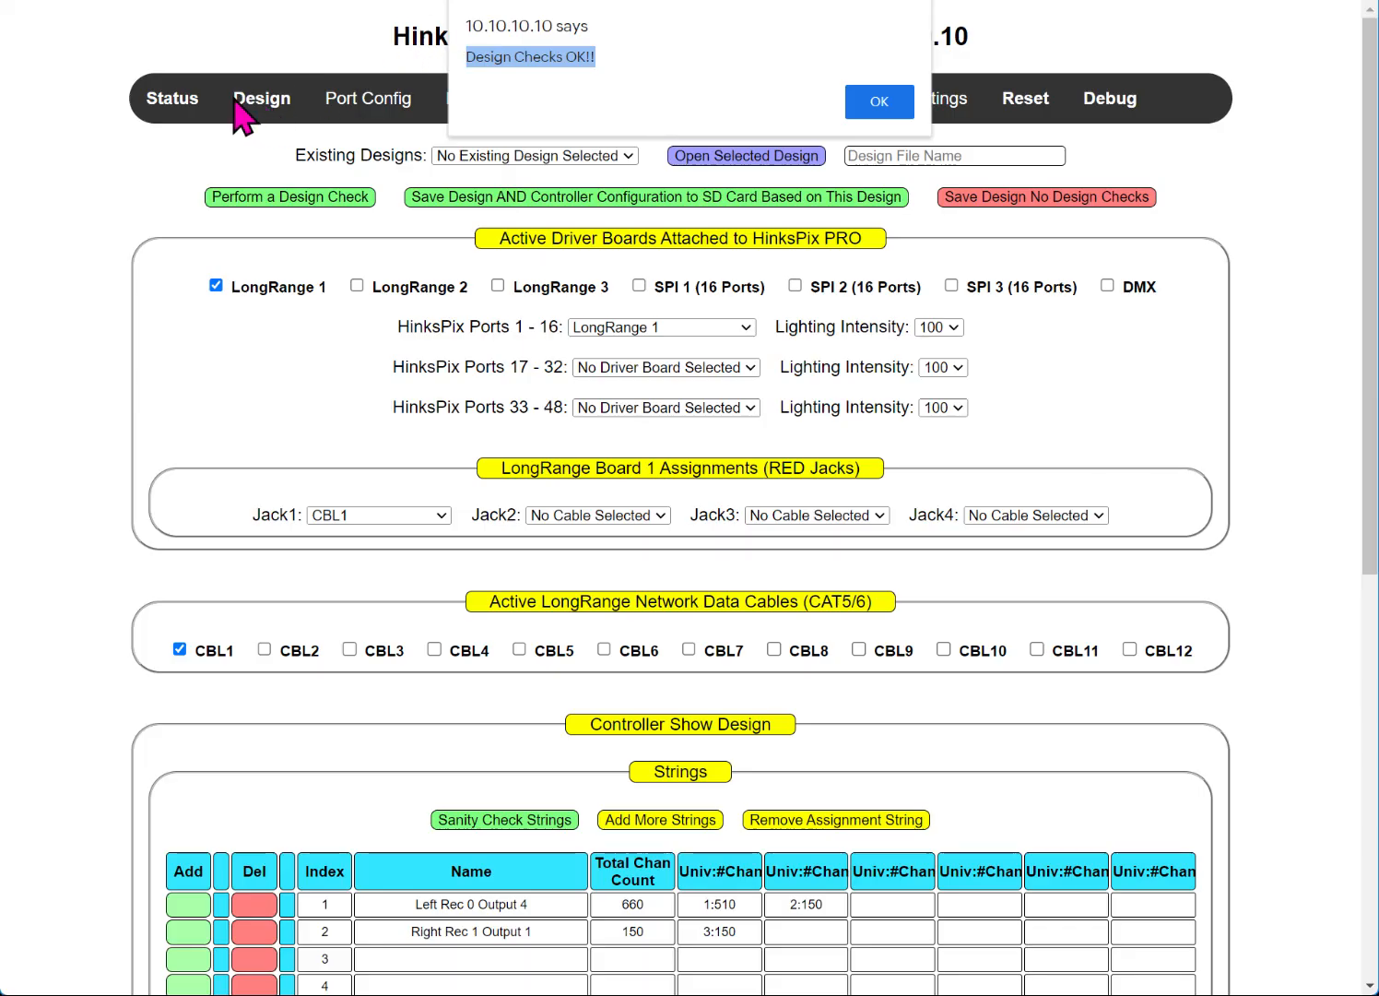
{"action": "left_click", "coordinate": [879, 102]}
{"action": "scroll", "coordinate": [512, 479], "scroll_direction": "down", "scroll_amount": 5}
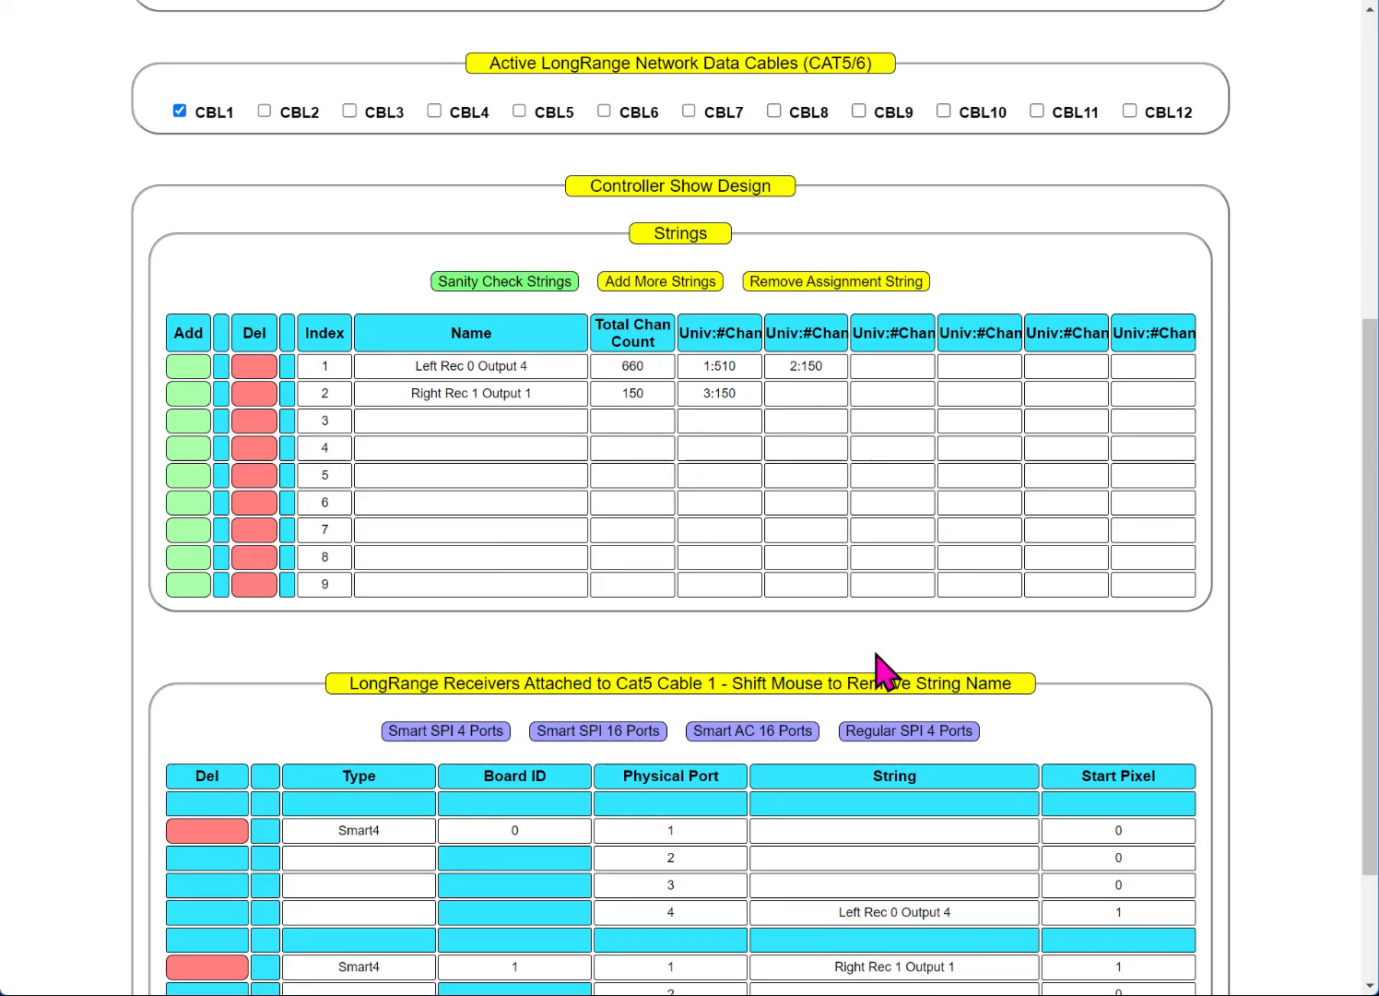
{"action": "scroll", "coordinate": [881, 669], "scroll_direction": "up", "scroll_amount": 5}
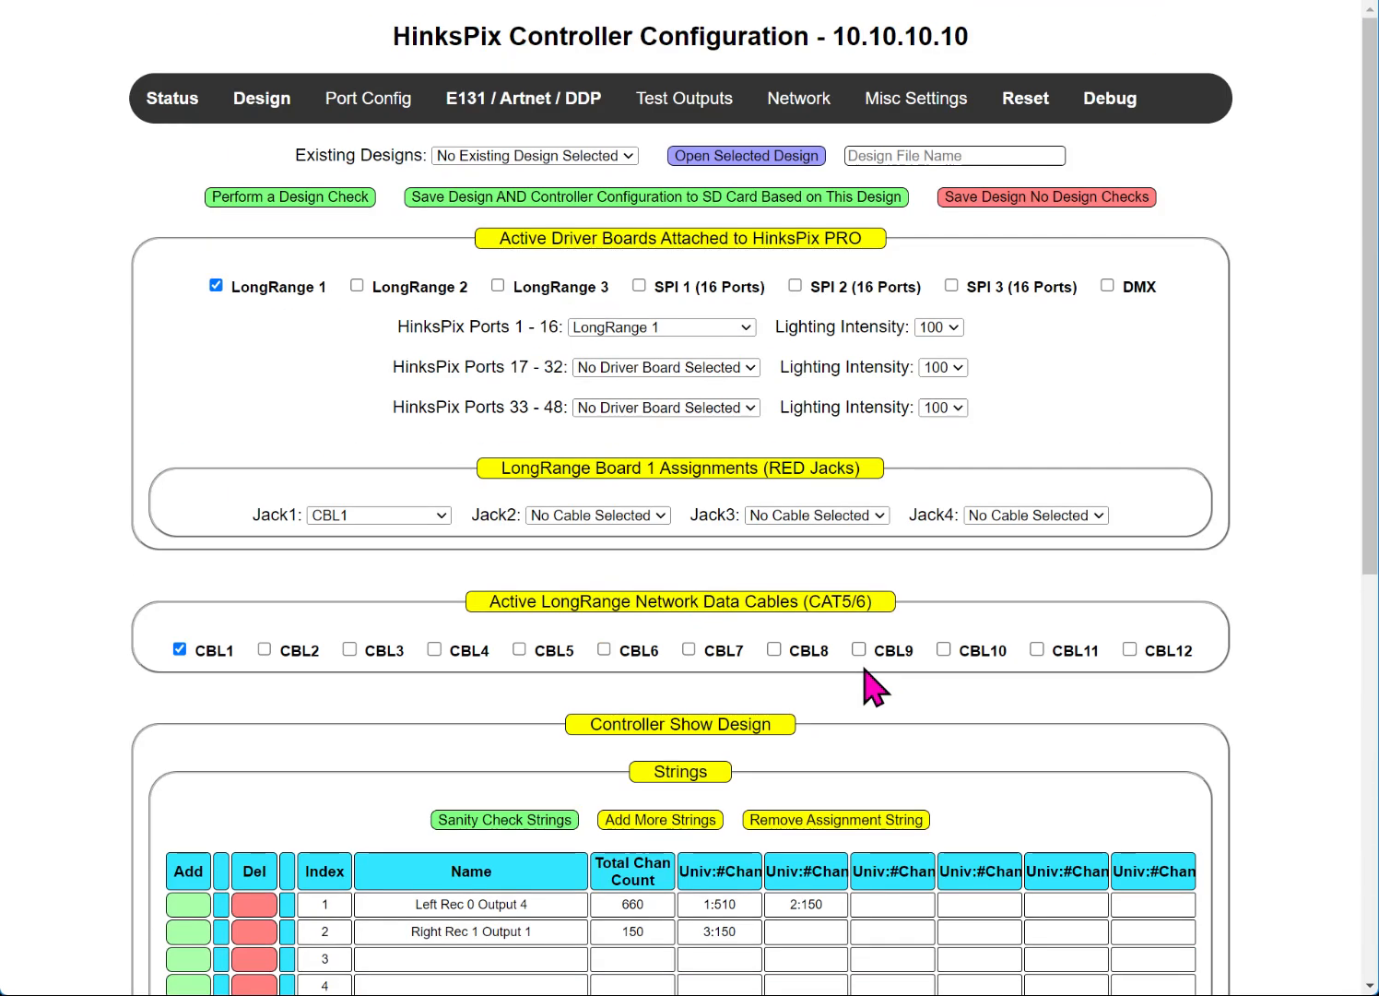
{"action": "left_click", "coordinate": [337, 196]}
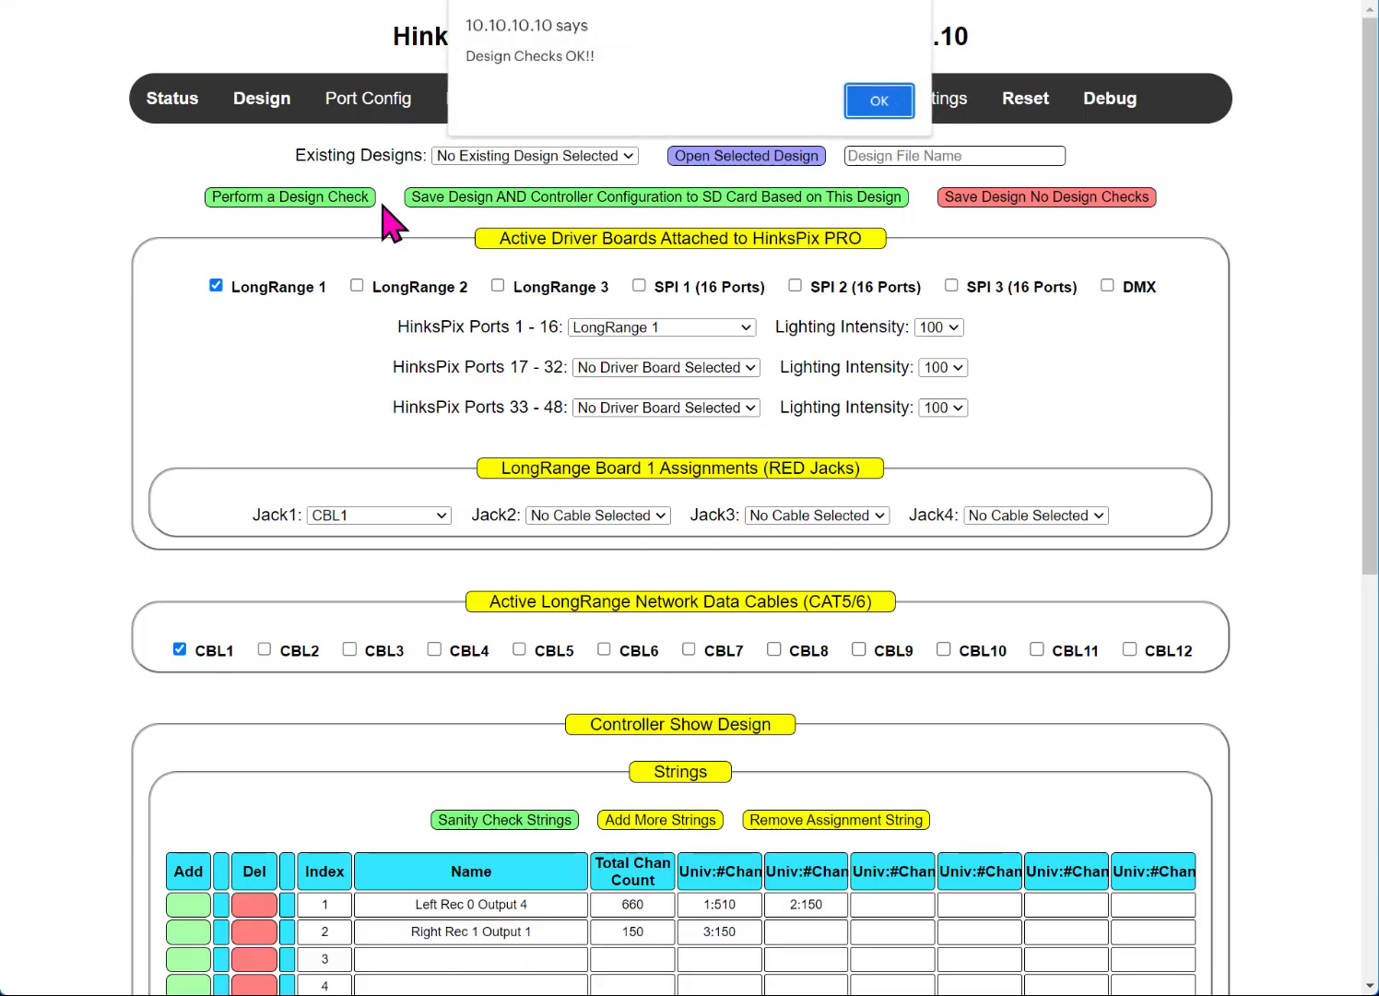
{"action": "left_click", "coordinate": [887, 106]}
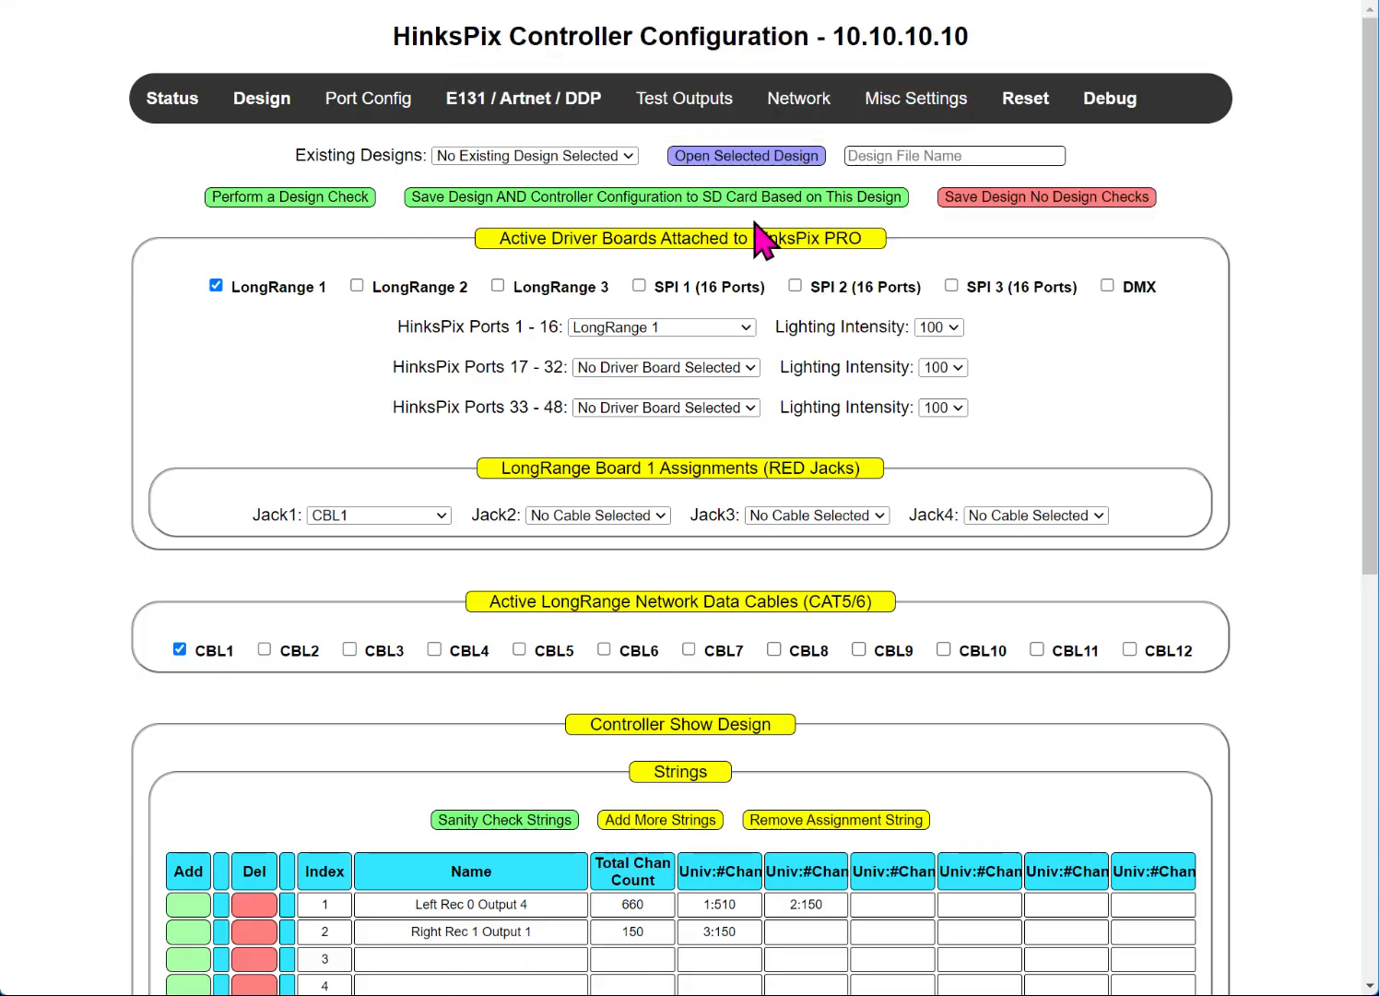
Step: Save the 4LRSMARTQTY2 design and controller configuration to the SD card, confirming both alerts
{"action": "left_click", "coordinate": [885, 155]}
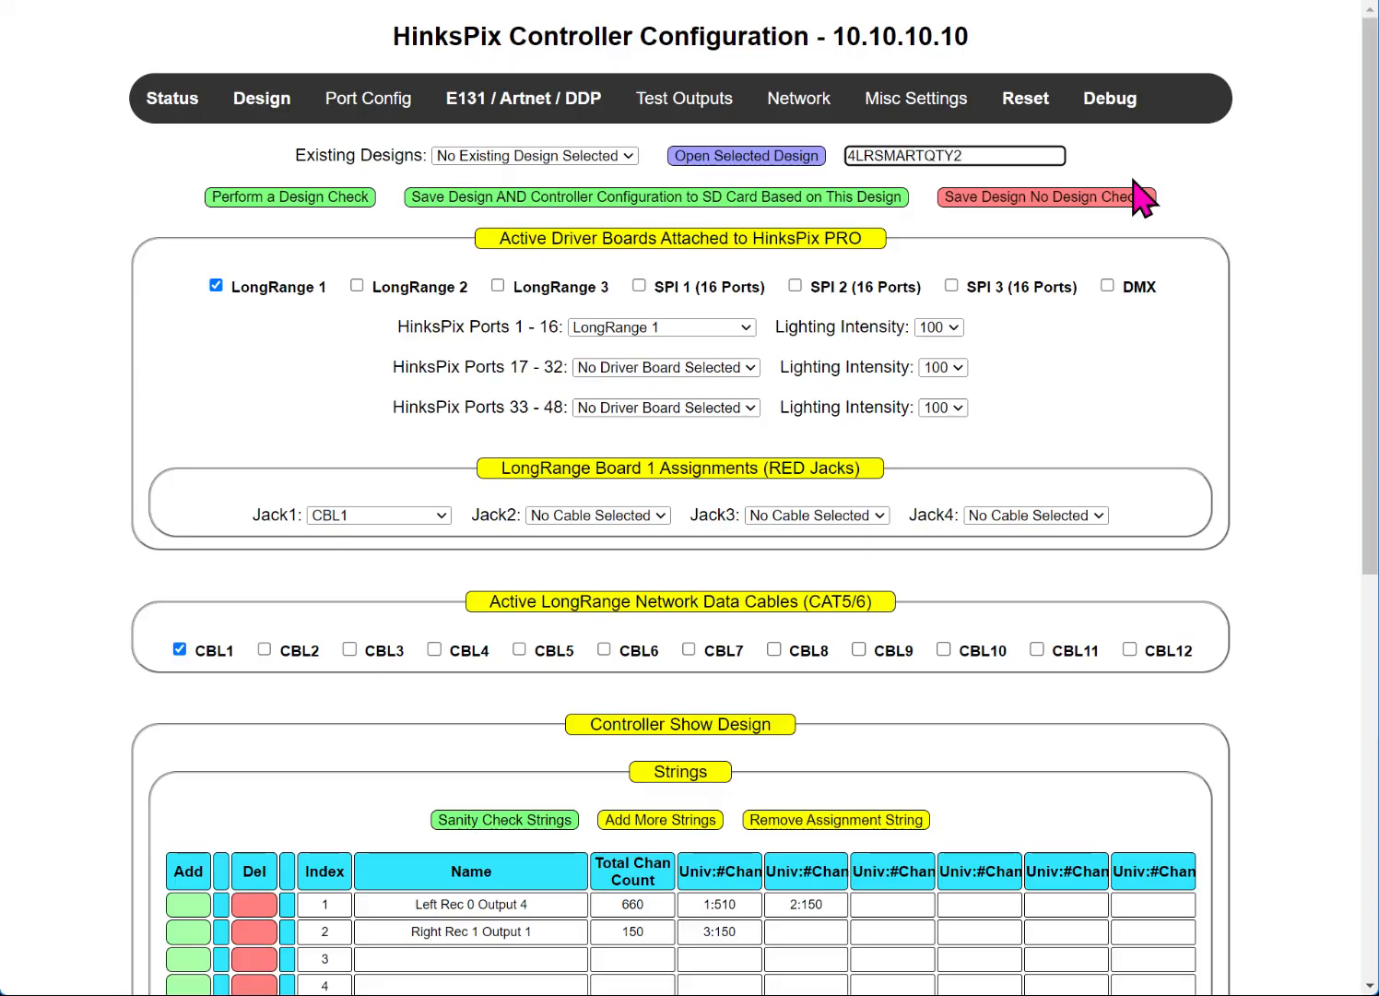
{"action": "left_click", "coordinate": [499, 199]}
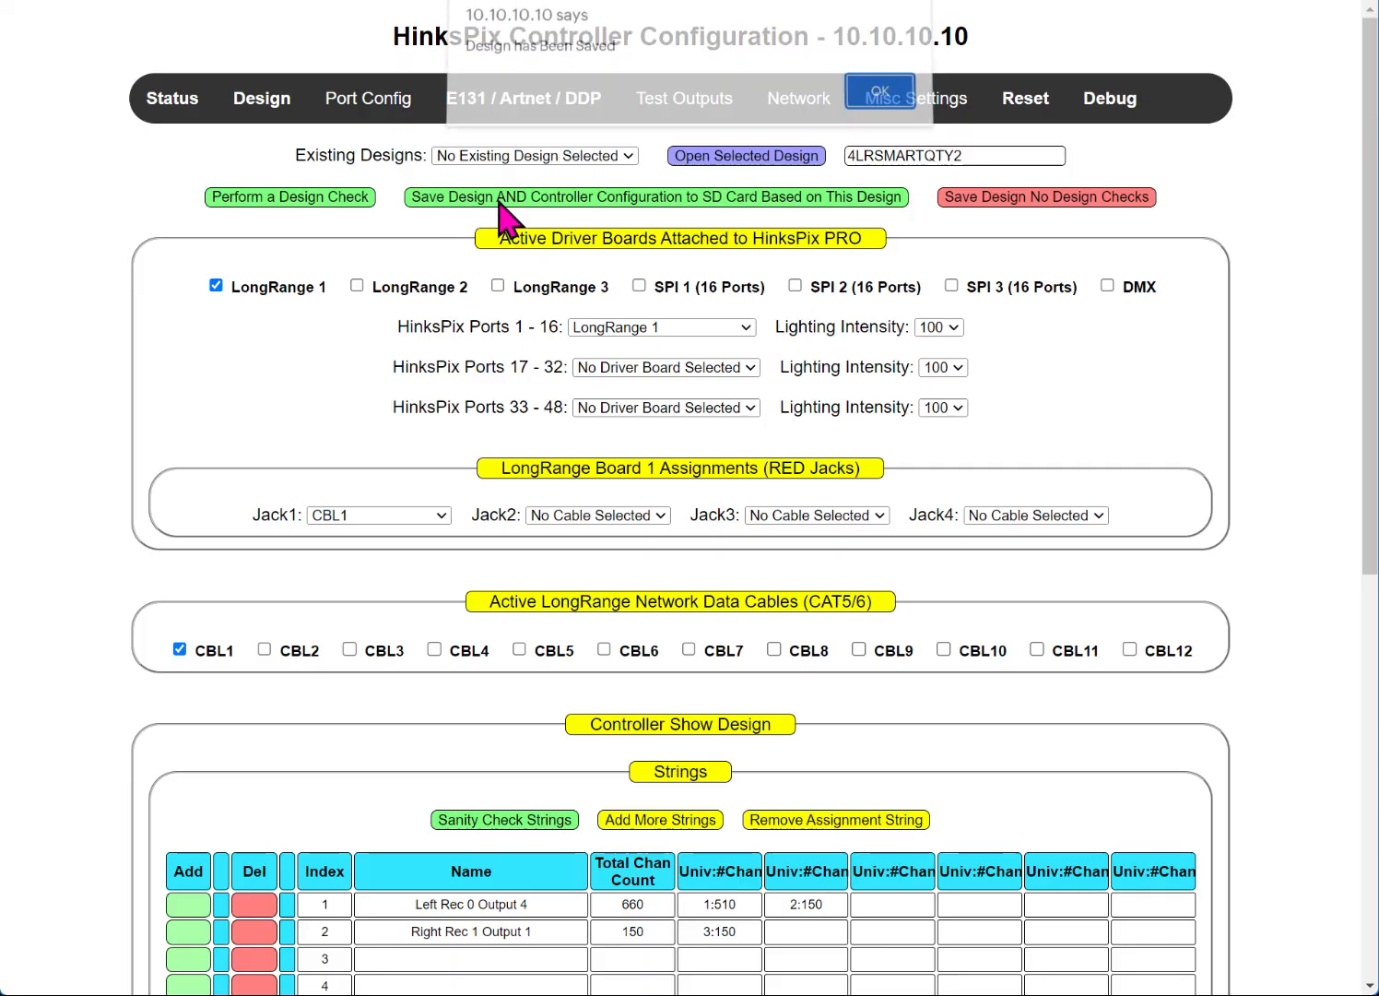
{"action": "left_click", "coordinate": [878, 102]}
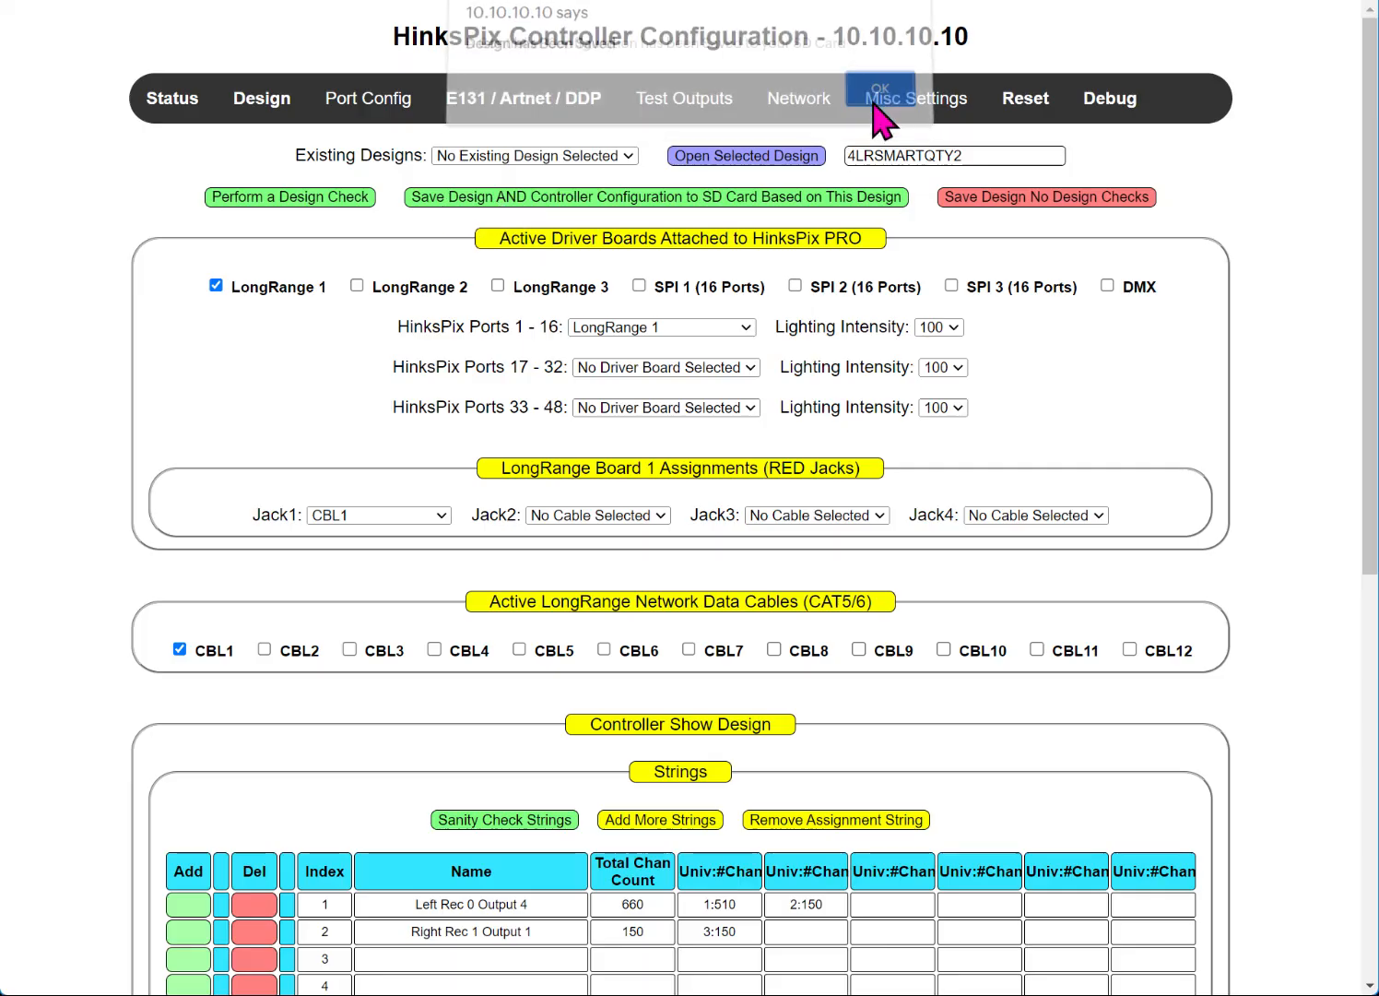
{"action": "left_click", "coordinate": [877, 102]}
{"action": "left_click", "coordinate": [462, 156]}
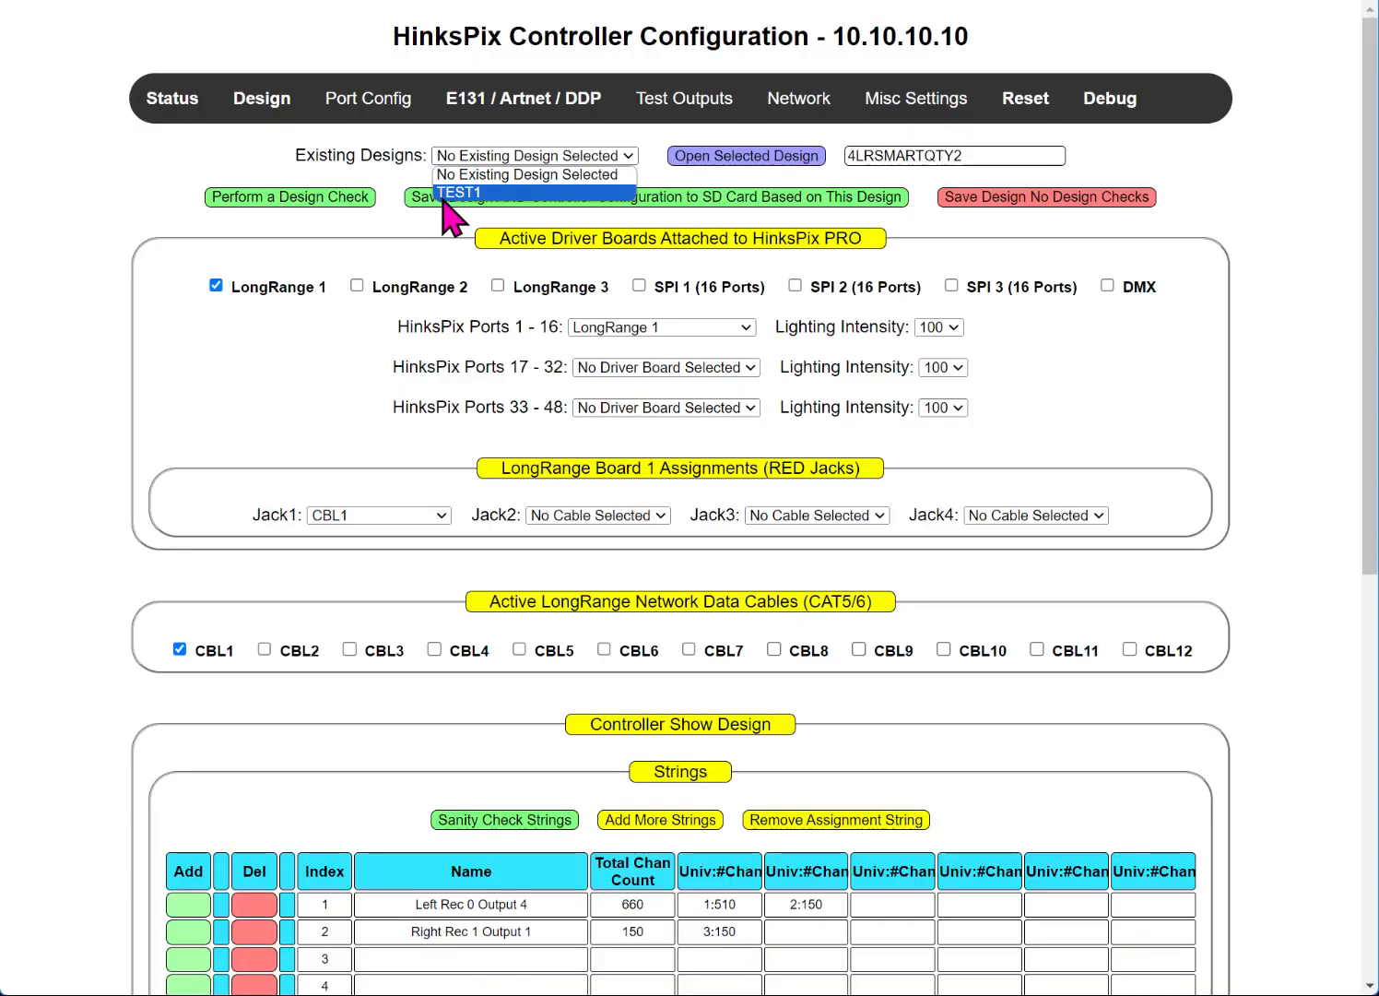
Step: Refresh to a blank form and reopen 4LRSMARTQTY2, checking LongRange 1, CBL1, strings and both receivers
{"action": "left_click", "coordinate": [232, 270]}
{"action": "key", "text": "F5"}
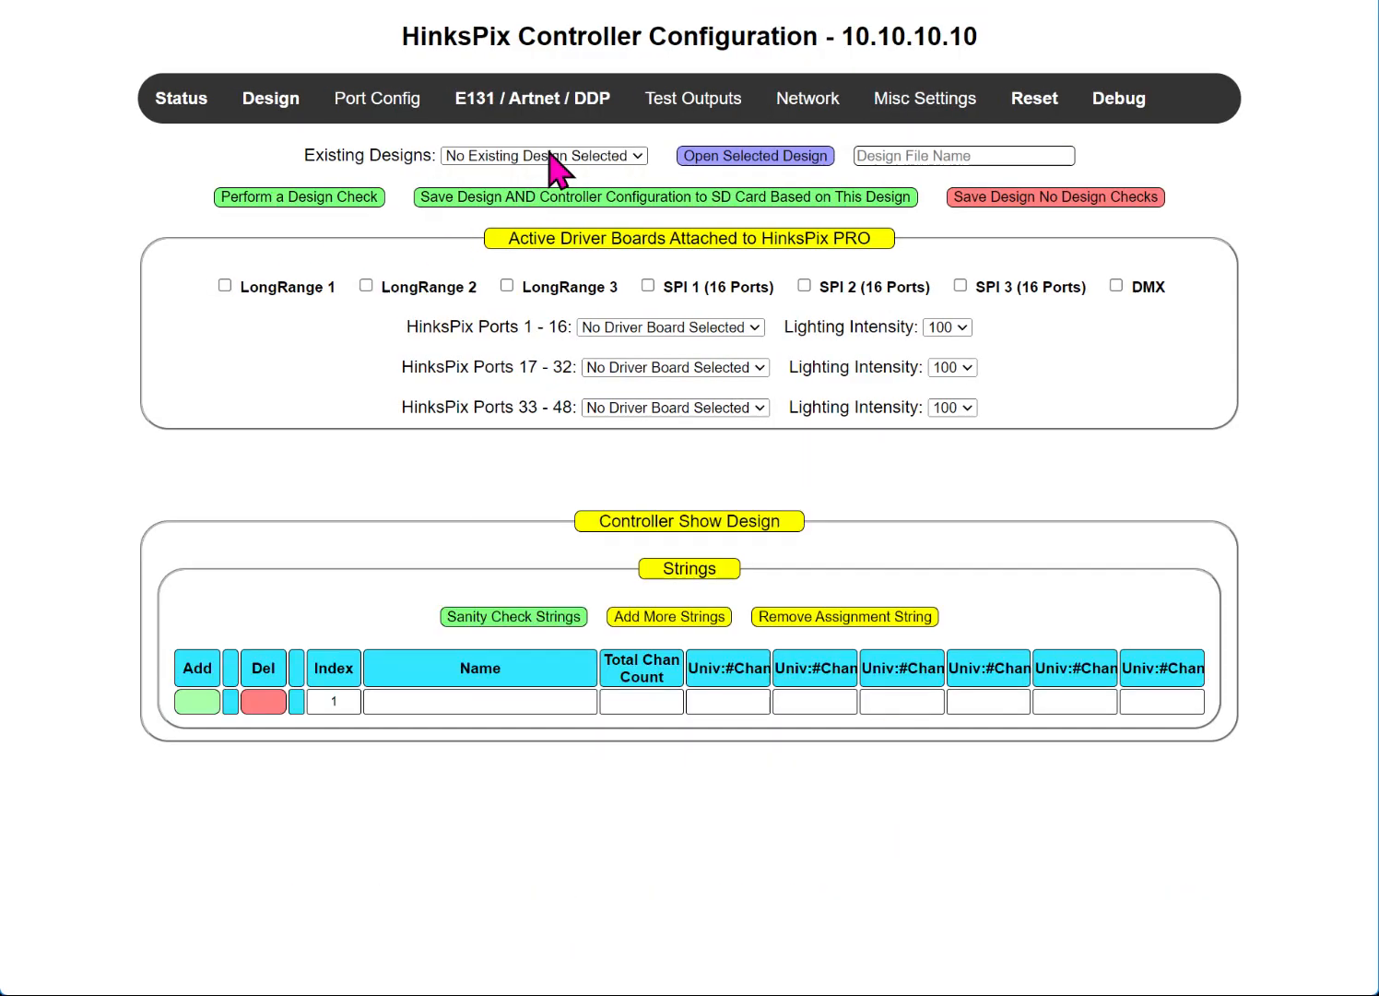
{"action": "left_click", "coordinate": [549, 154]}
{"action": "left_click", "coordinate": [477, 212]}
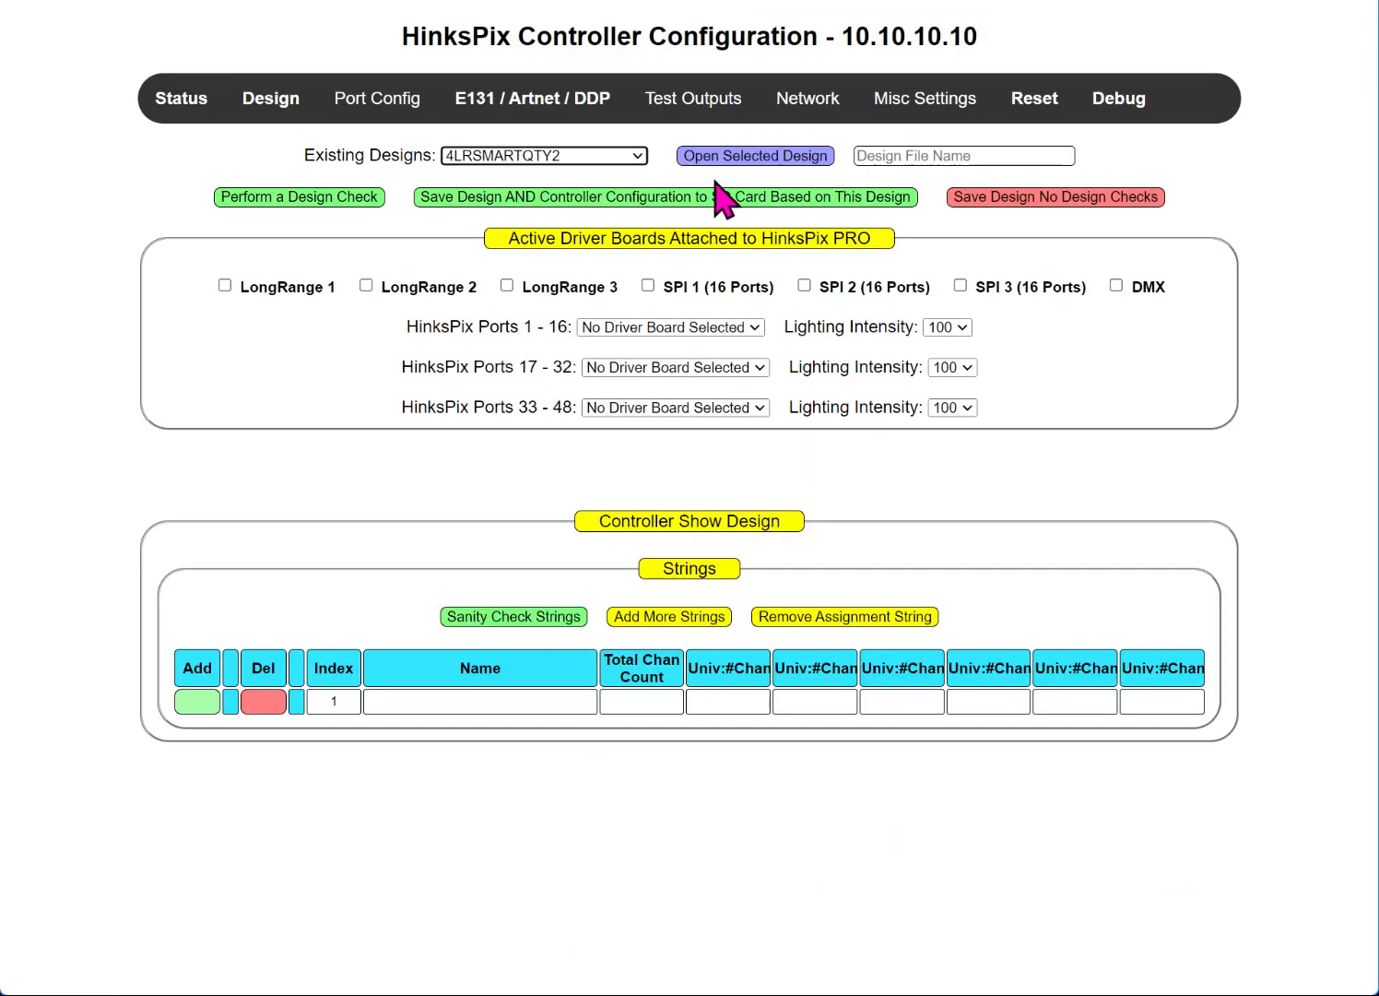
{"action": "left_click", "coordinate": [733, 158]}
{"action": "scroll", "coordinate": [568, 138], "scroll_direction": "down", "scroll_amount": 5}
{"action": "scroll", "coordinate": [671, 701], "scroll_direction": "down", "scroll_amount": 1}
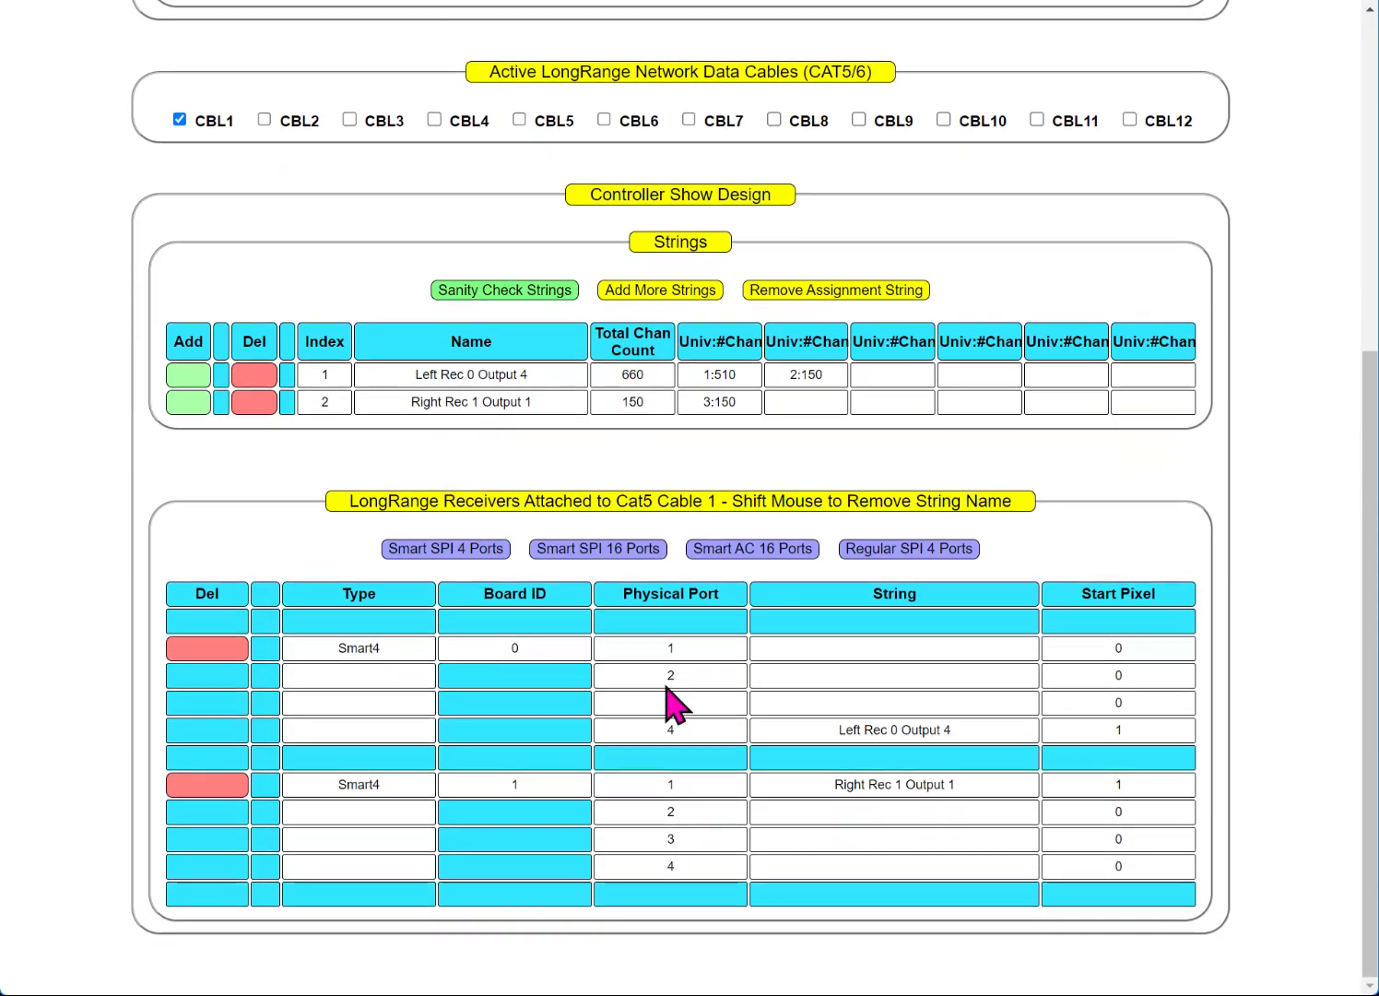
{"action": "scroll", "coordinate": [607, 400], "scroll_direction": "up", "scroll_amount": 6}
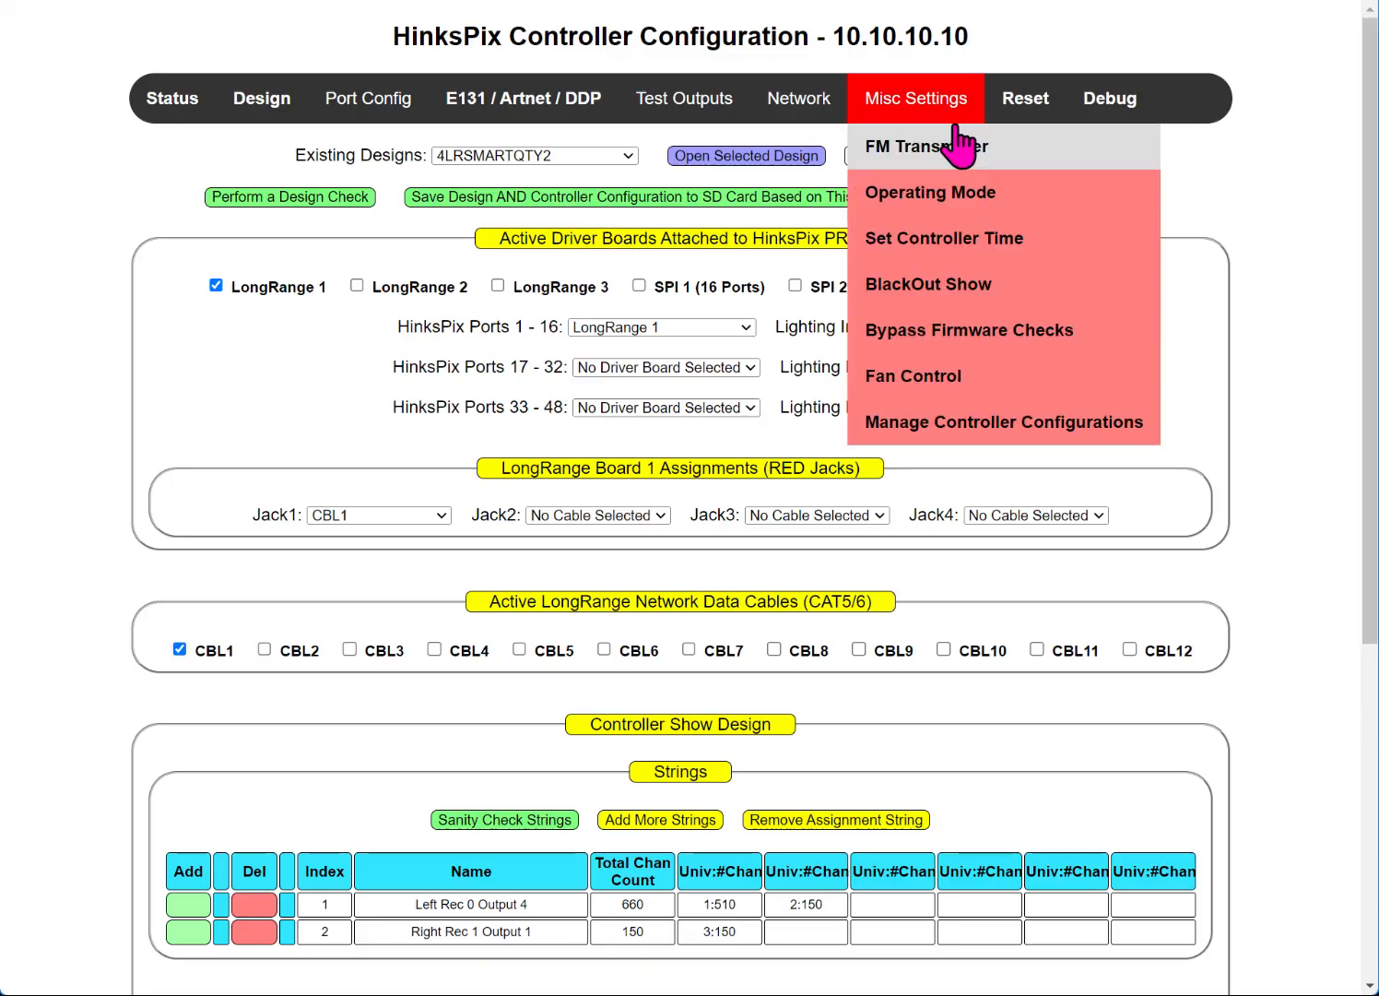
Step: Open the Debug page and highlight the SDC Active Mounted status entry
{"action": "left_click", "coordinate": [1106, 118]}
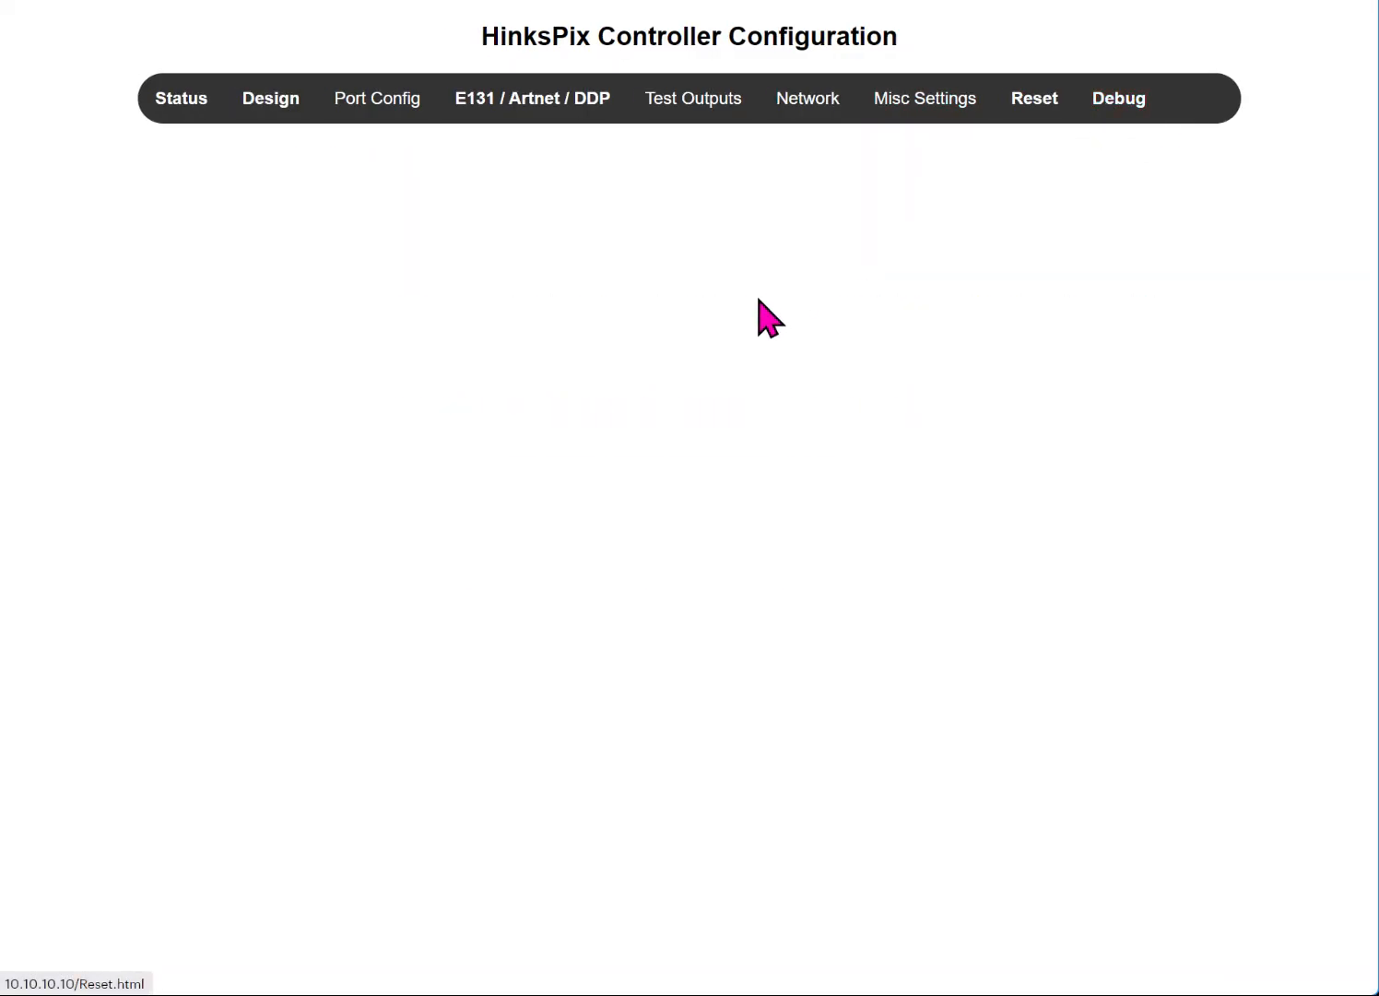
{"action": "left_click_drag", "start_coordinate": [908, 225], "coordinate": [743, 243]}
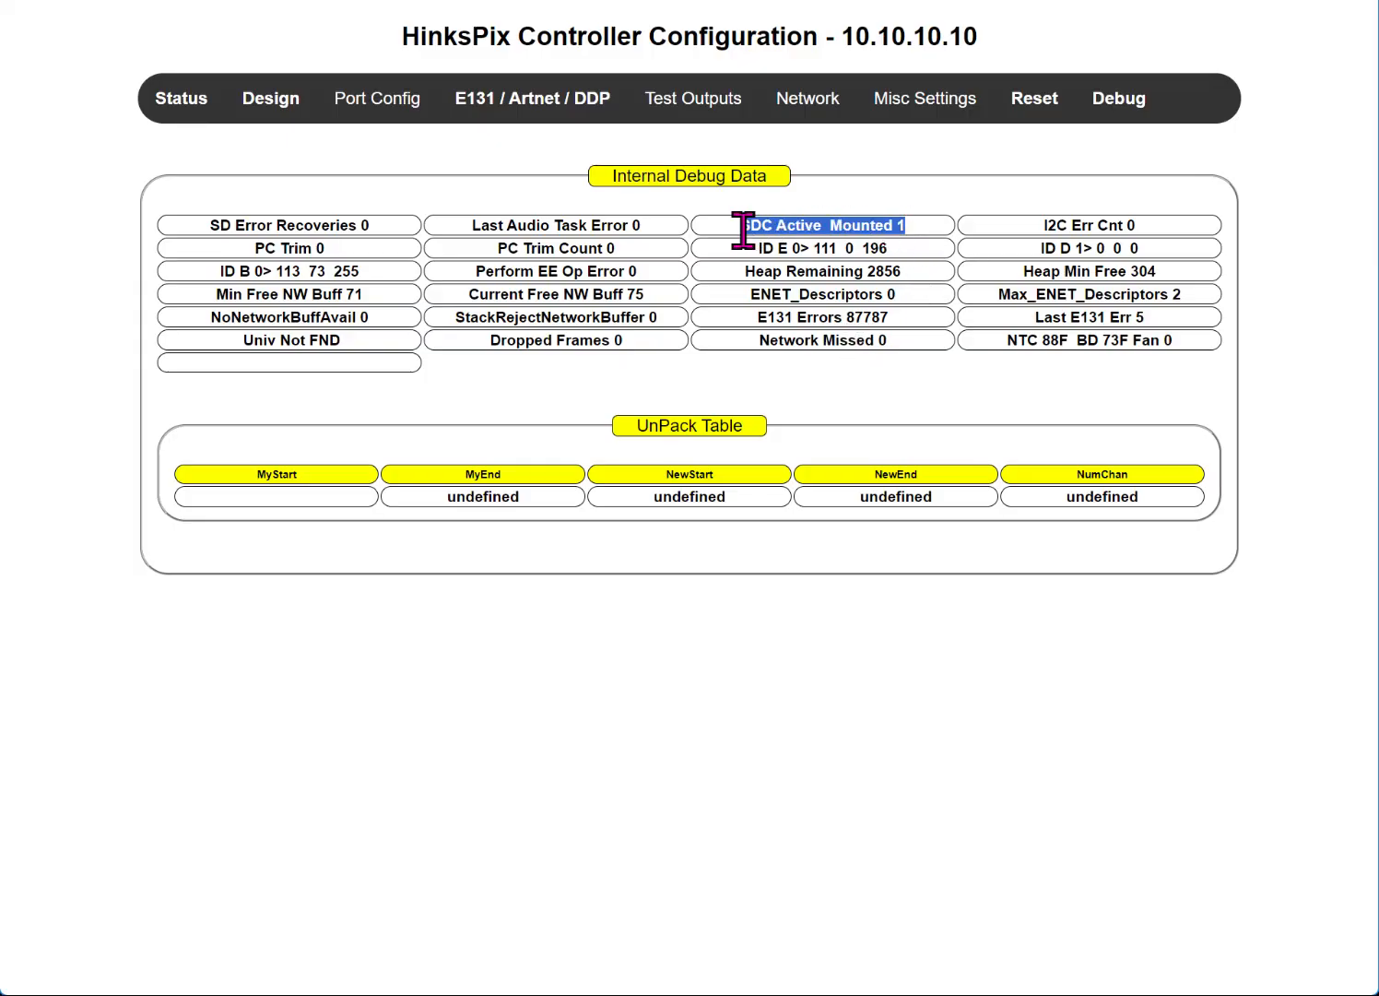
{"action": "left_click_drag", "start_coordinate": [760, 232], "coordinate": [812, 223]}
Step: Install the saved 4LRSMARTQTY2 configuration onto the controller via Manage Controller Configurations
{"action": "mouse_move", "coordinate": [377, 97]}
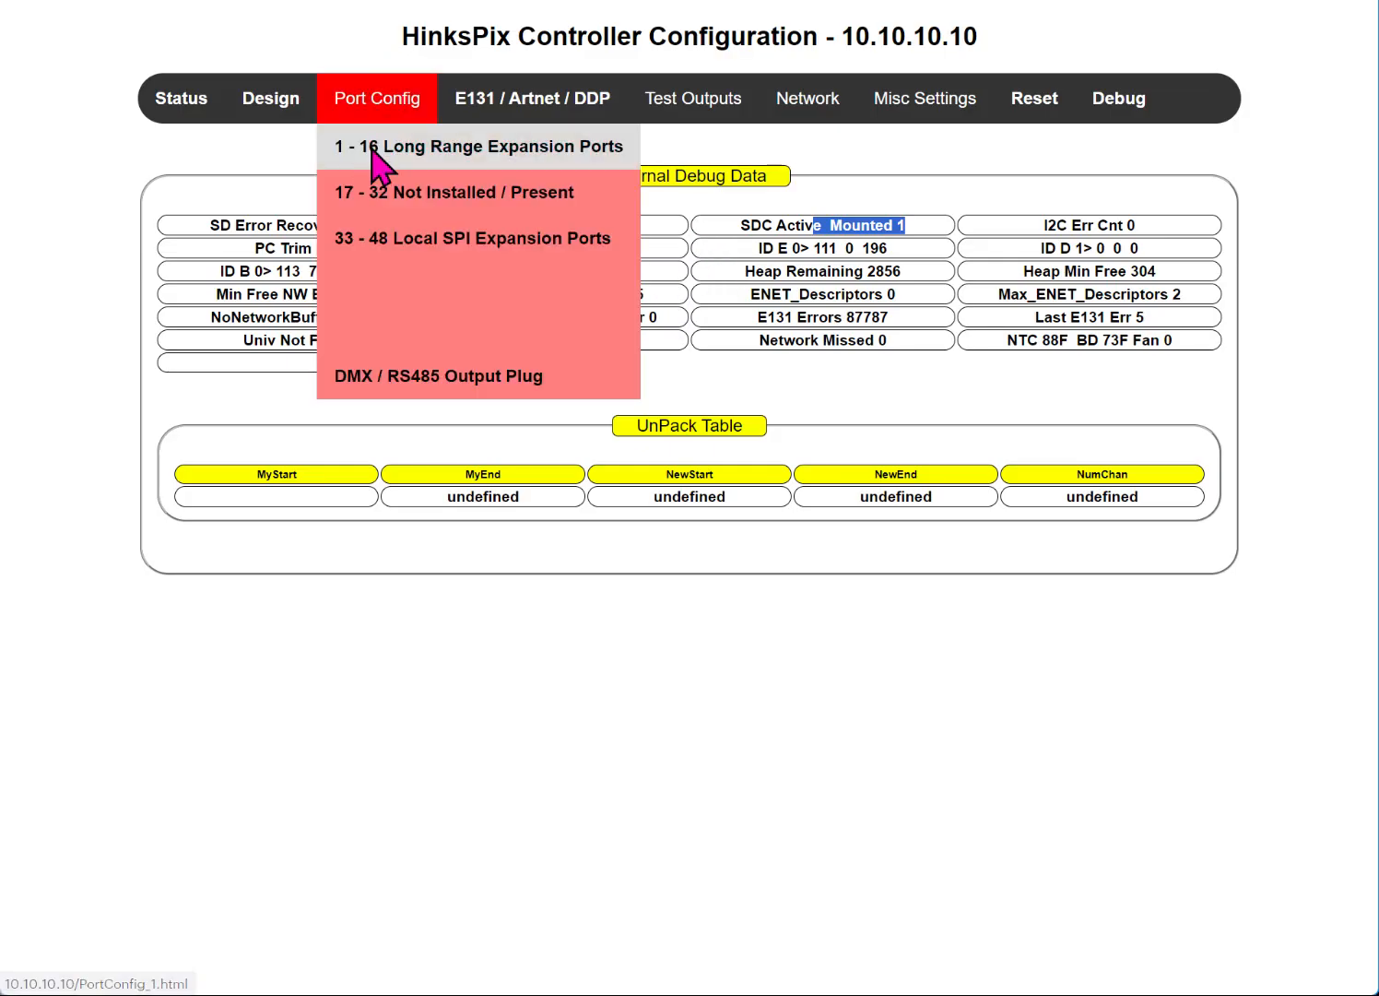
{"action": "left_click", "coordinate": [376, 145]}
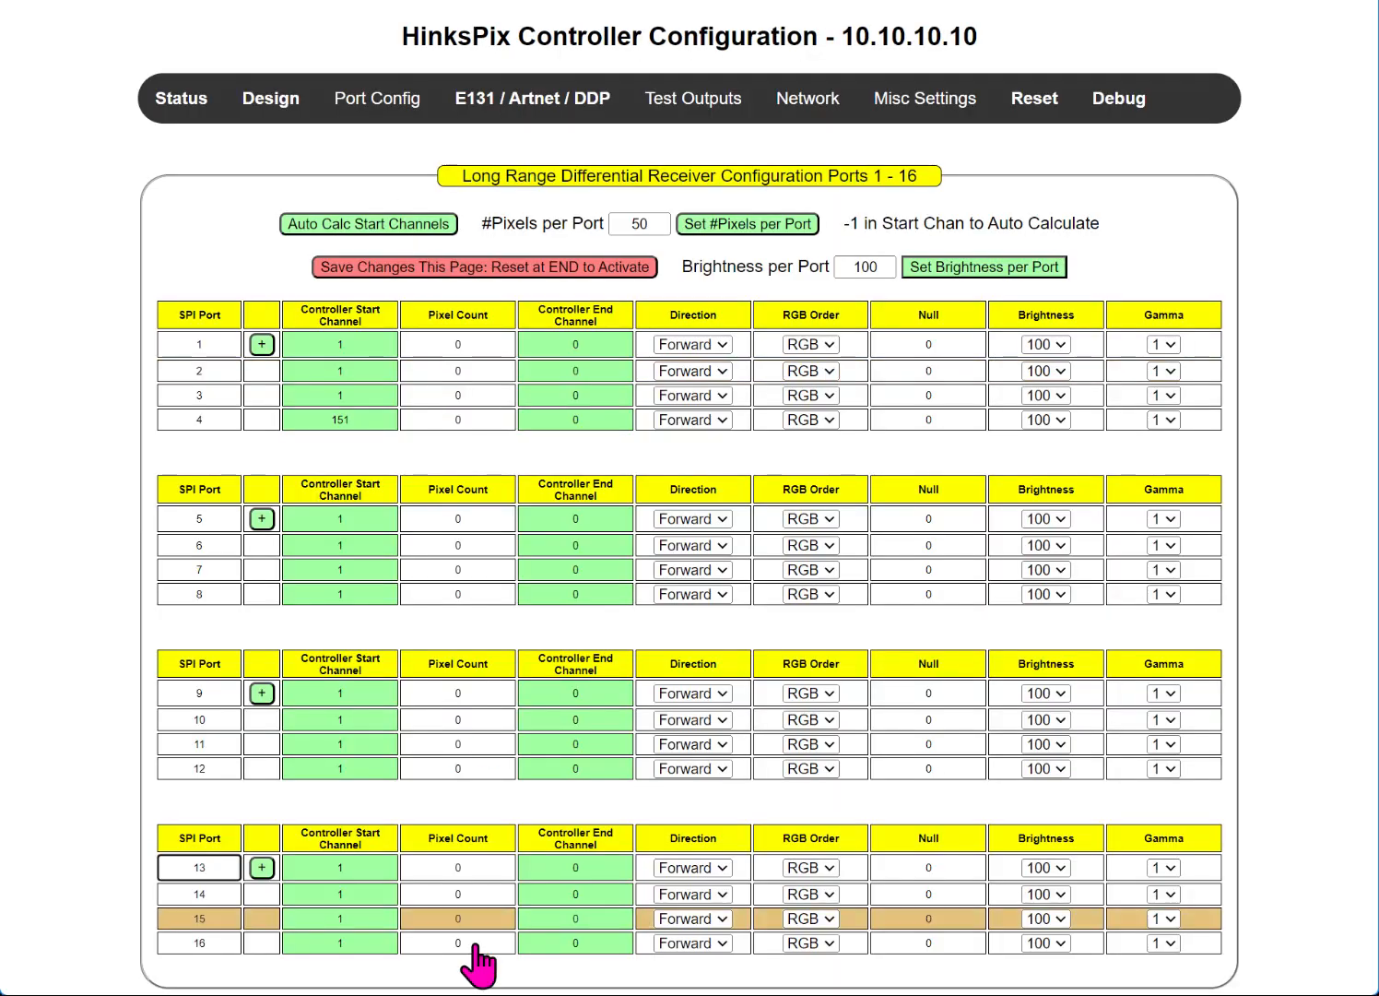
{"action": "mouse_move", "coordinate": [938, 106]}
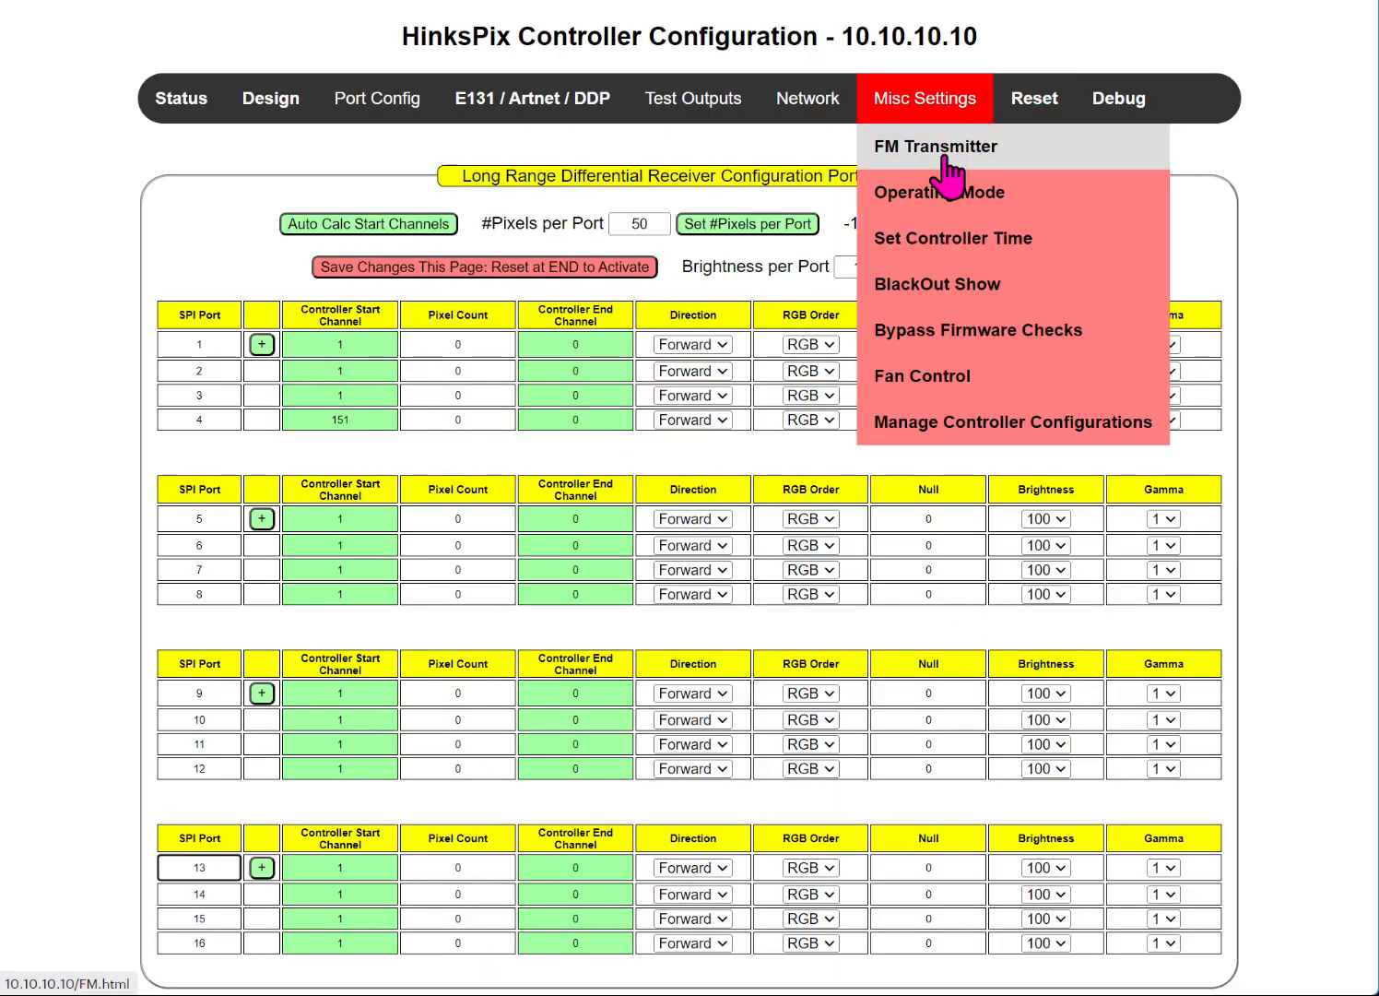
{"action": "left_click", "coordinate": [961, 424]}
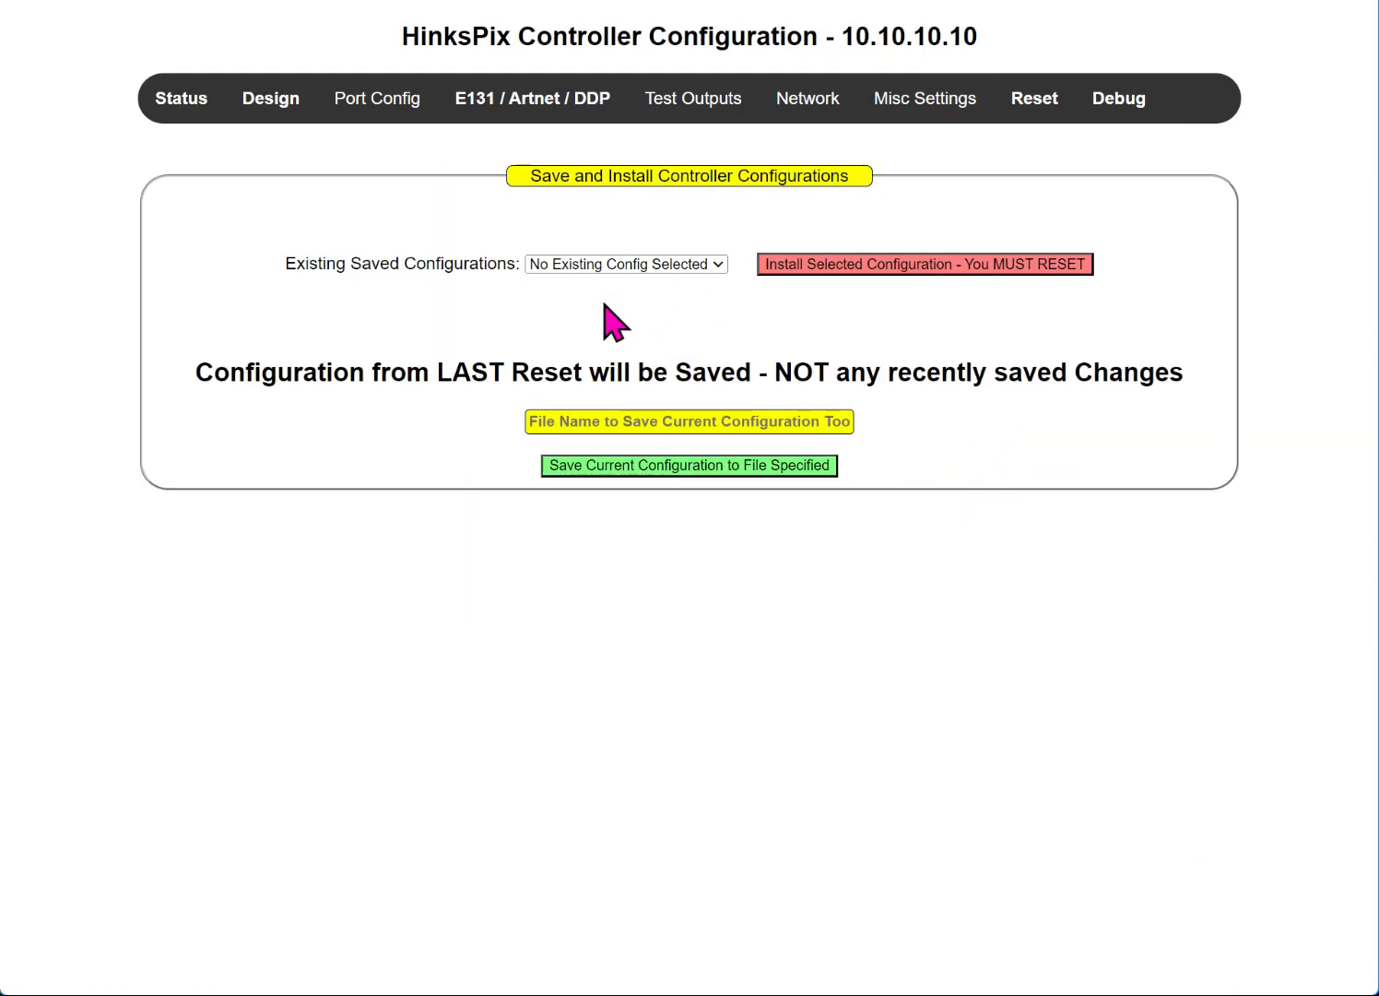
{"action": "left_click", "coordinate": [553, 265]}
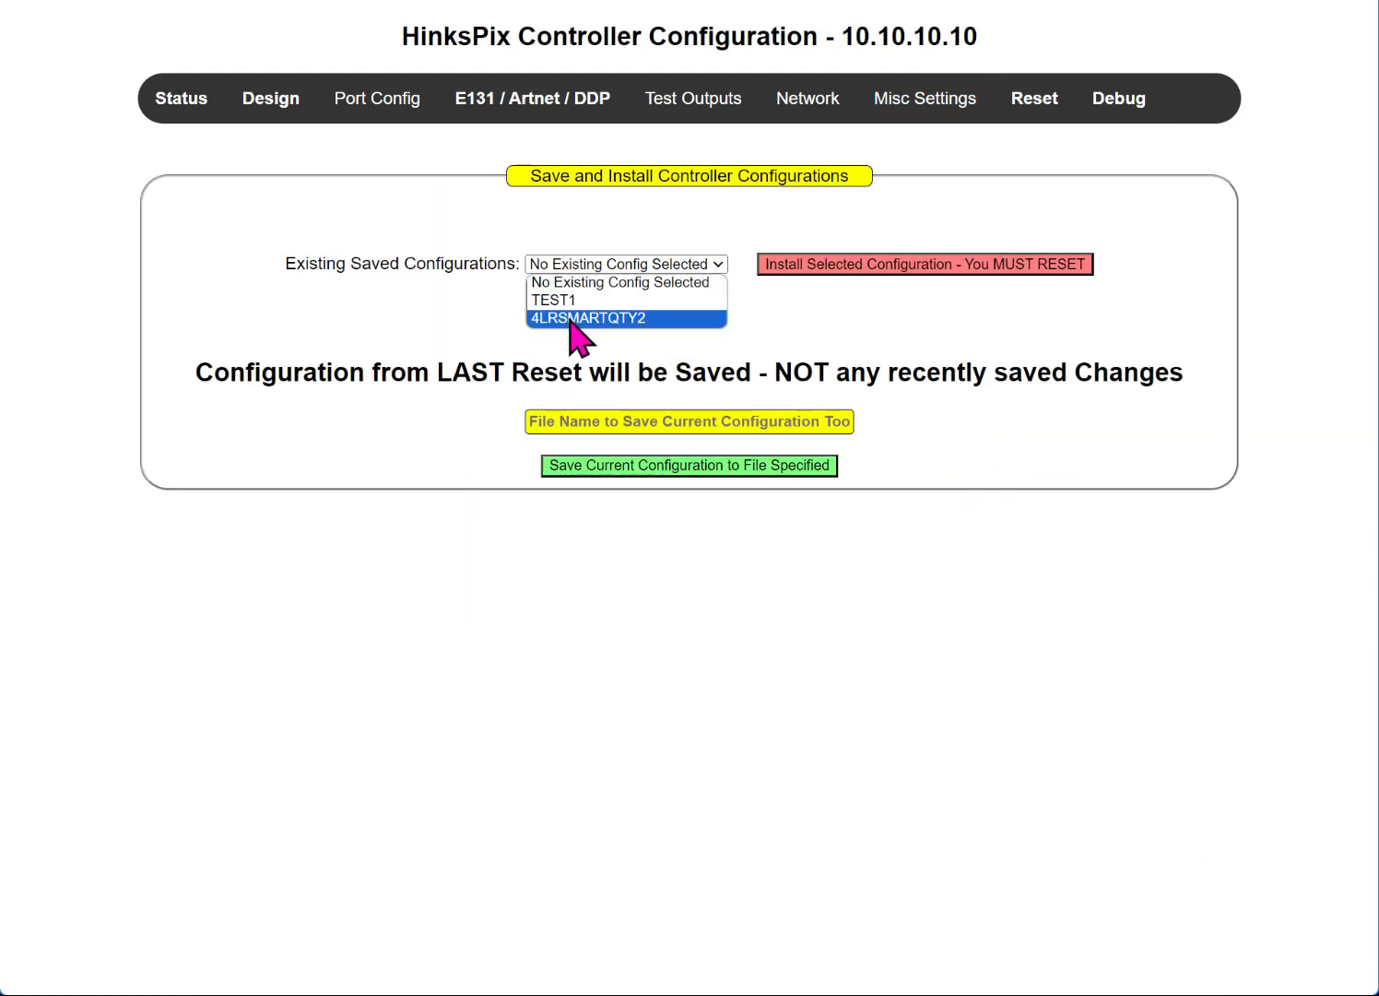
{"action": "left_click", "coordinate": [570, 318]}
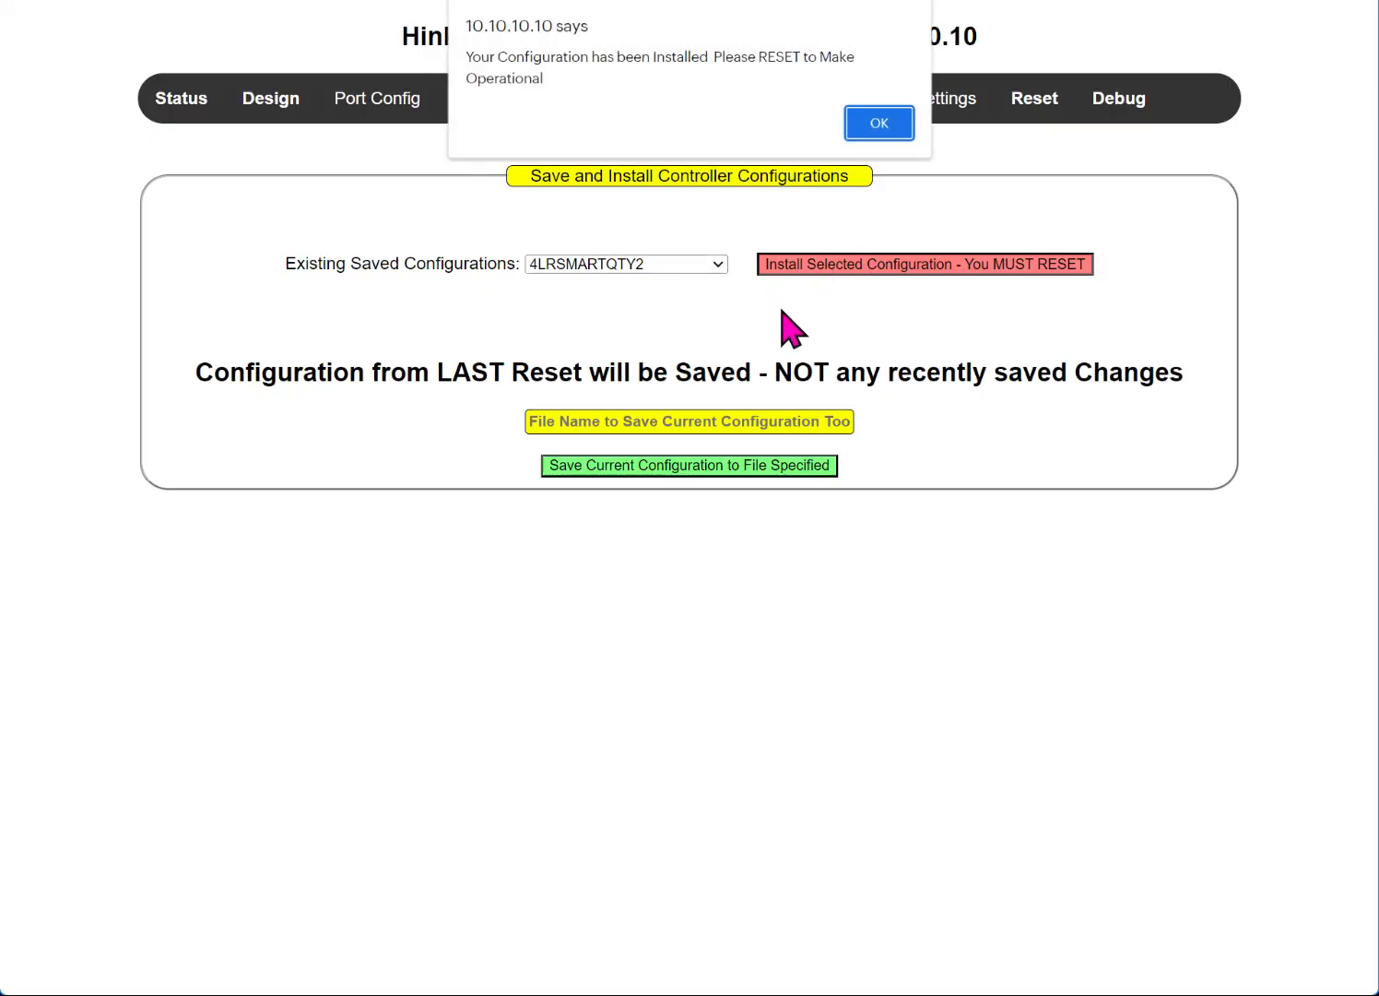
{"action": "left_click_drag", "start_coordinate": [481, 57], "coordinate": [544, 144]}
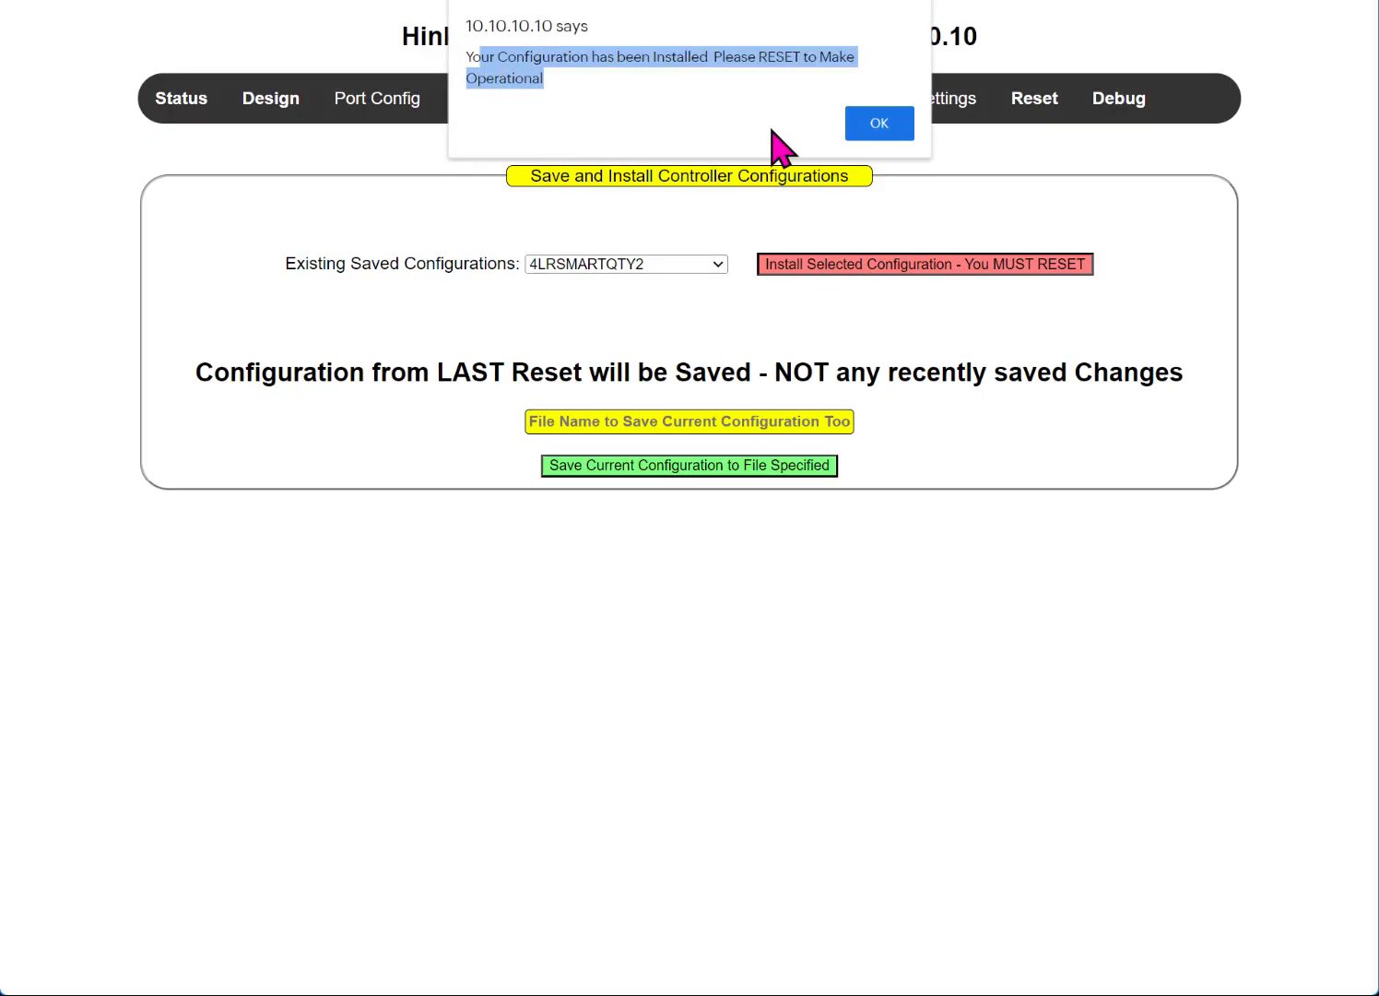
{"action": "left_click", "coordinate": [885, 126]}
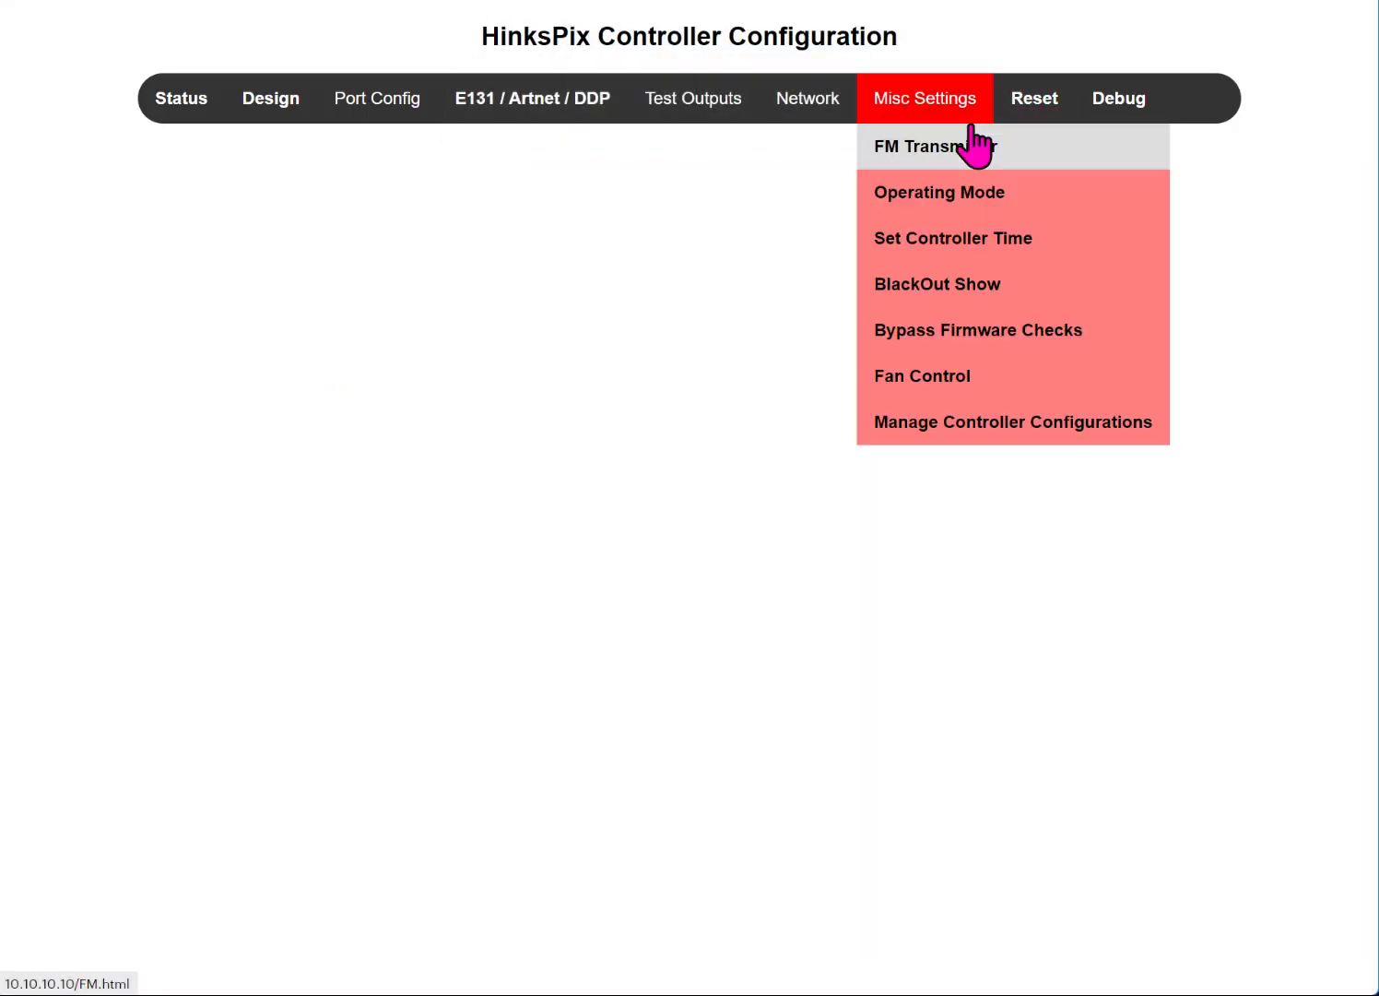
Step: Reset the controller so the installed 4LRSMARTQTY2 configuration becomes active
{"action": "left_click", "coordinate": [1032, 106]}
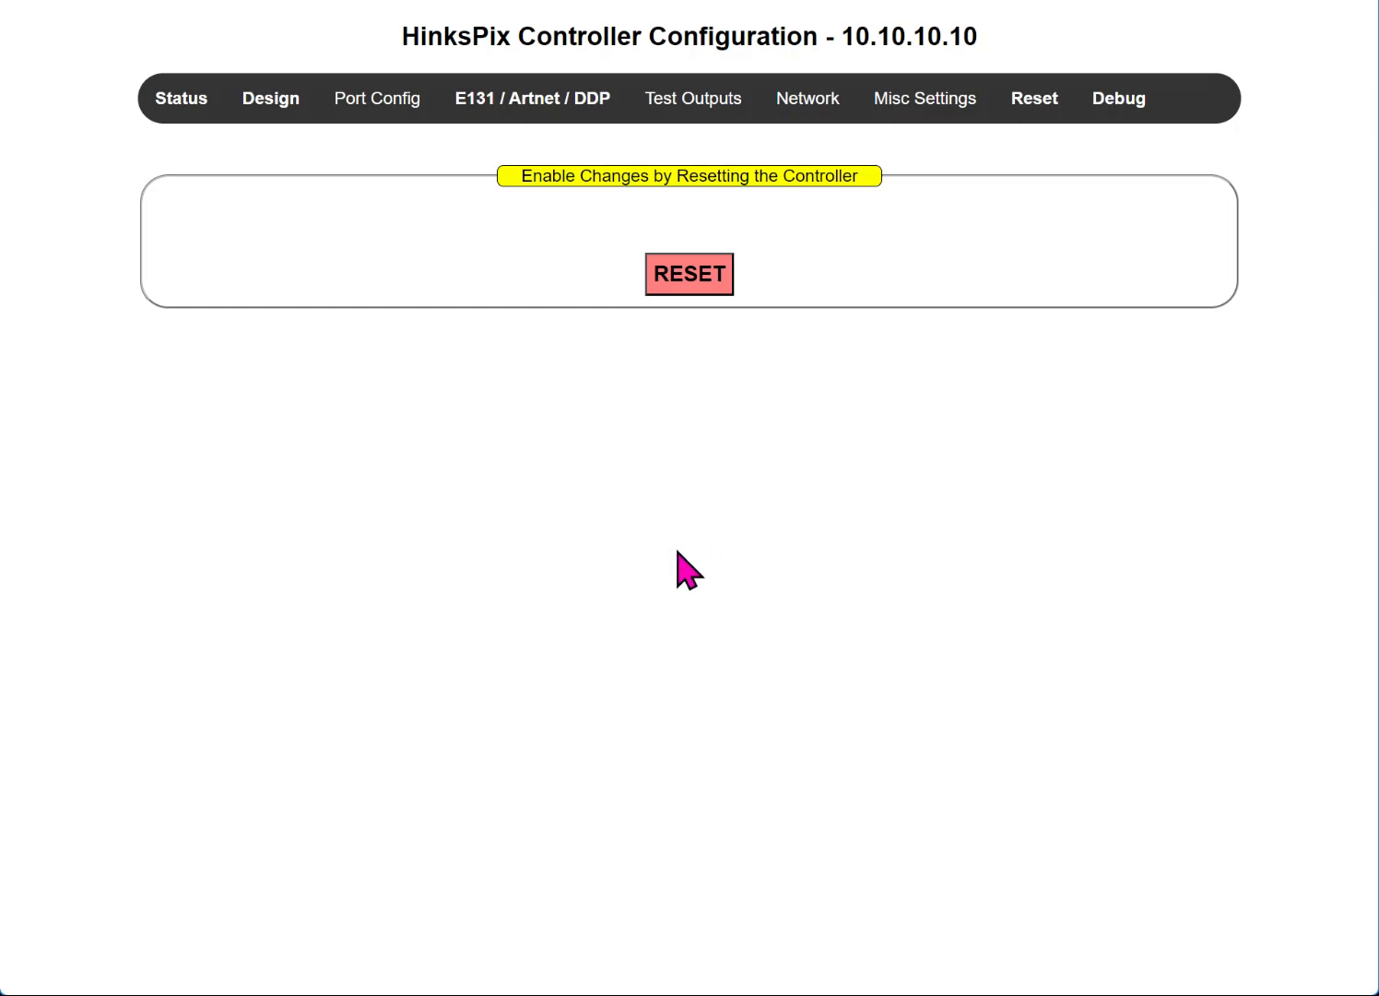
{"action": "left_click", "coordinate": [683, 281]}
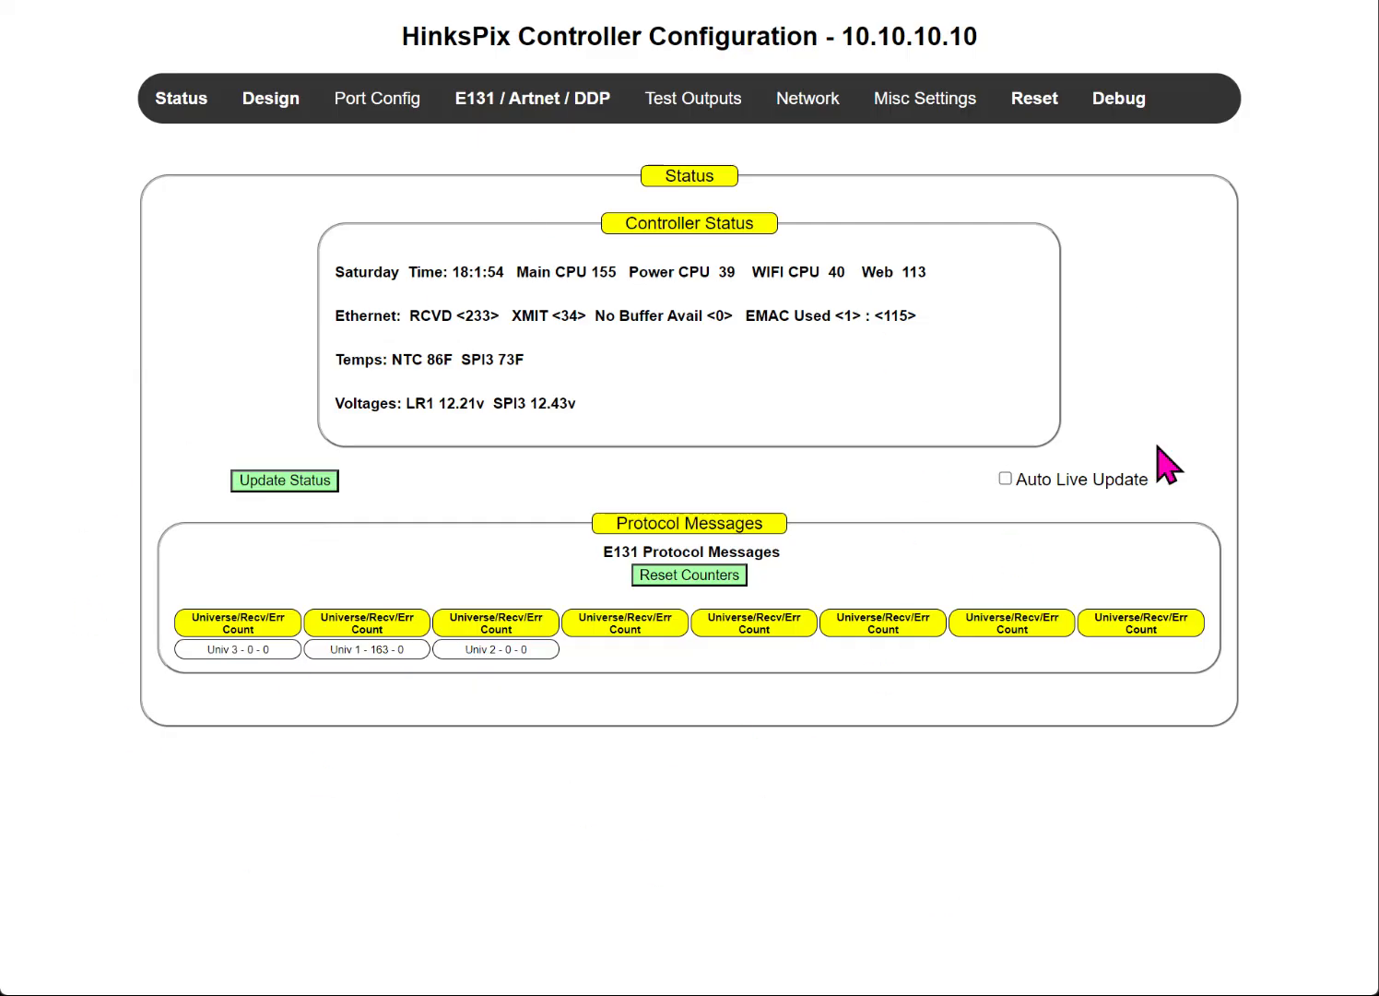
Step: Review long range ports 1–16 settings, checking both Smart4 receivers and stream 4's end channel
{"action": "mouse_move", "coordinate": [391, 103]}
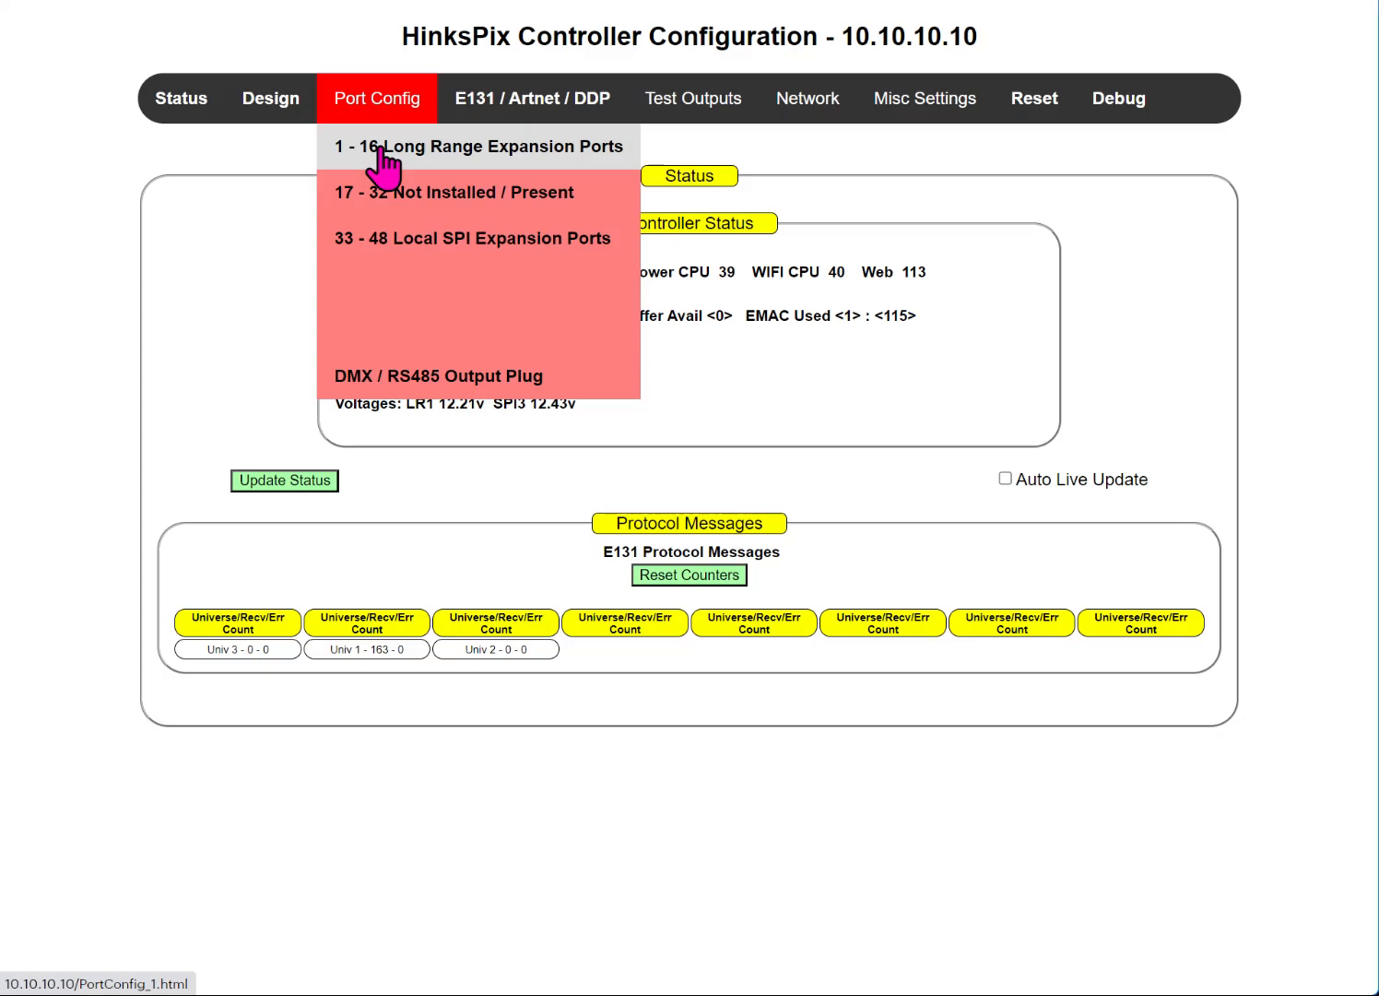
{"action": "left_click", "coordinate": [382, 147]}
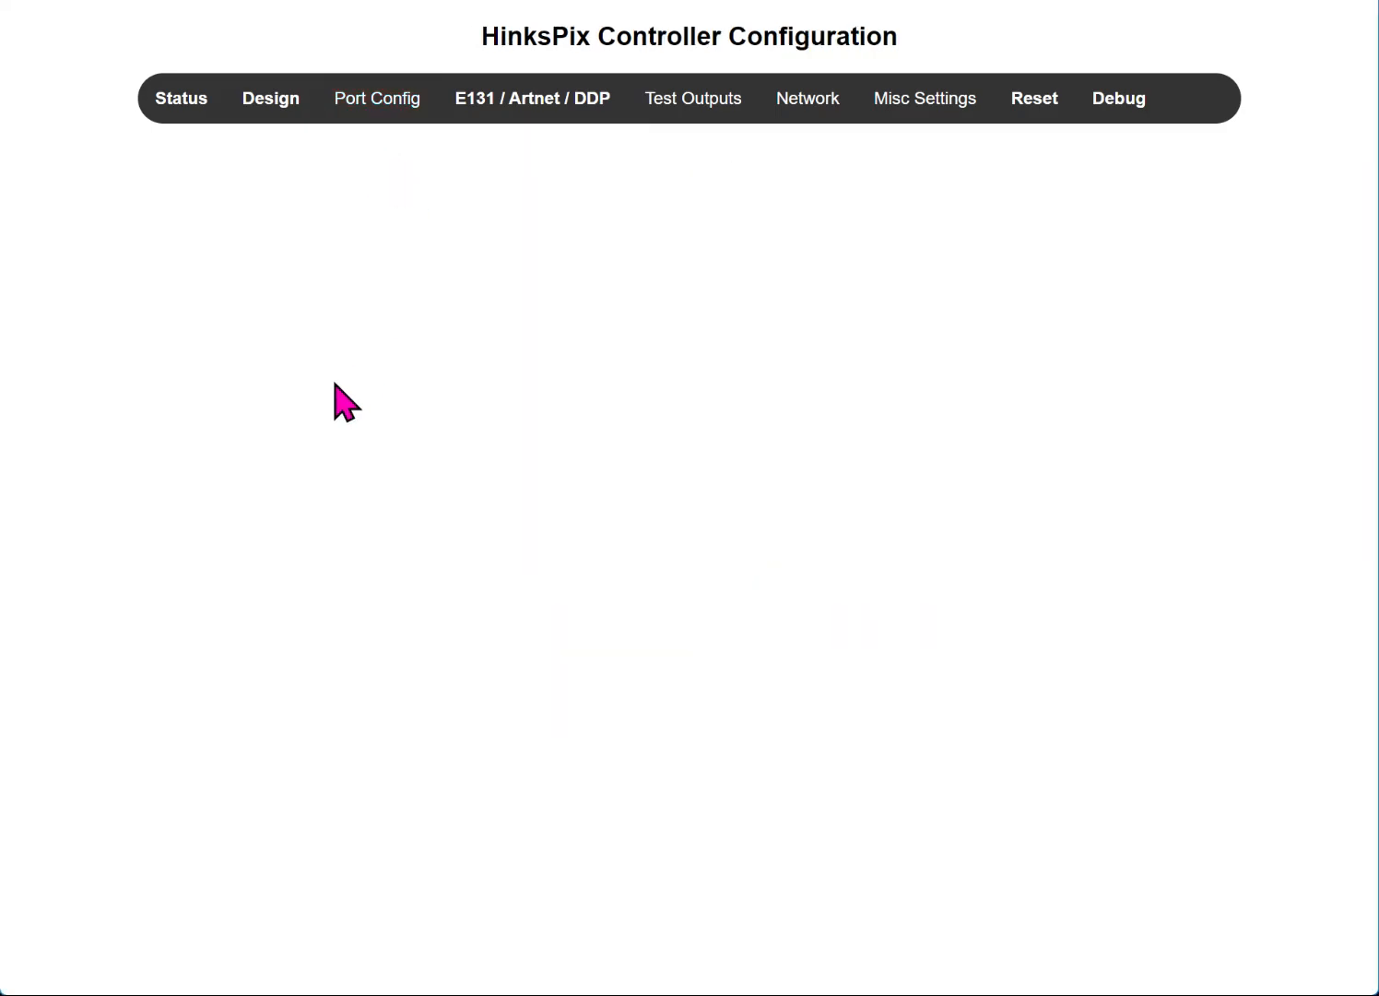
{"action": "scroll", "coordinate": [355, 415], "scroll_direction": "up", "scroll_amount": 3}
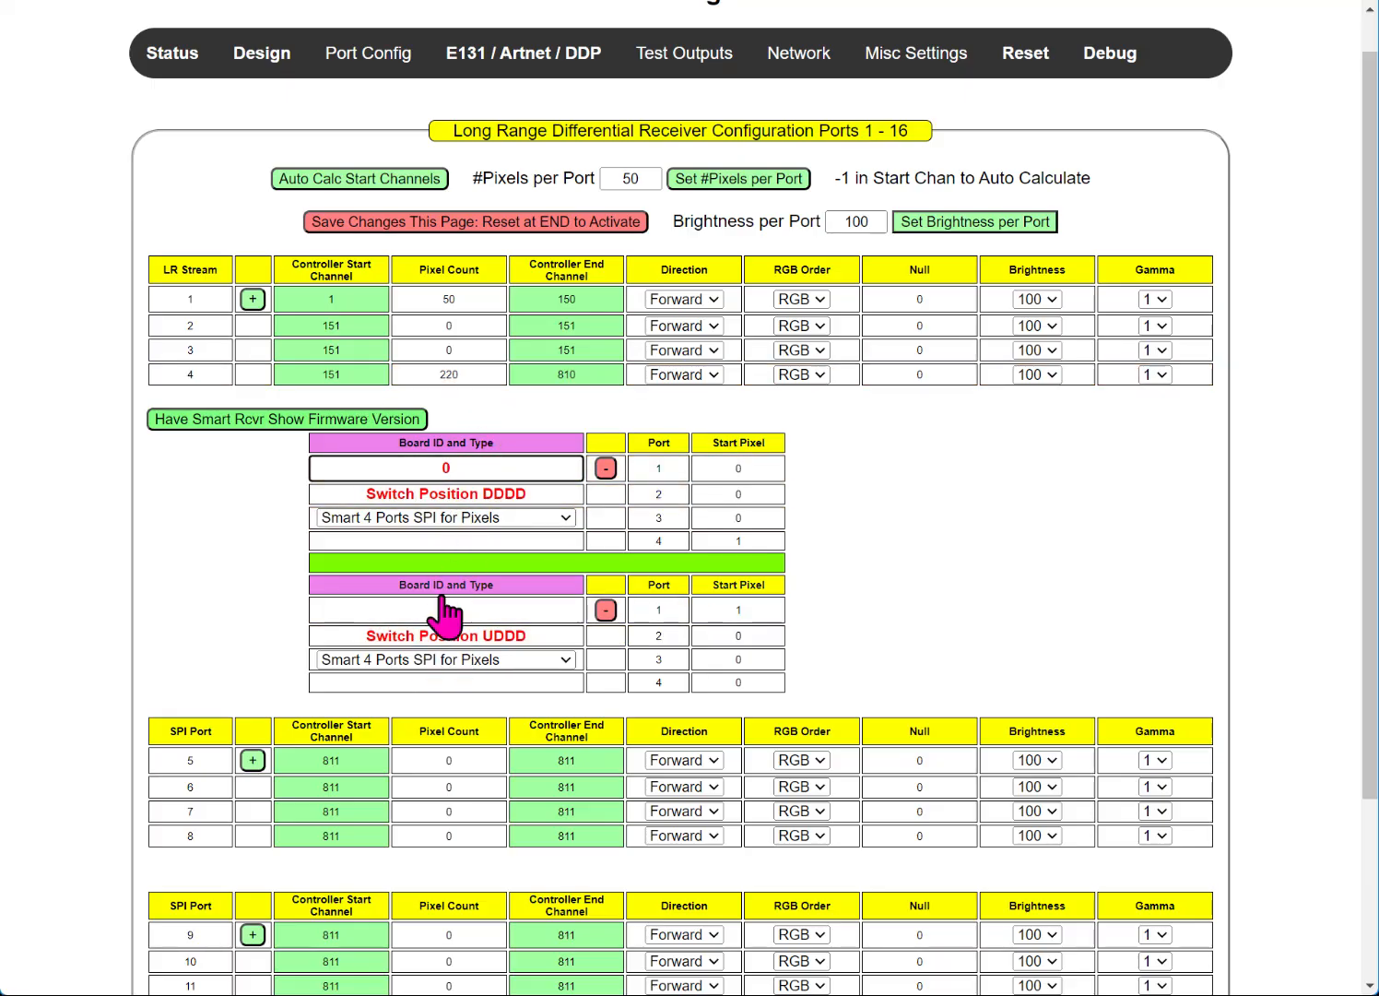
{"action": "left_click", "coordinate": [513, 378]}
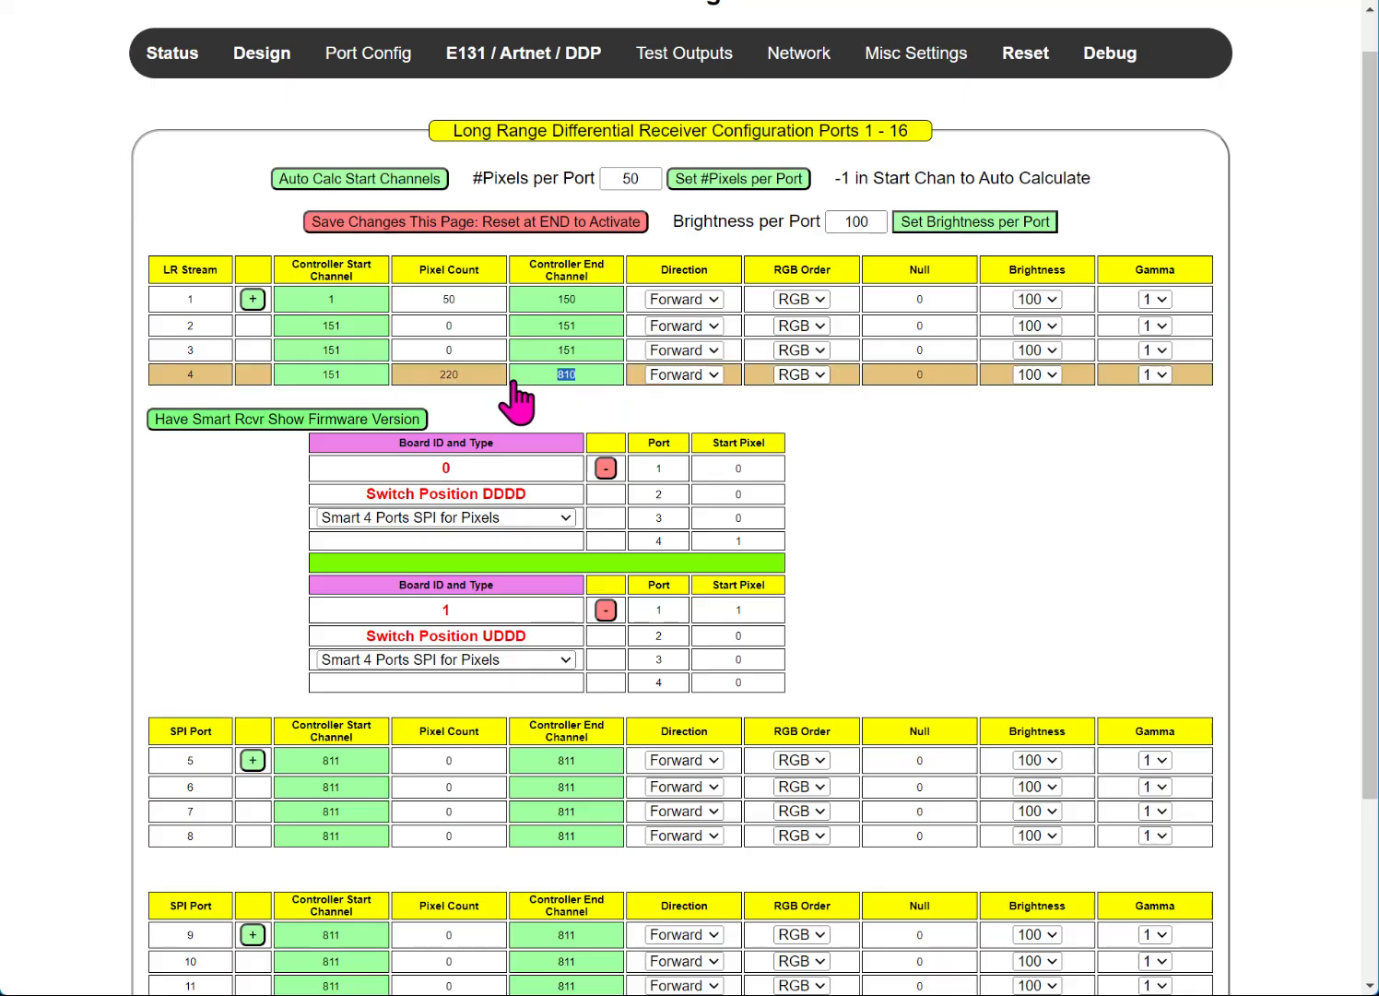
{"action": "left_click", "coordinate": [486, 53]}
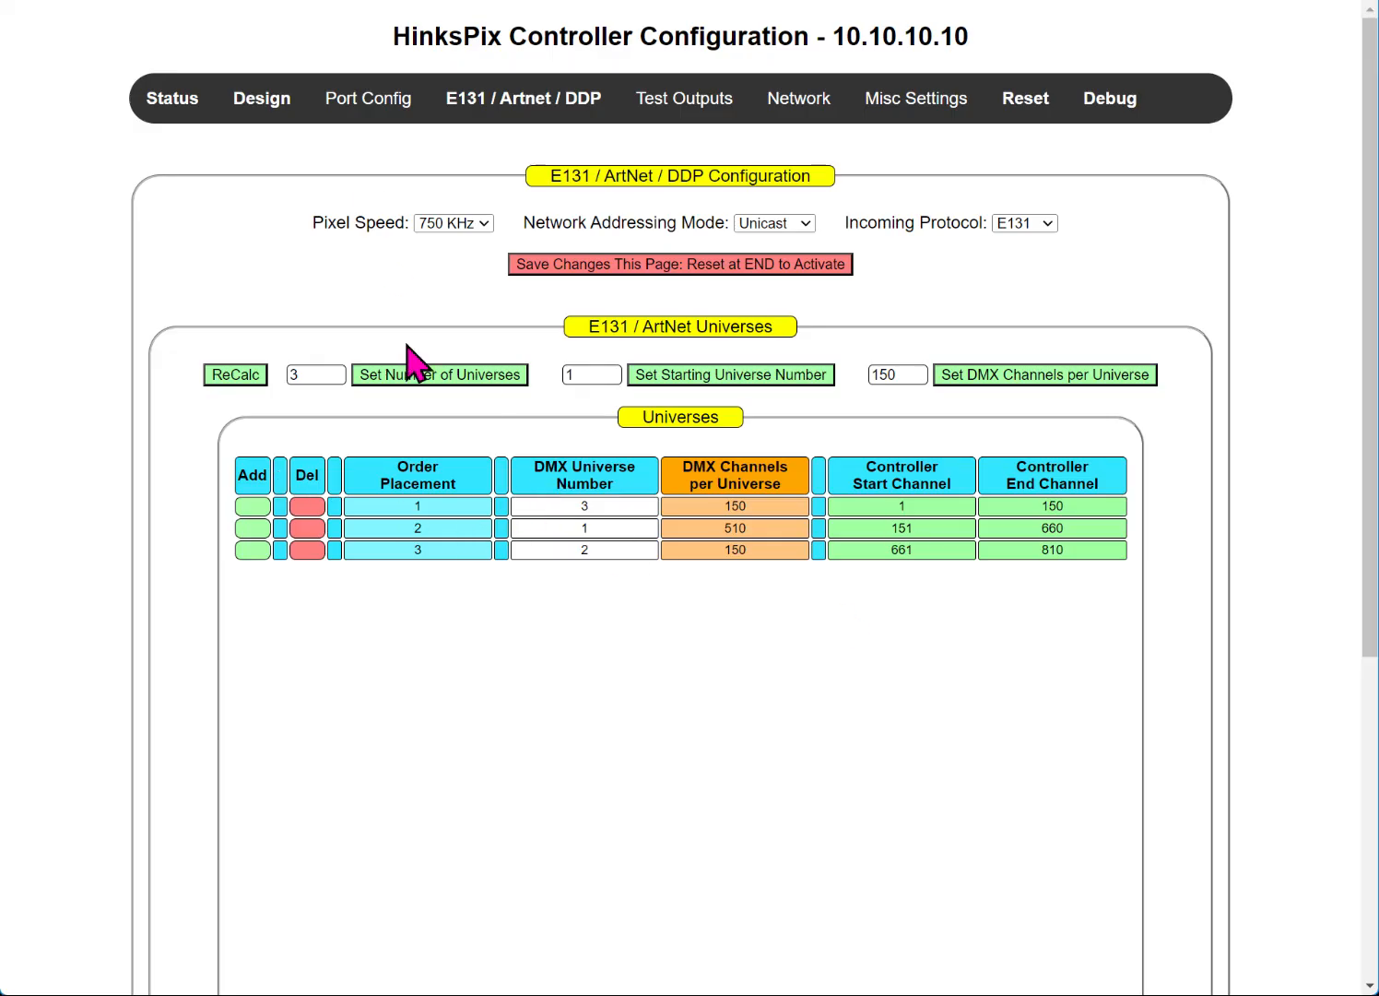
Step: Check the three E1.31 universes and confirm the incoming protocol stays E131
{"action": "double_click", "coordinate": [622, 525]}
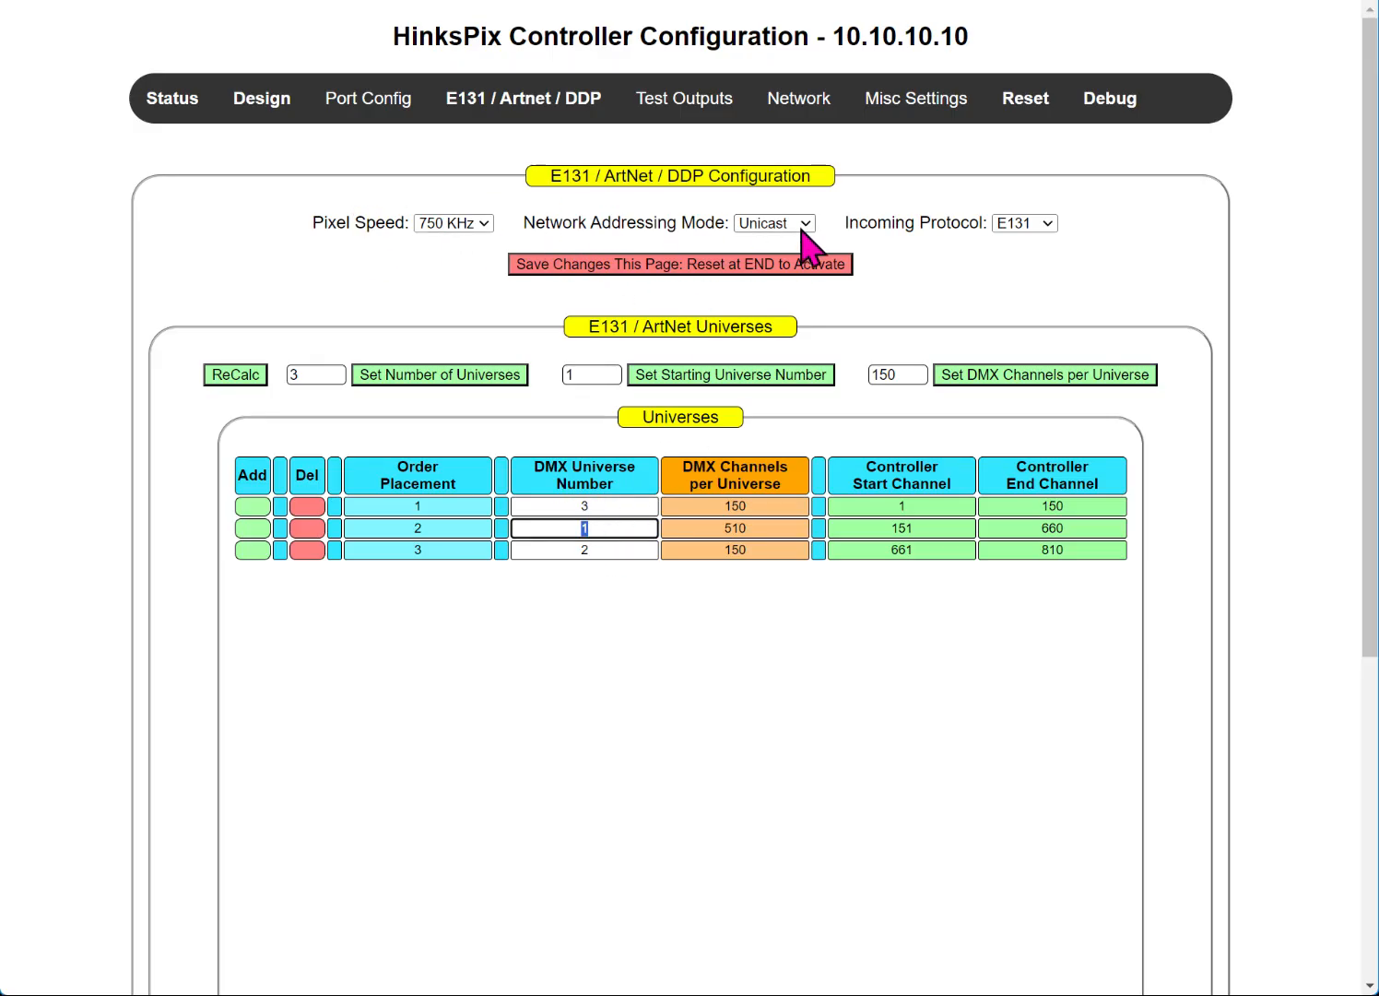
{"action": "left_click", "coordinate": [1037, 228]}
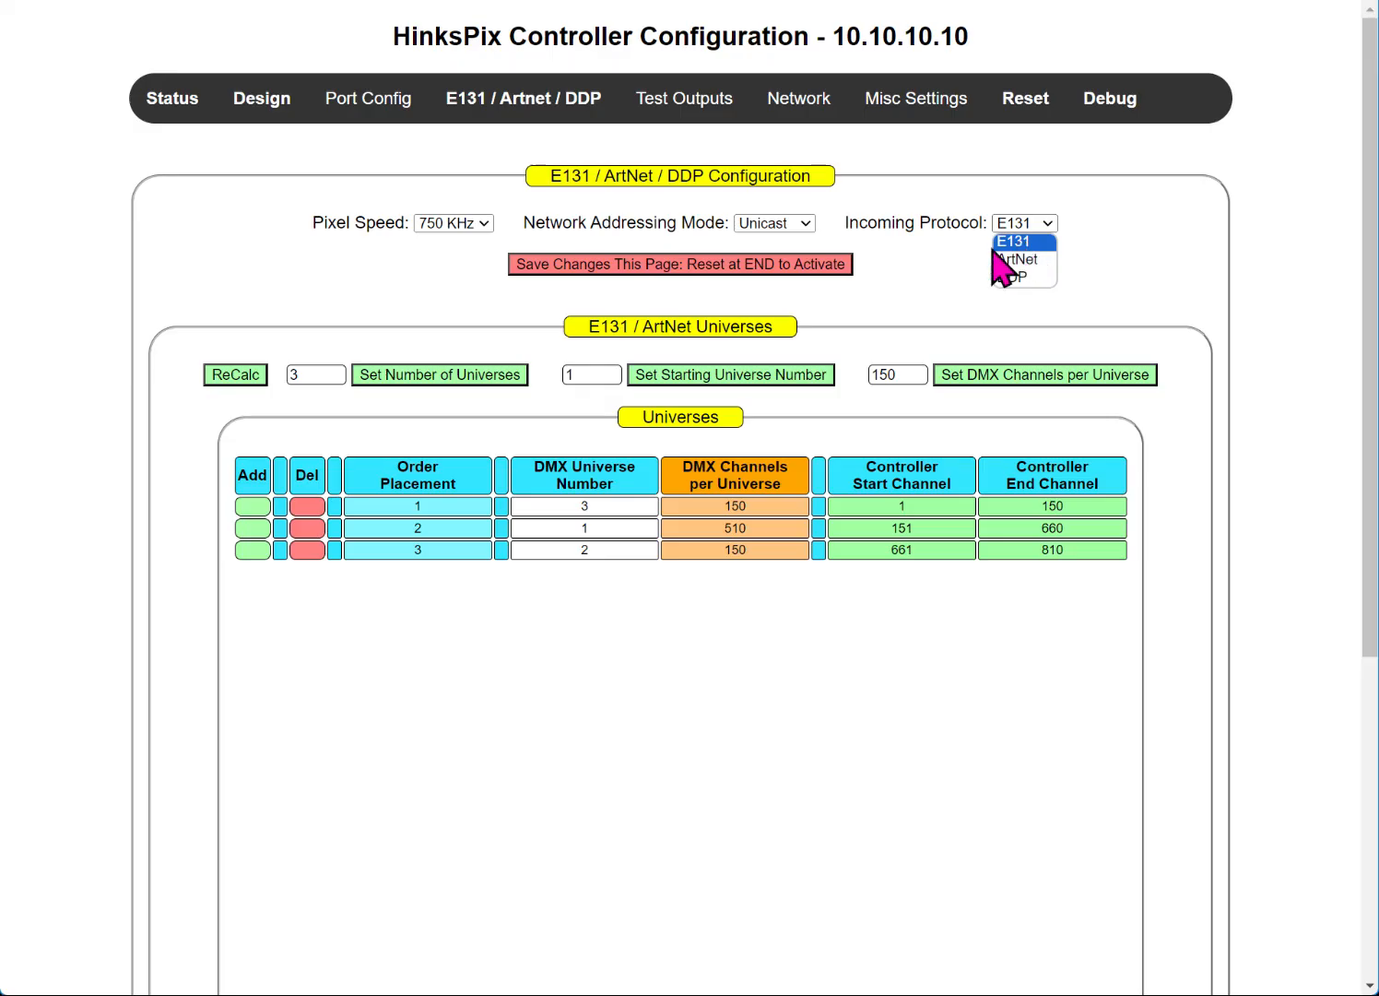
{"action": "left_click", "coordinate": [934, 291]}
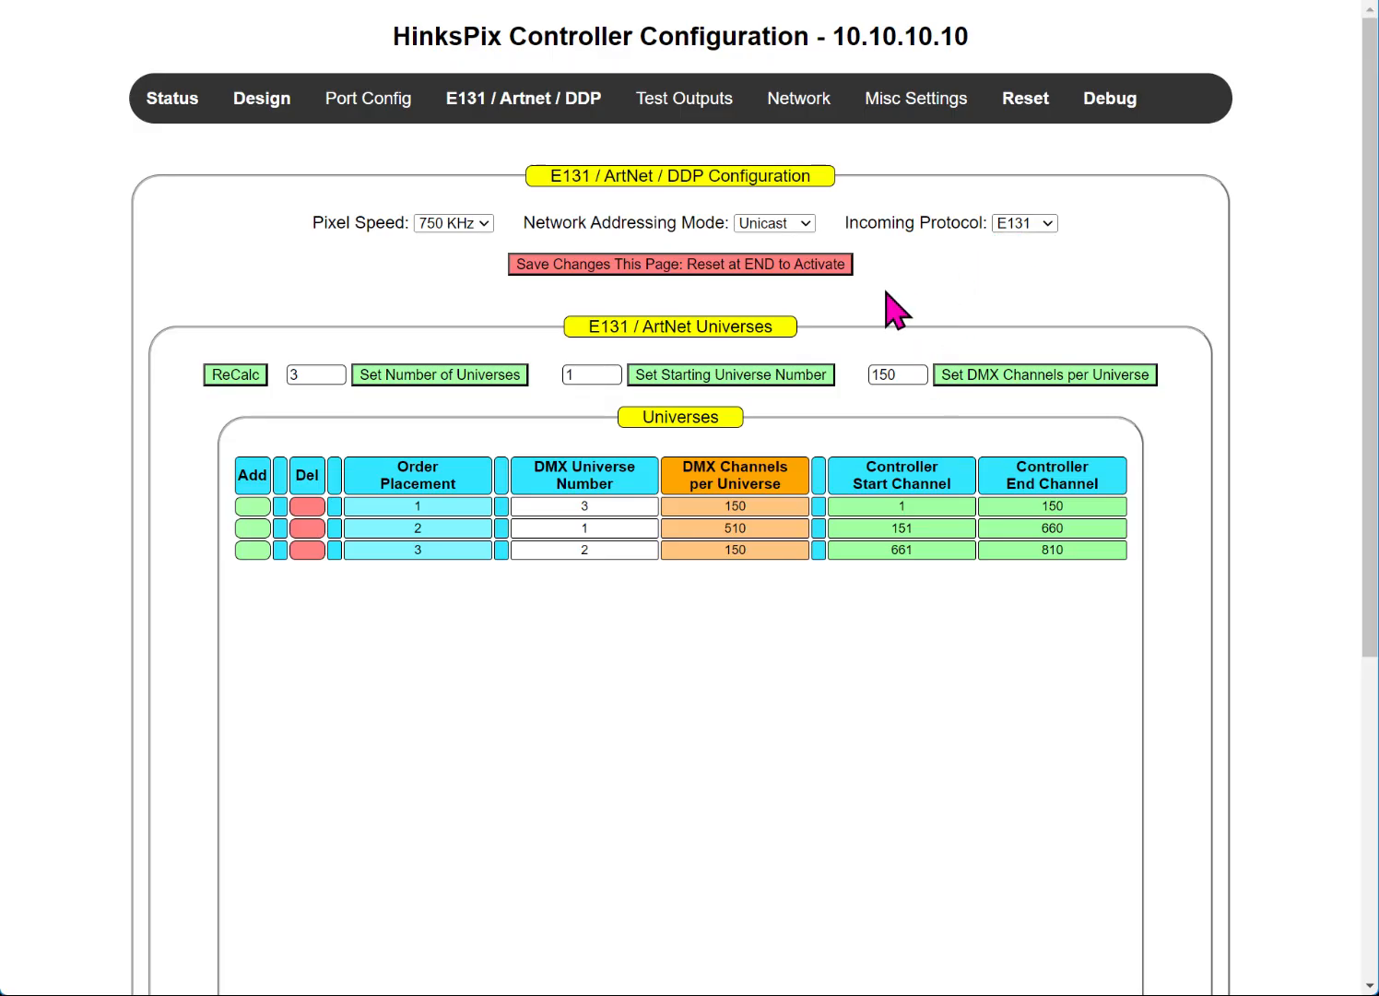
Step: Bring up the test outputs page for long range expansion ports 1–16
{"action": "mouse_move", "coordinate": [825, 89]}
{"action": "mouse_move", "coordinate": [708, 96]}
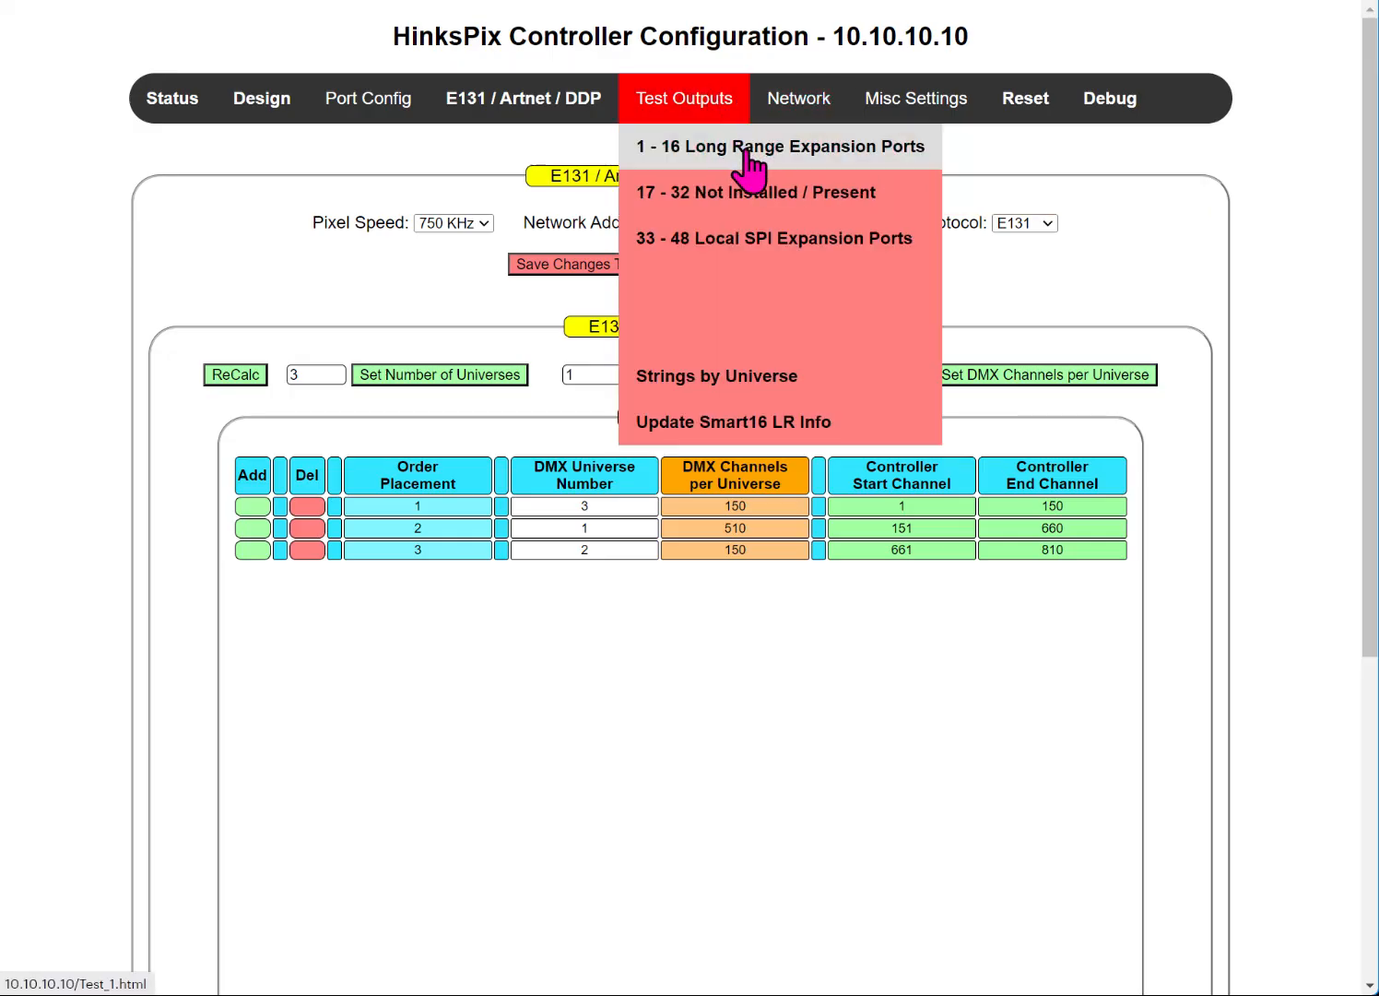
{"action": "left_click", "coordinate": [745, 153]}
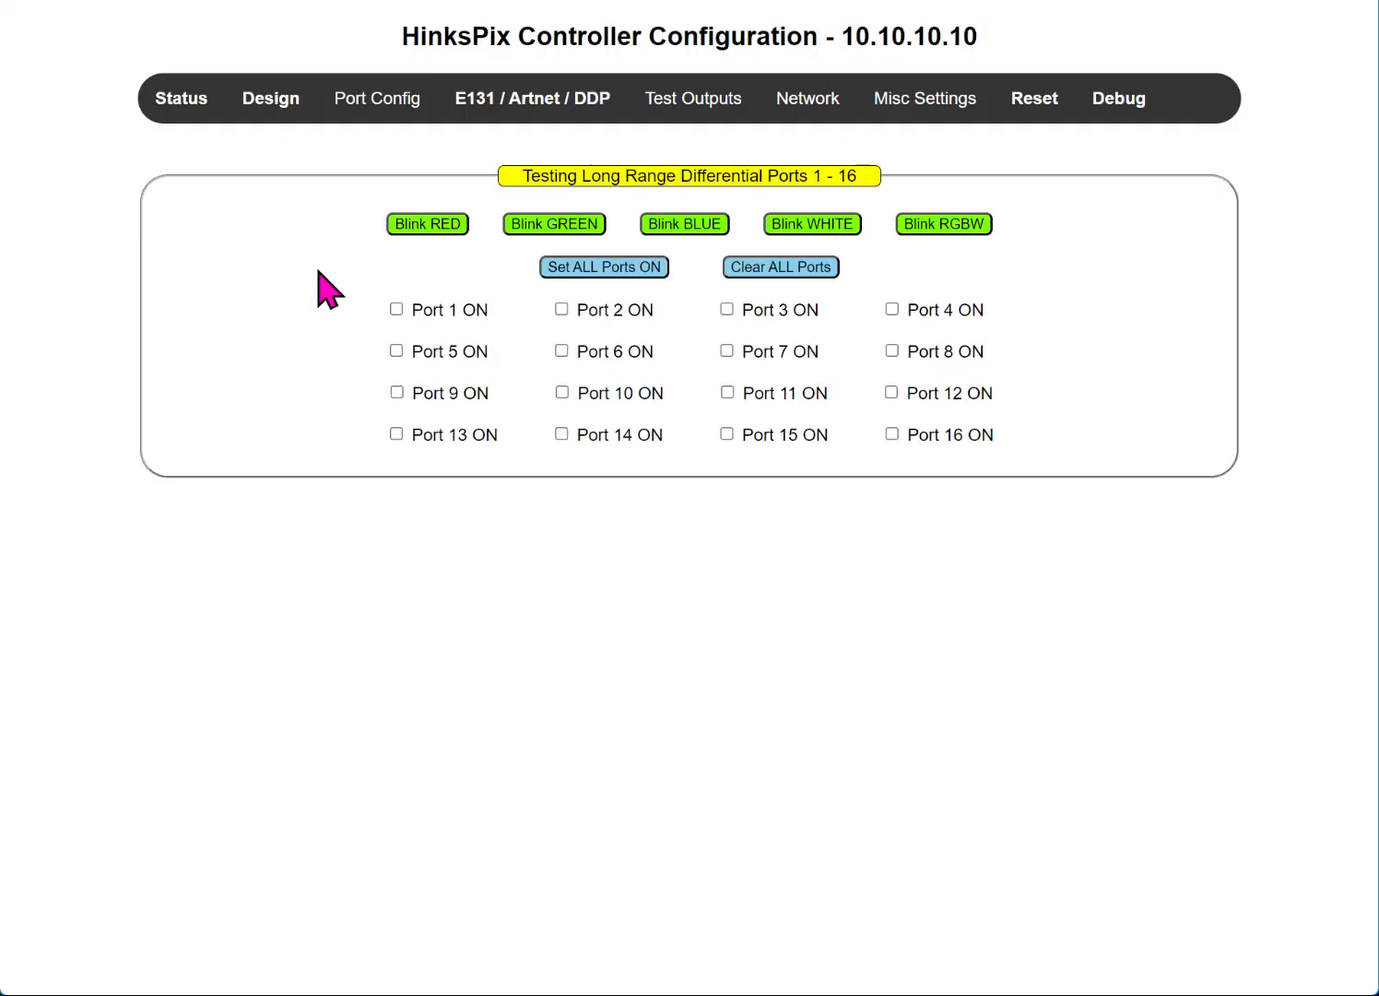